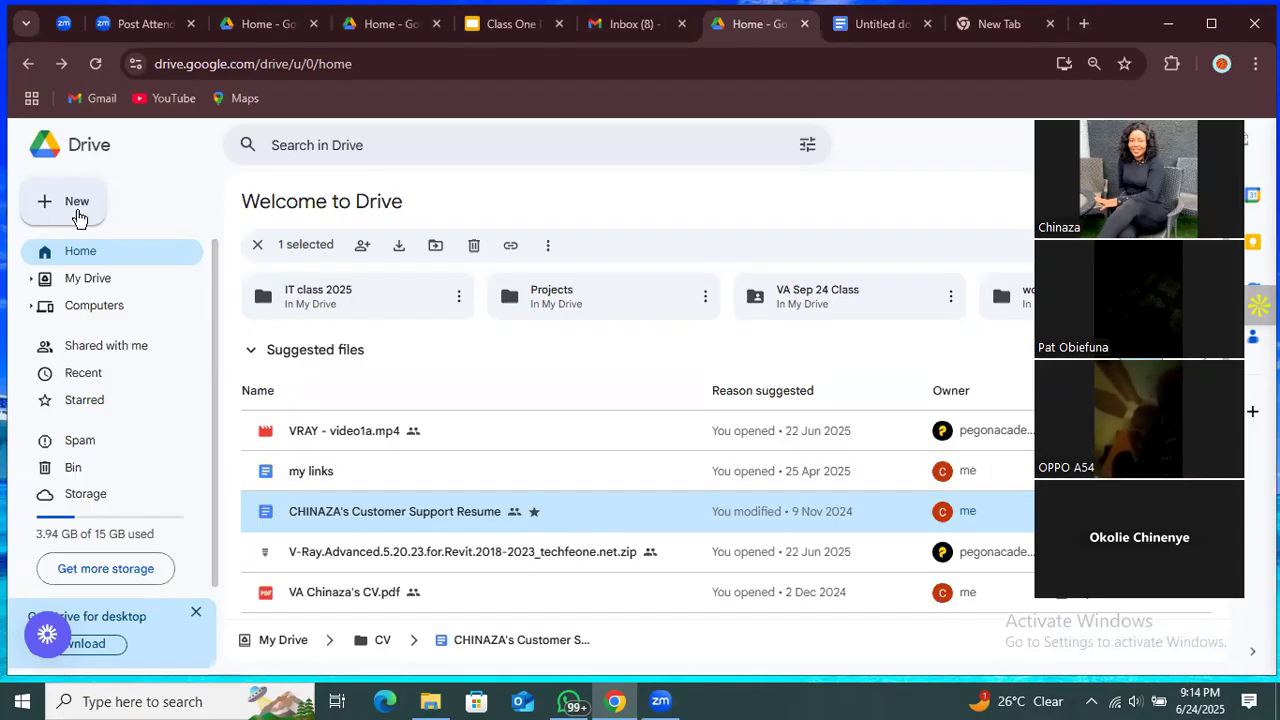
pyautogui.click(75, 203)
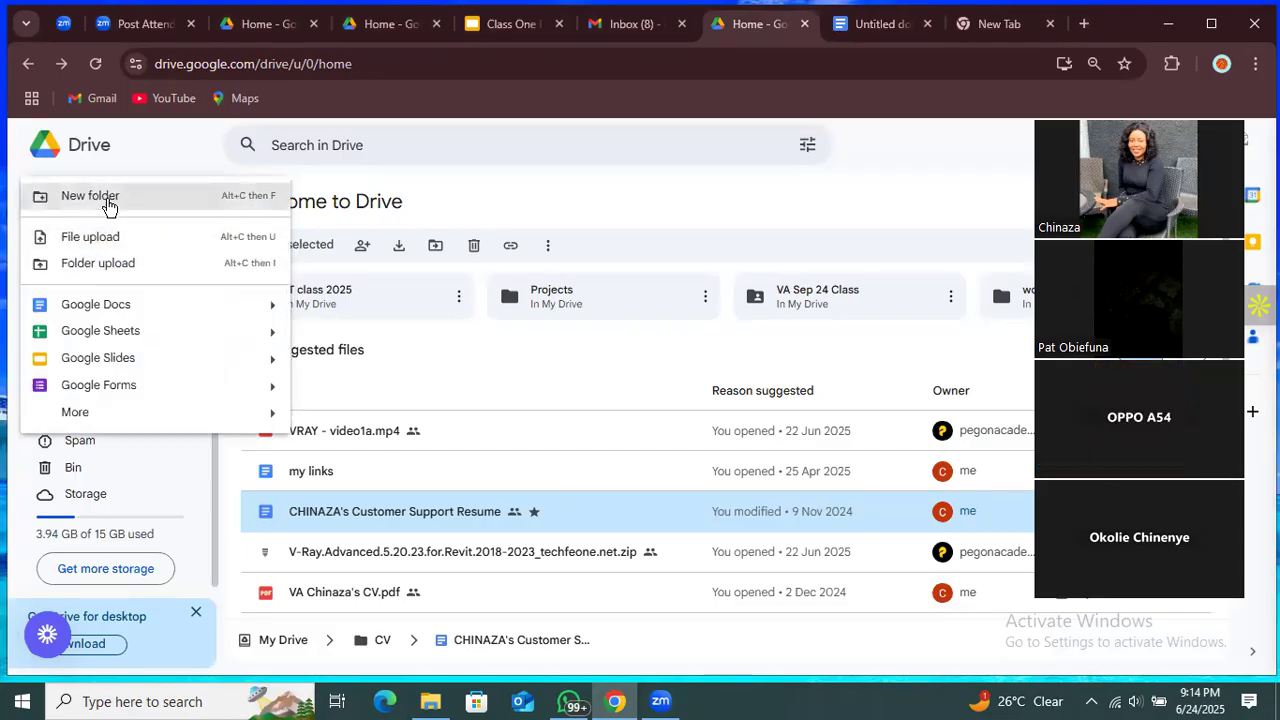
pyautogui.click(108, 206)
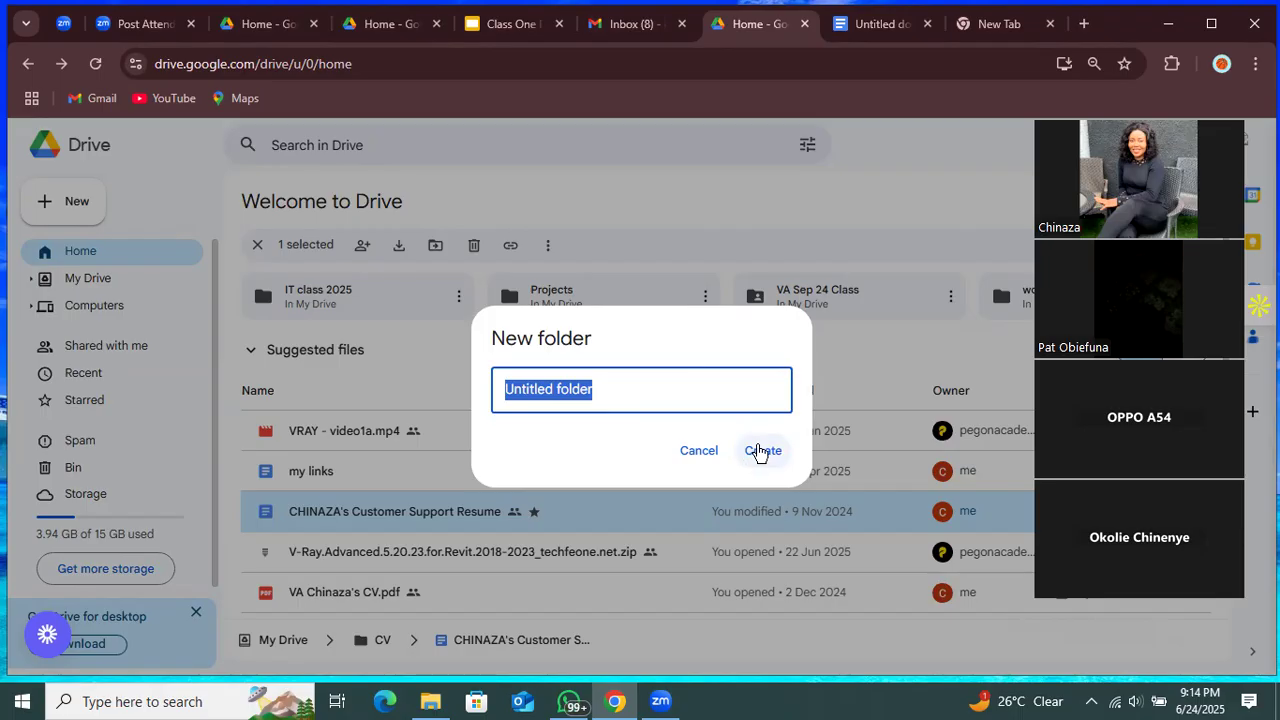
pyautogui.click(700, 452)
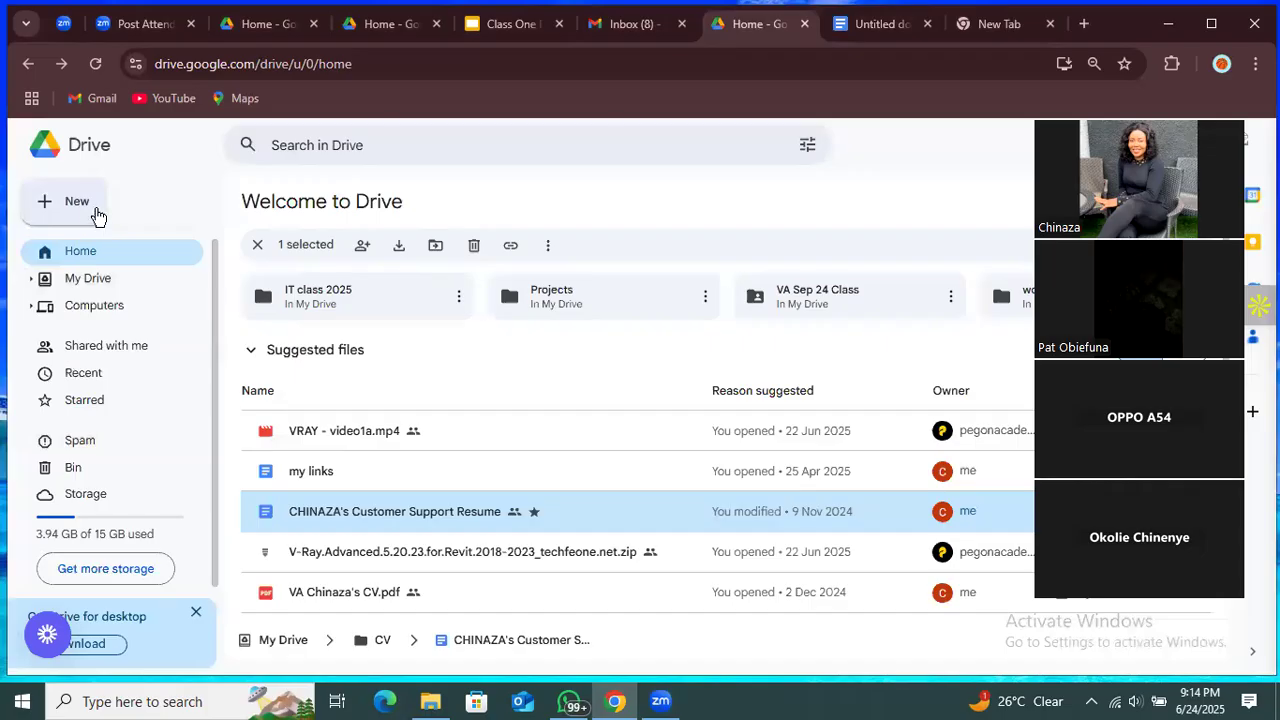
# Create a new blank Google Docs document from Drive
pyautogui.click(87, 211)
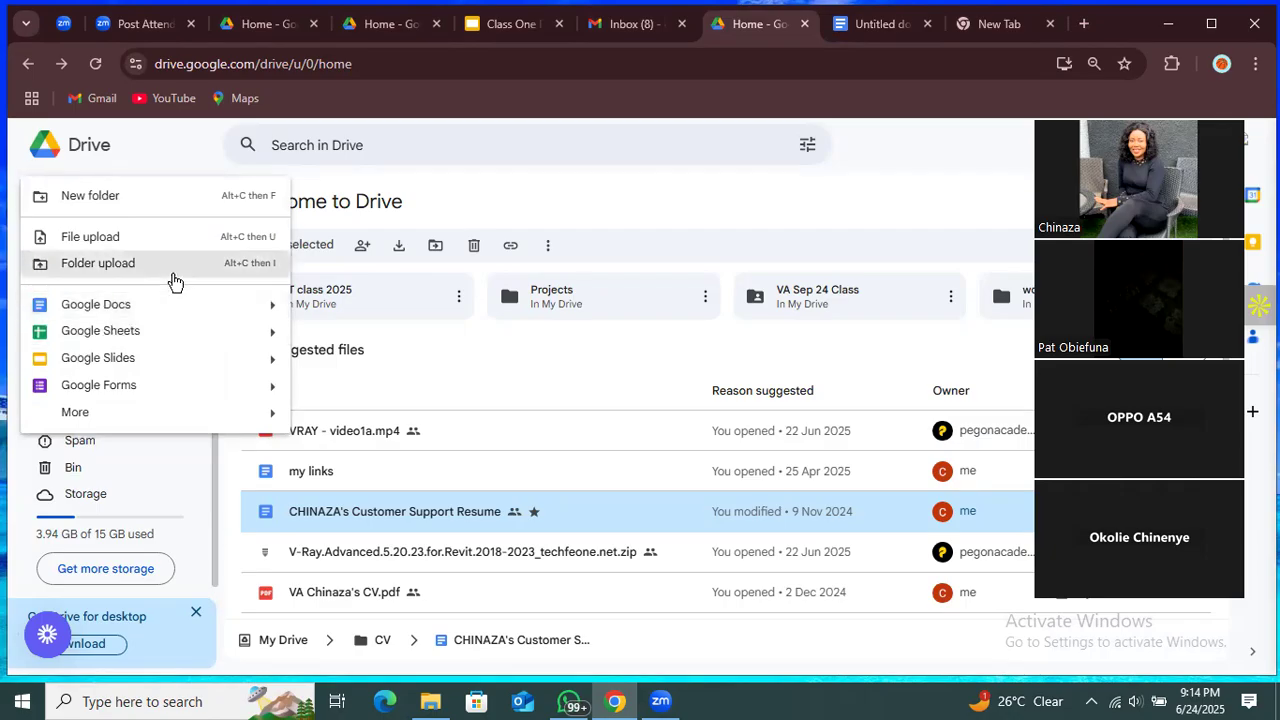
pyautogui.click(272, 317)
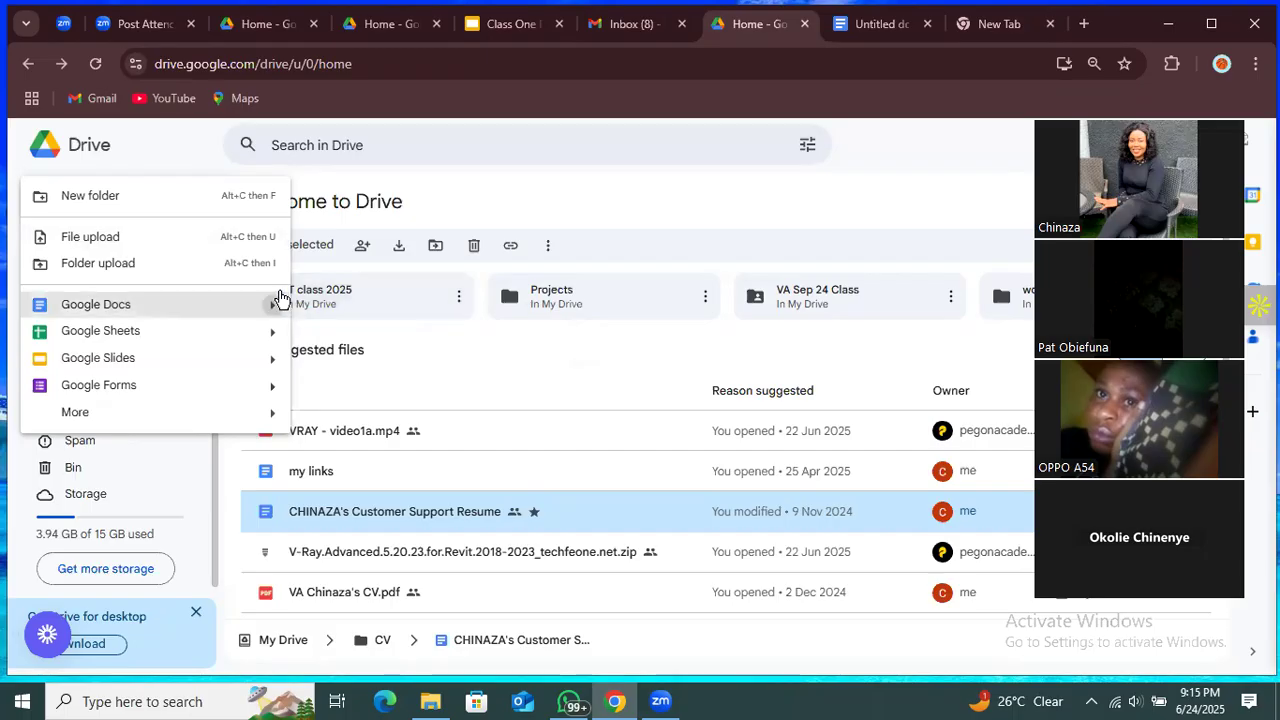
pyautogui.moveTo(272, 304)
pyautogui.click(323, 311)
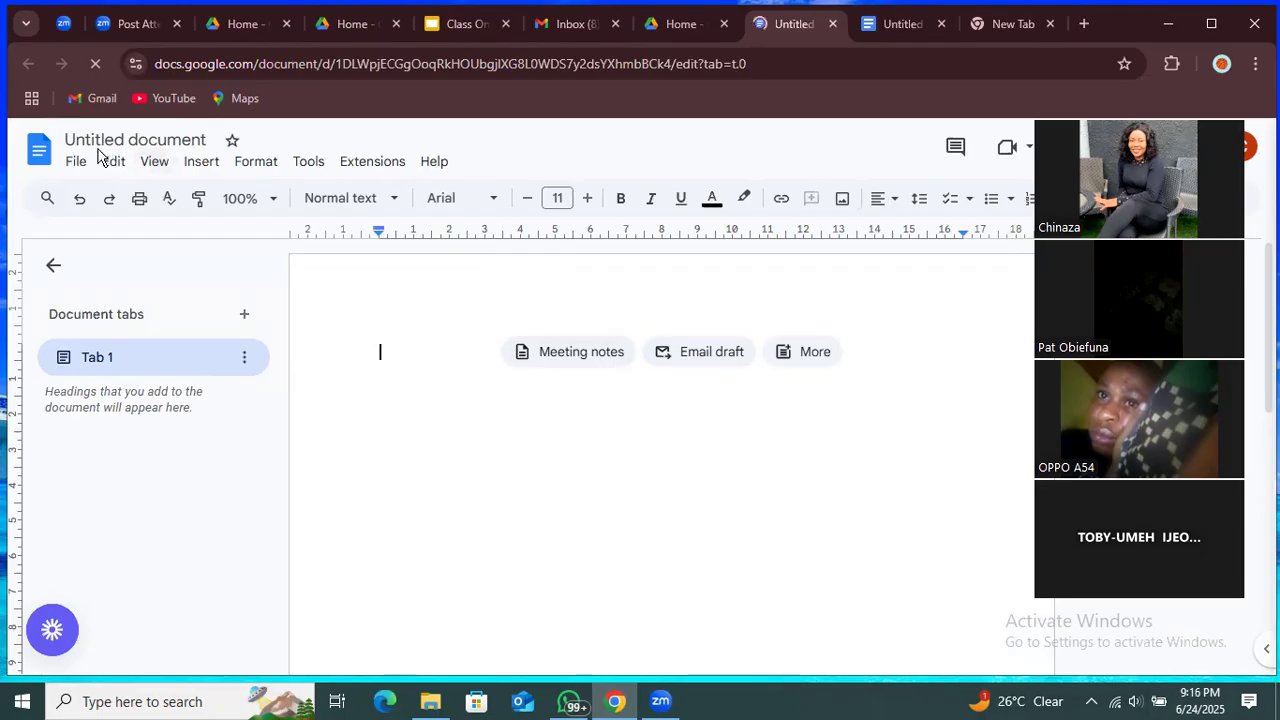
# Rename the untitled document as "first assigment"
pyautogui.click(183, 137)
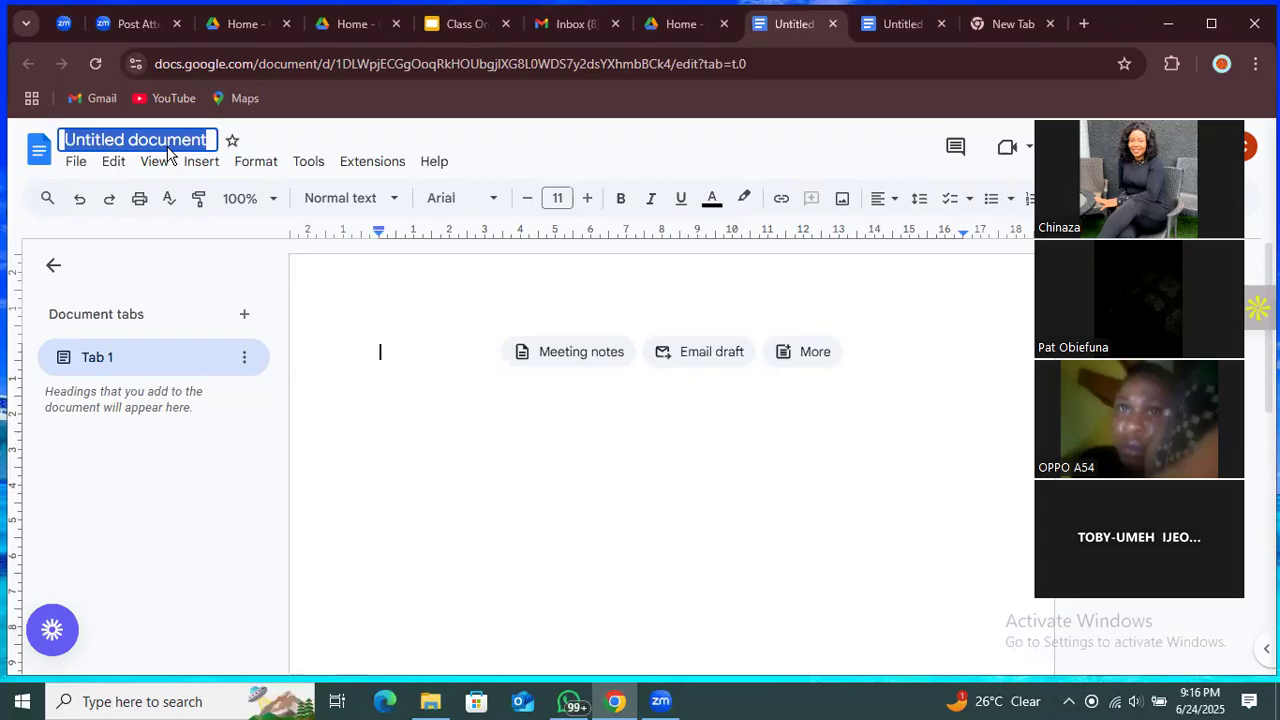
pyautogui.write('fi')
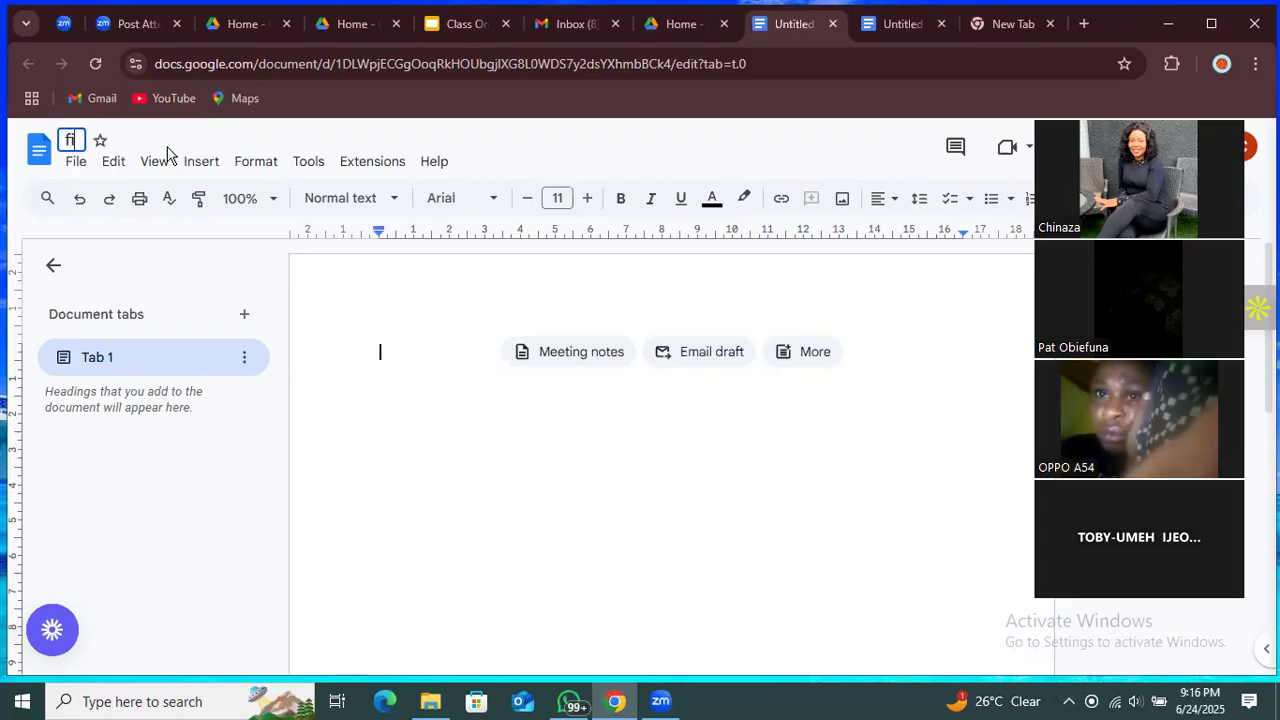
pyautogui.write('rst')
pyautogui.press('BackSpace')
pyautogui.press('BackSpace')
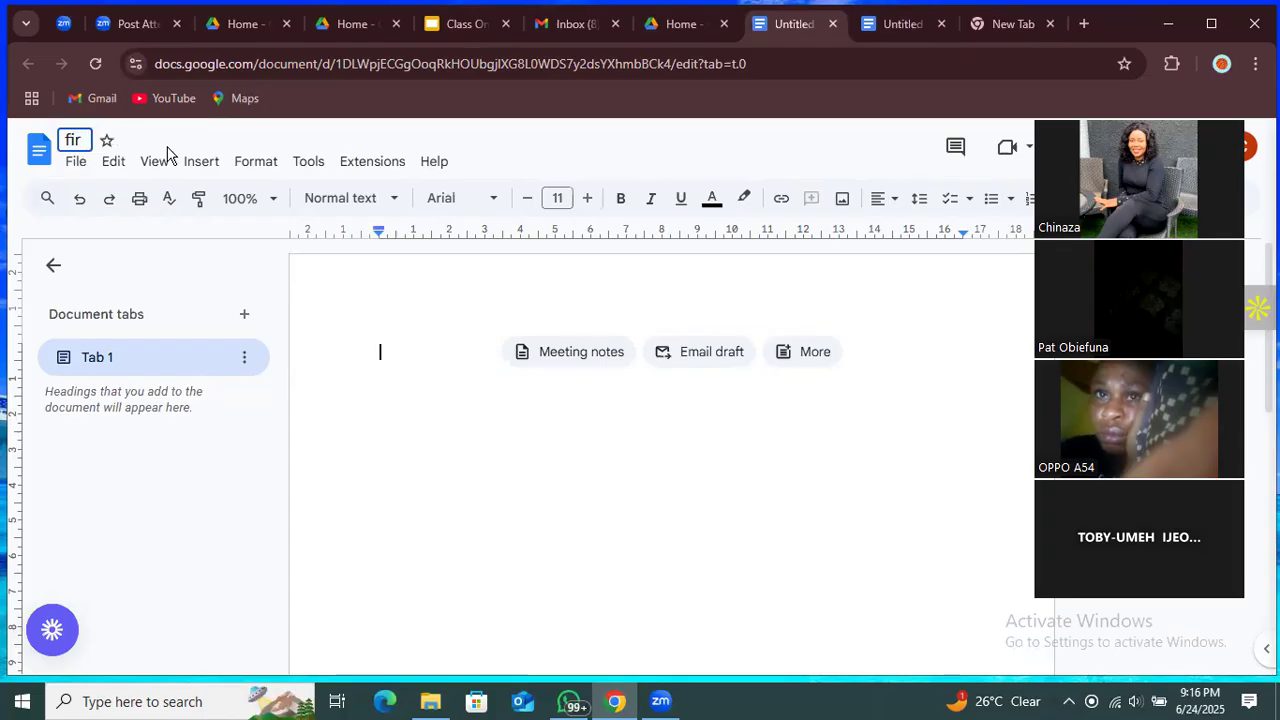
pyautogui.write('st a')
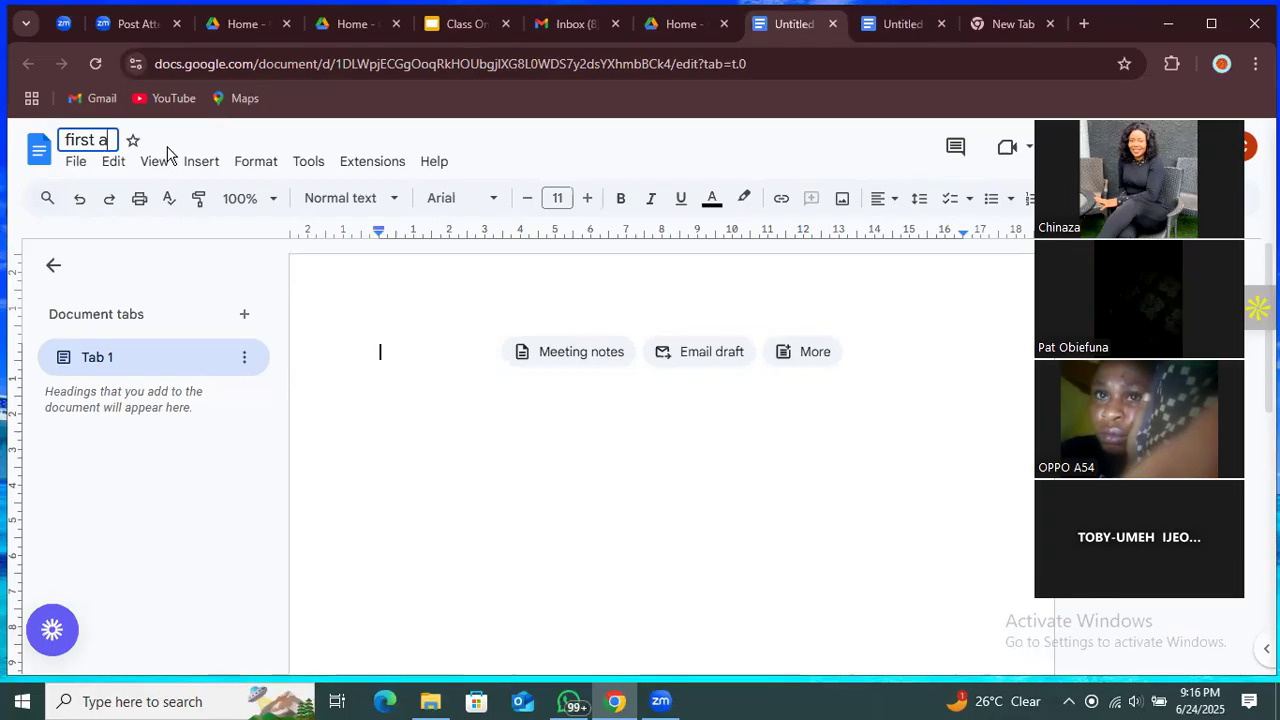
pyautogui.write('ssigm')
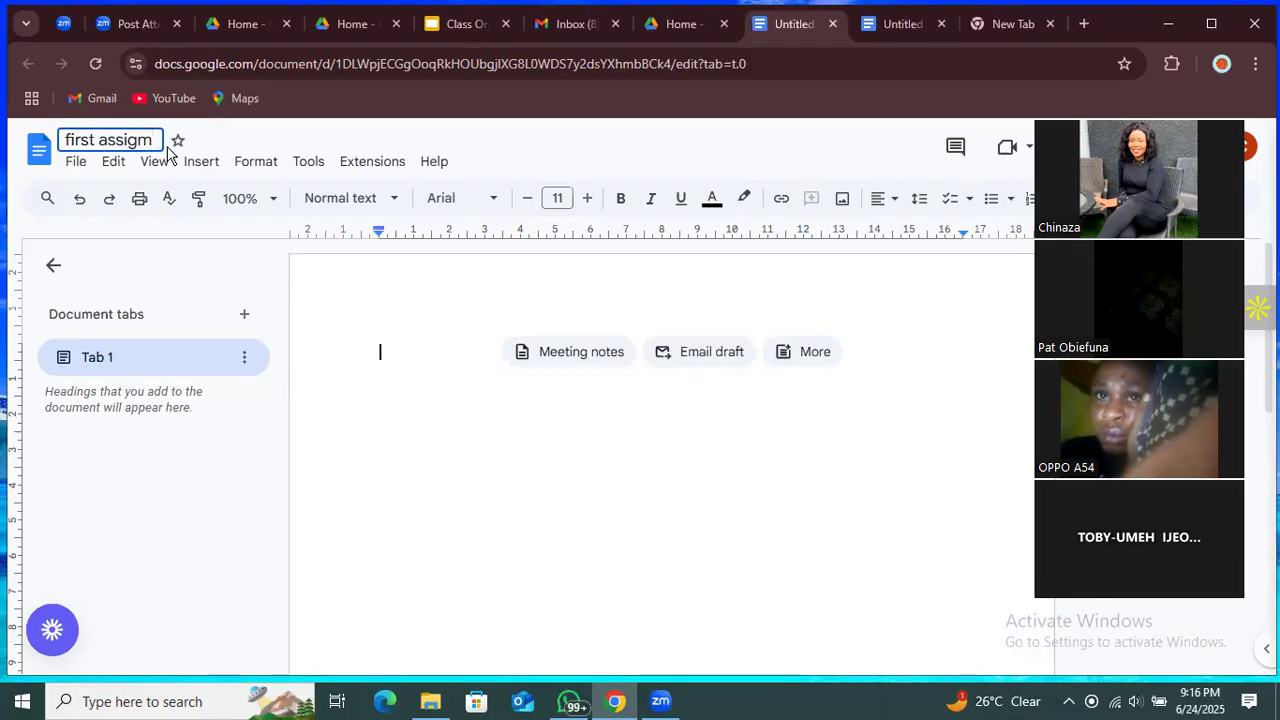
pyautogui.write('ent')
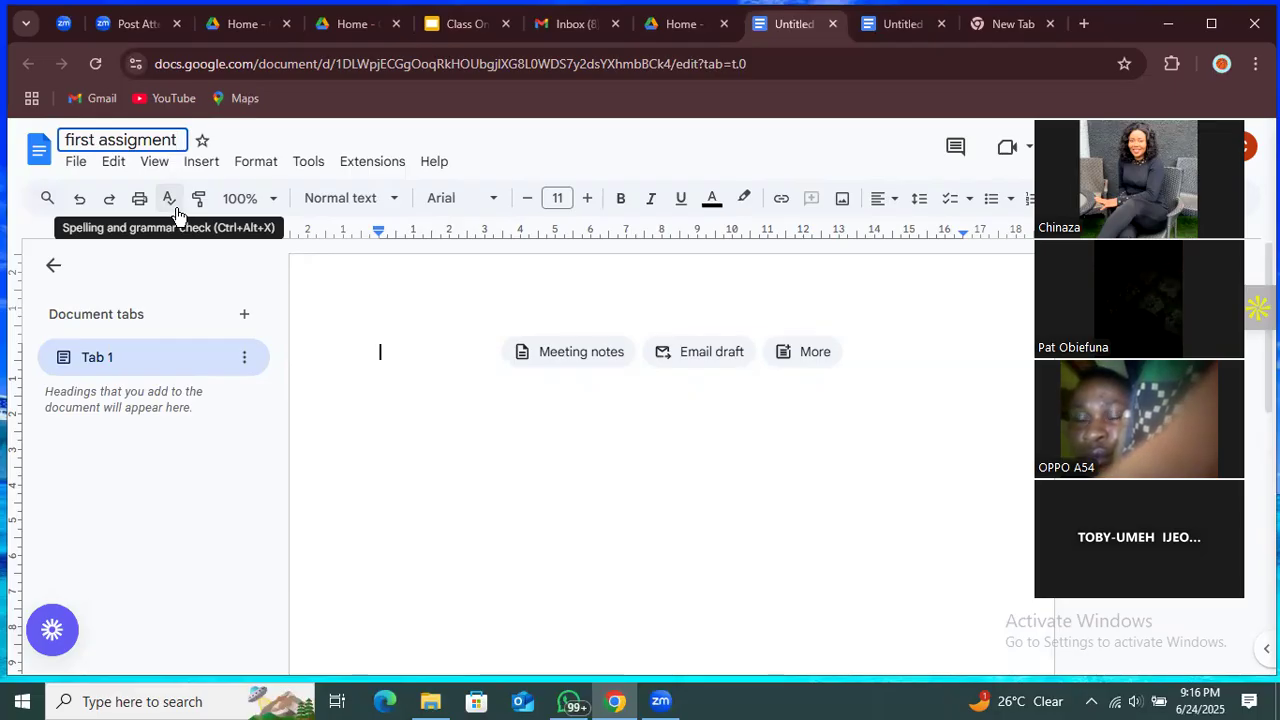
pyautogui.click(412, 366)
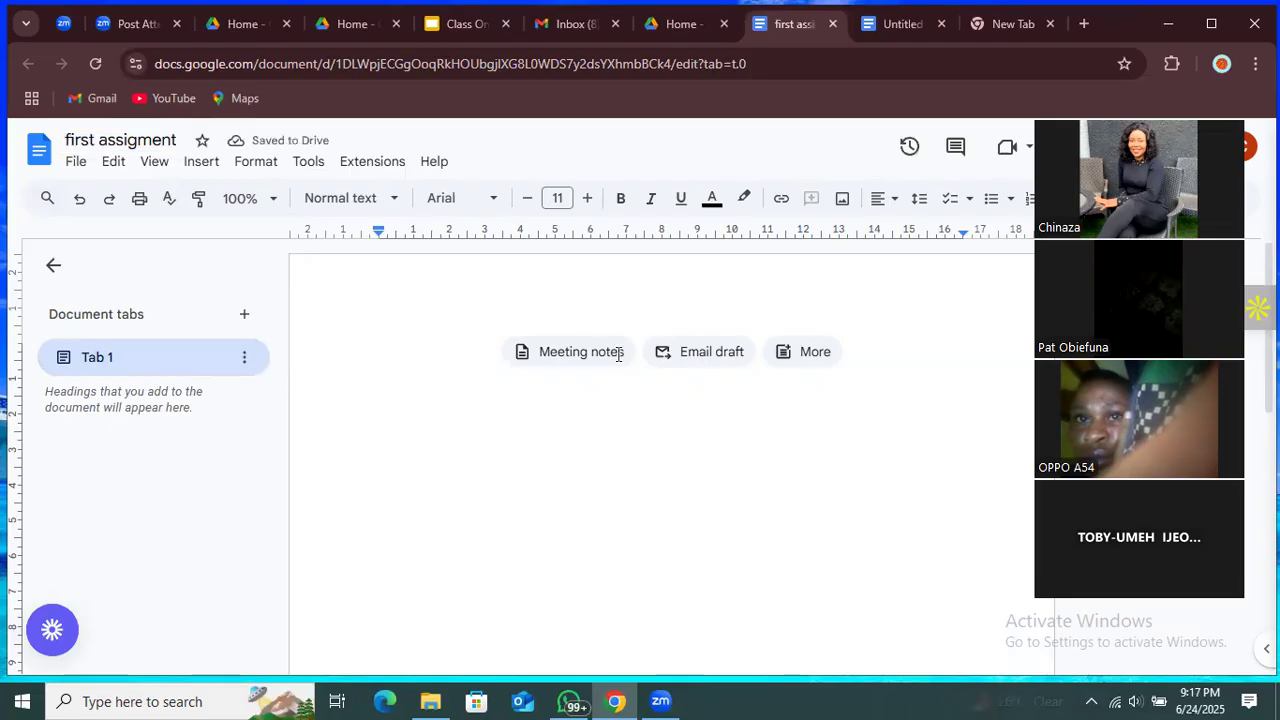
pyautogui.click(549, 383)
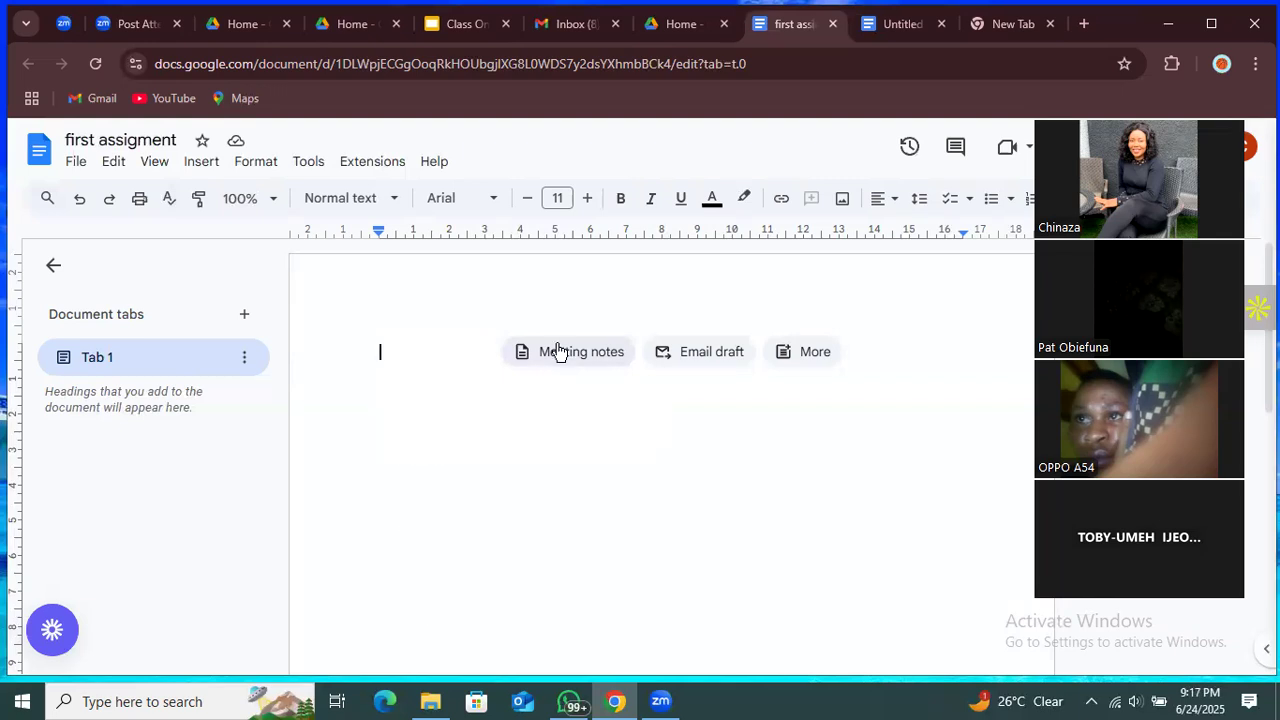
pyautogui.click(558, 351)
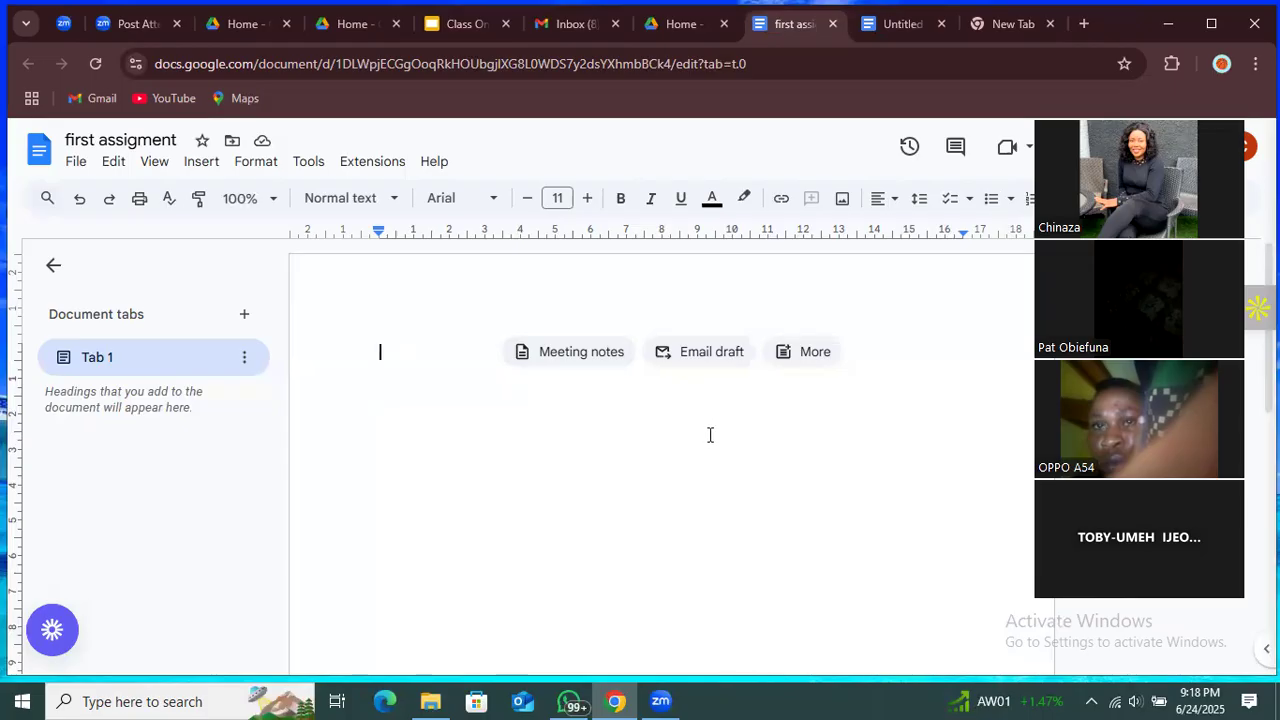
pyautogui.hotkey('ctrl', 'a')
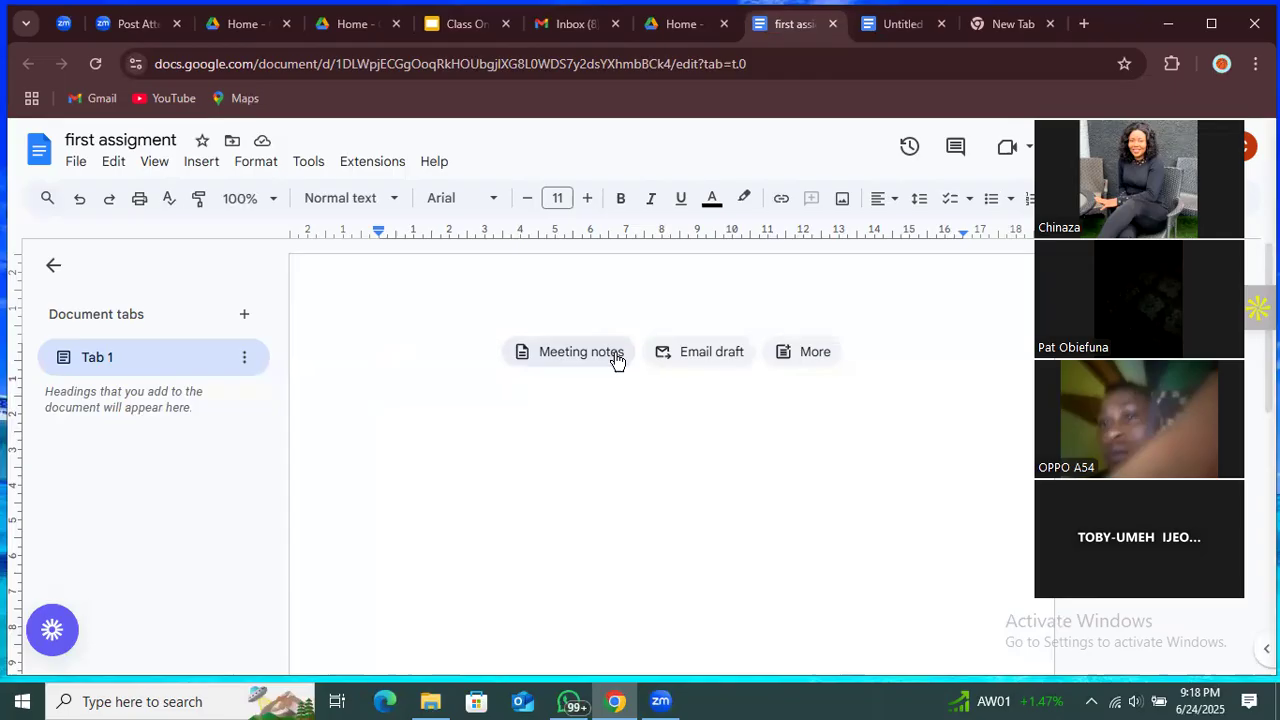
pyautogui.click(729, 363)
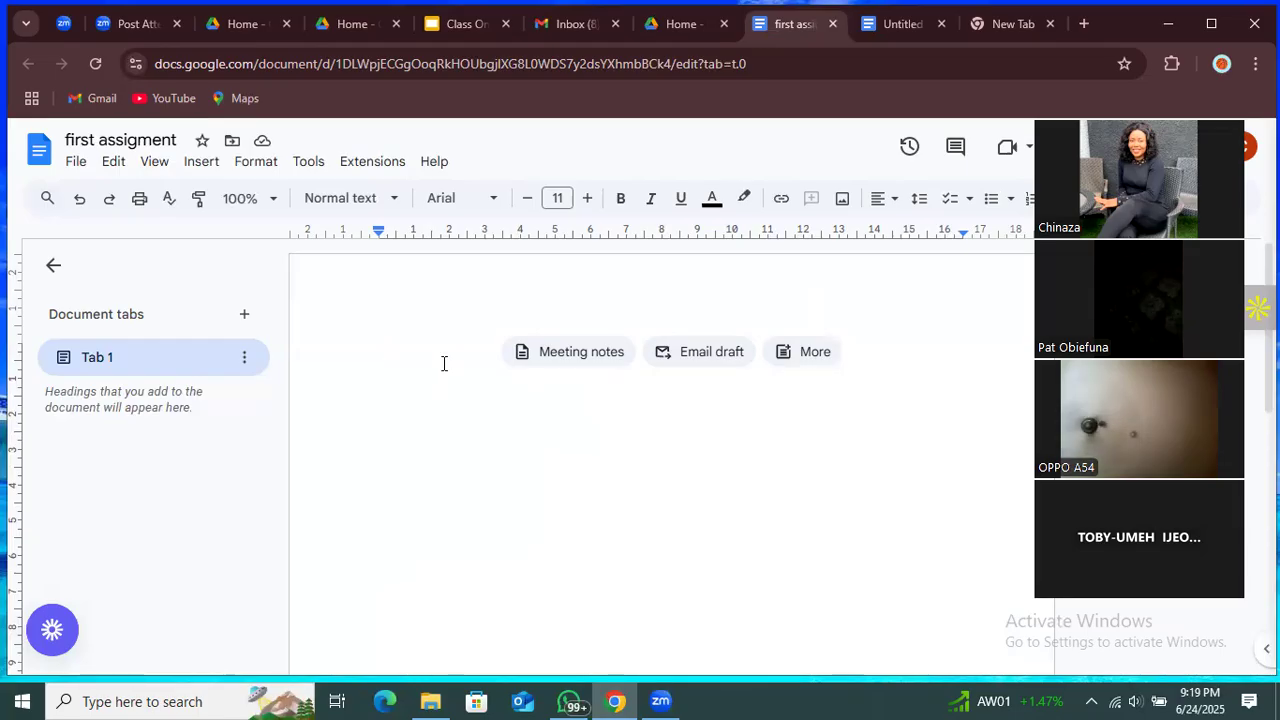
# Enter the sample text "ghgbhhh" on the blank page and delete it again
pyautogui.write('ghgbhhh')
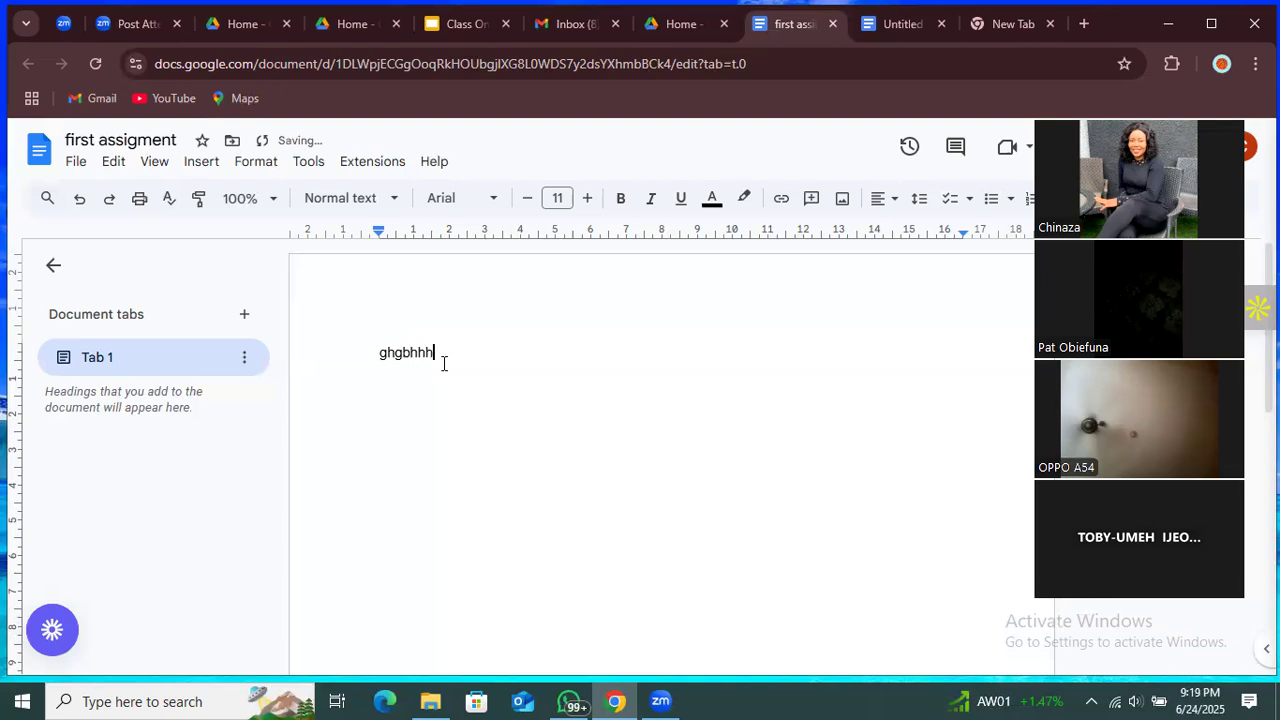
pyautogui.press('BackSpace')
pyautogui.press('BackSpace')
pyautogui.press('BackSpace')
pyautogui.press('BackSpace')
pyautogui.press('BackSpace')
pyautogui.press('BackSpace')
pyautogui.press('BackSpace')
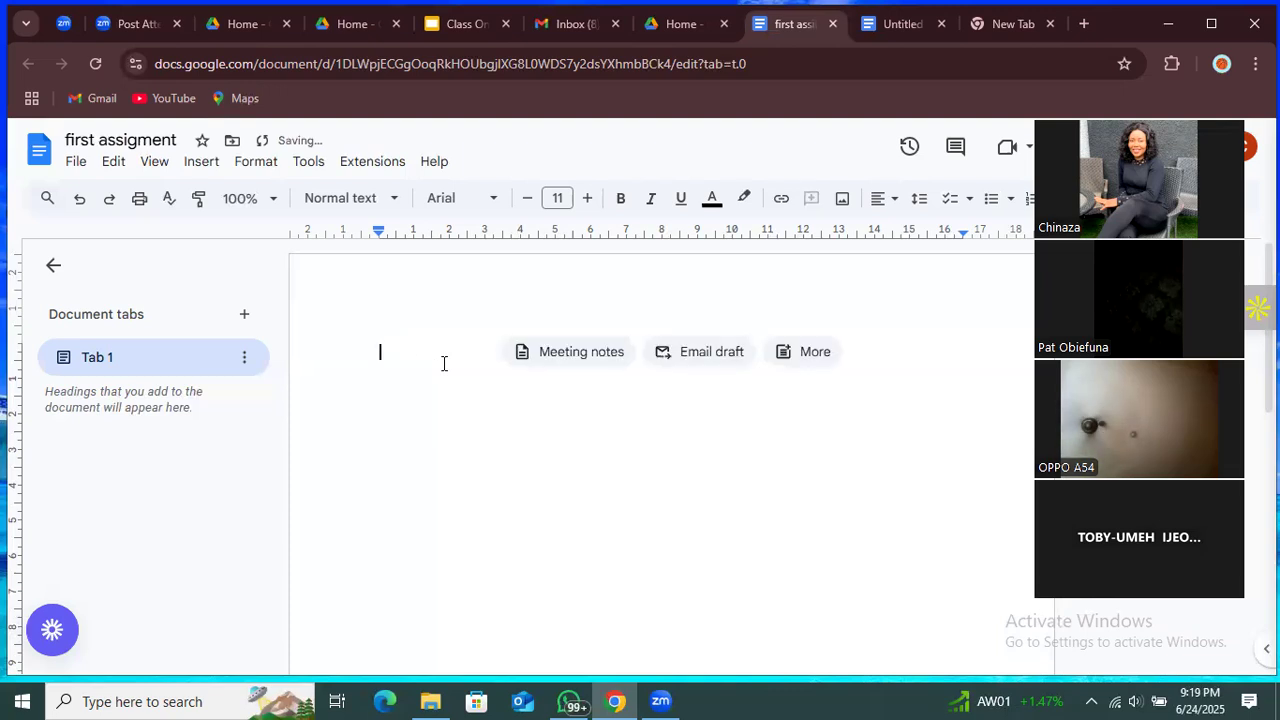
# Write "What is IT enabled services" as the first line of the document
pyautogui.write('what is ')
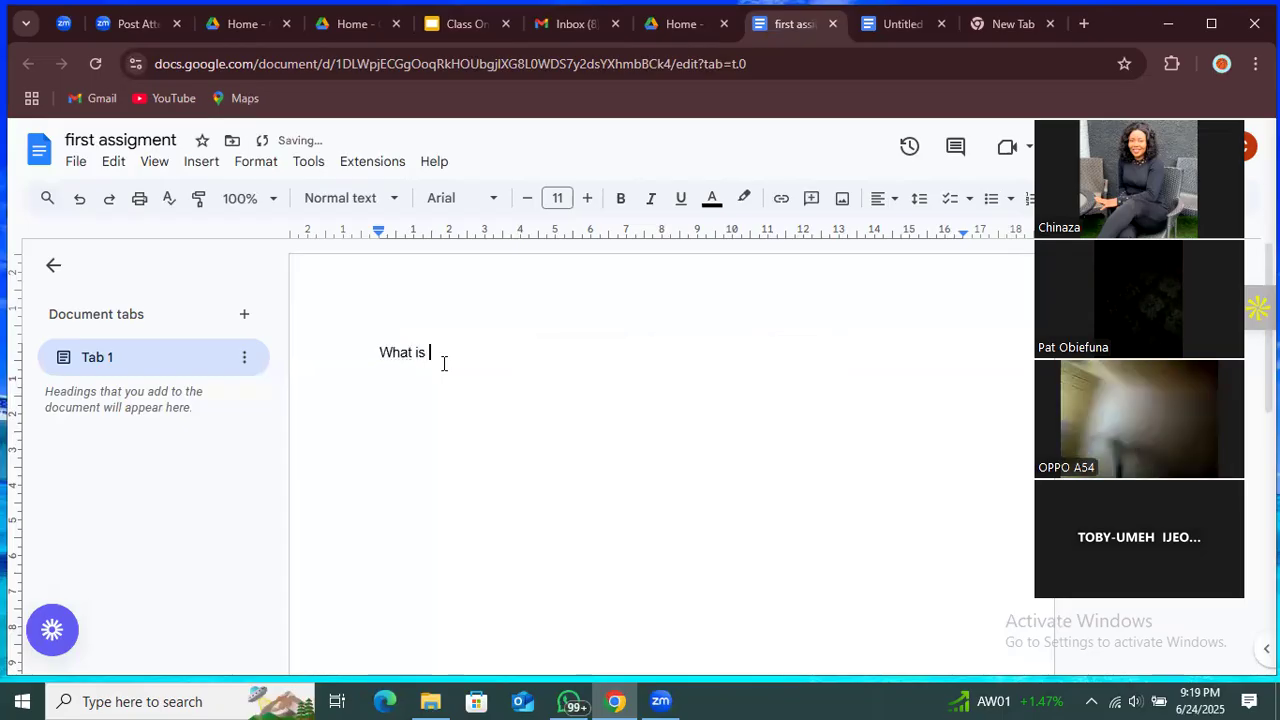
pyautogui.write('T')
pyautogui.press('BackSpace')
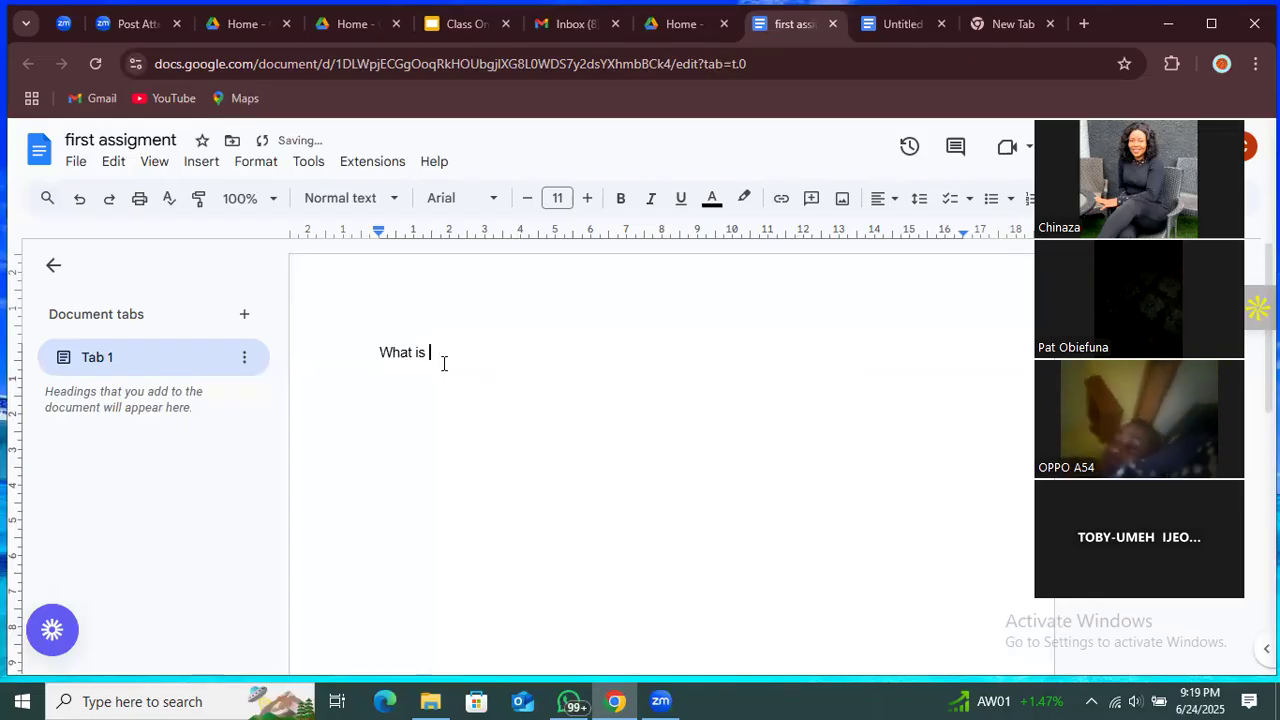
pyautogui.write('It')
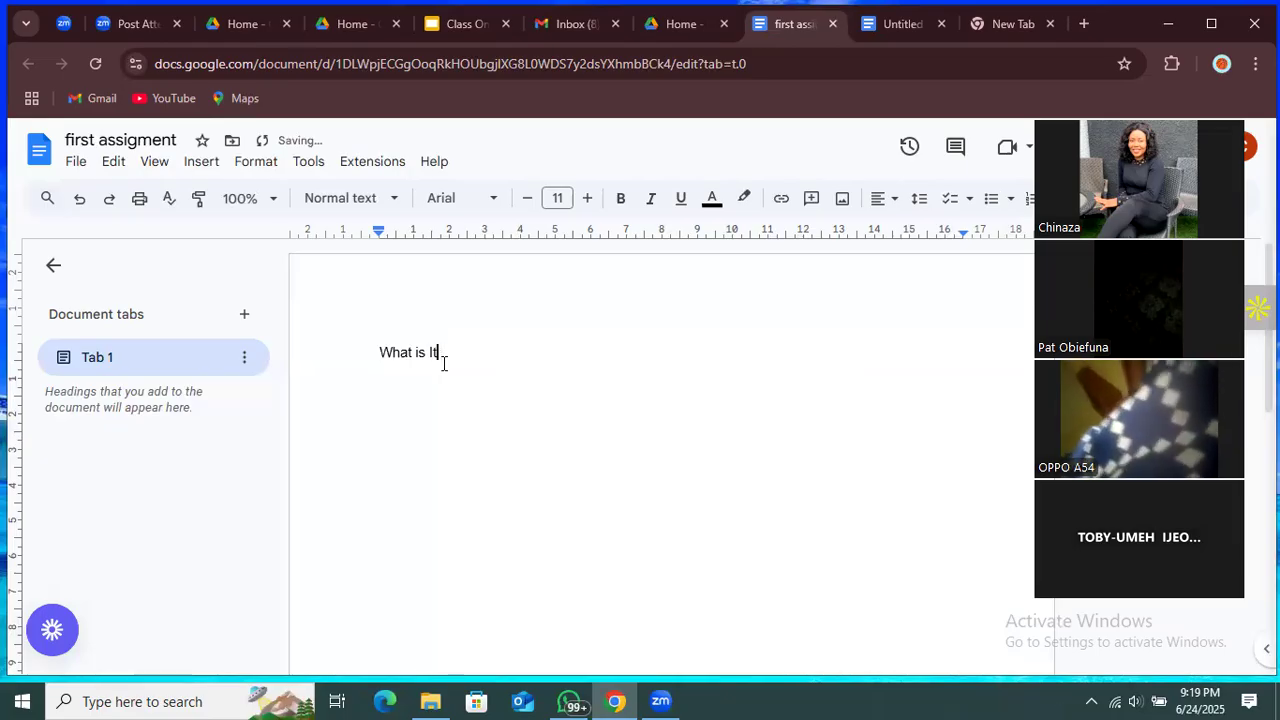
pyautogui.press('BackSpace')
pyautogui.write('T.')
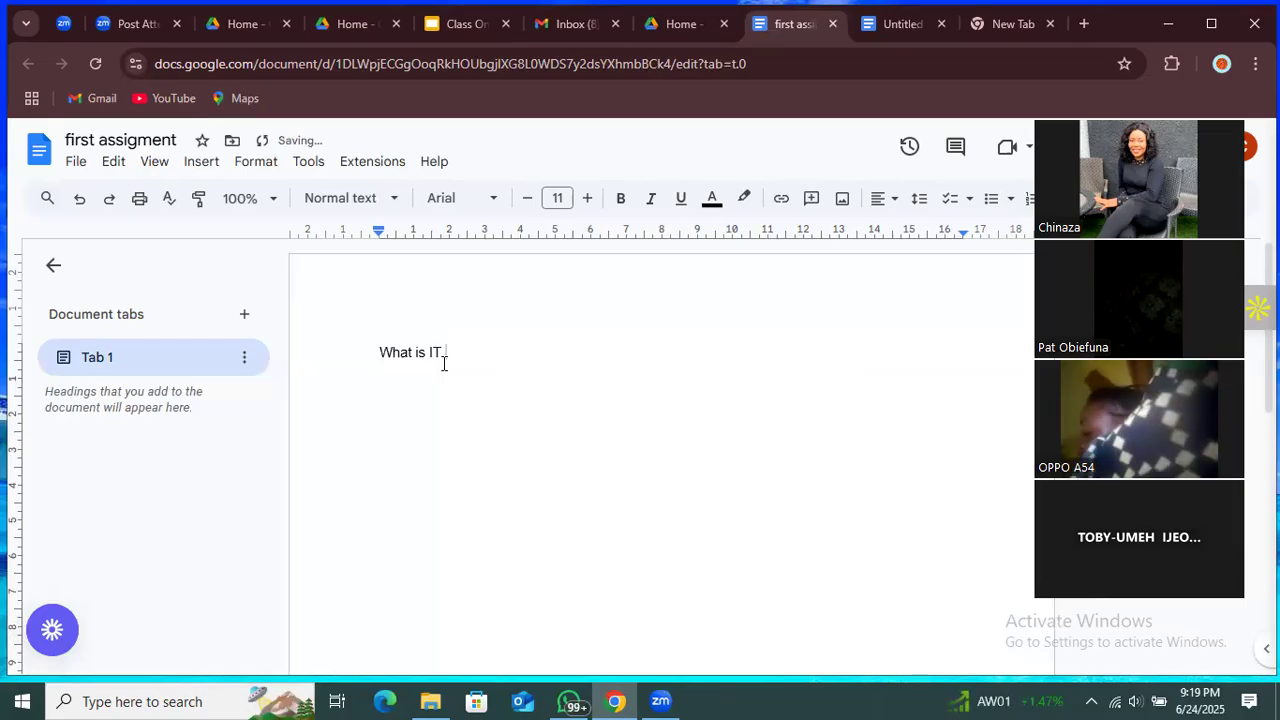
pyautogui.write('ea')
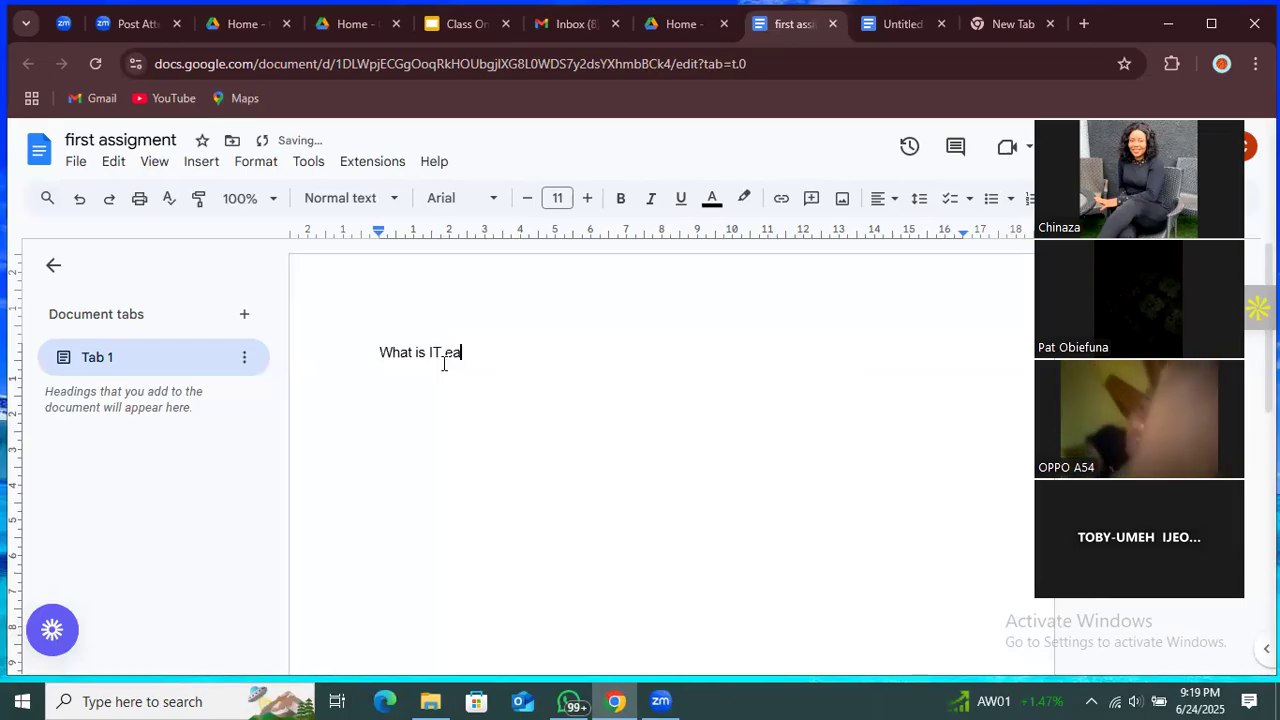
pyautogui.press('BackSpace')
pyautogui.write('nab')
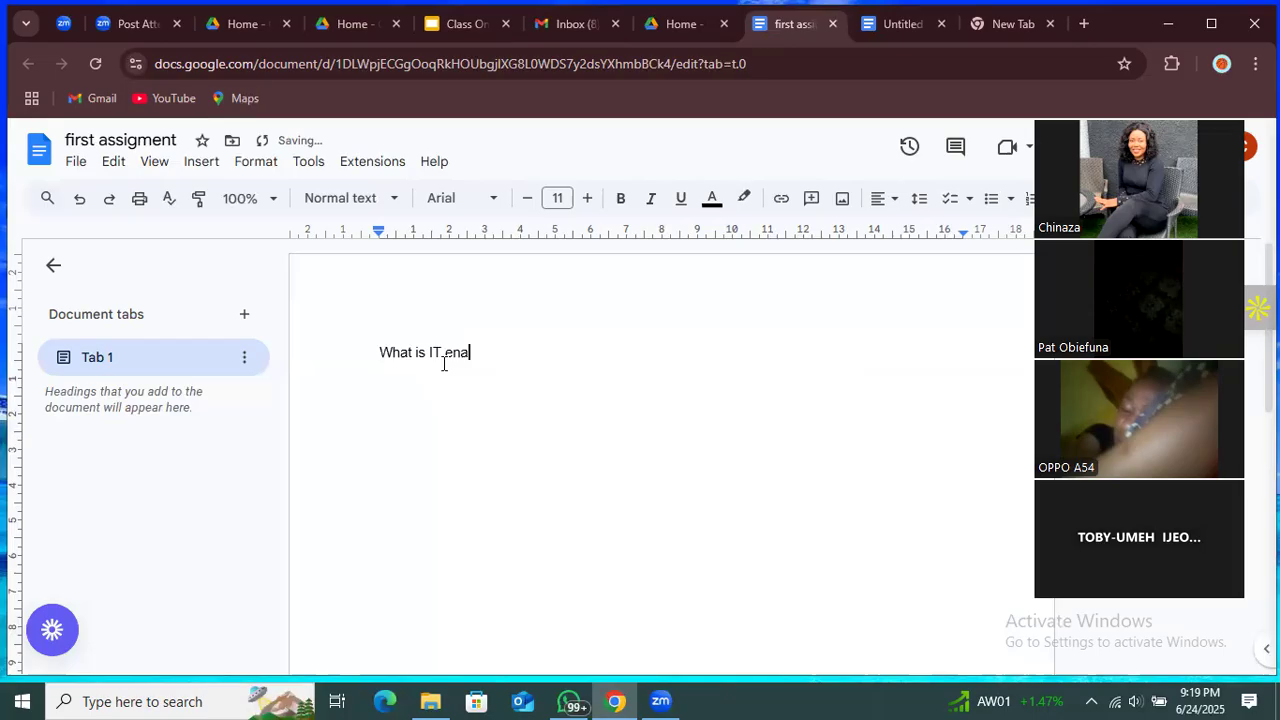
pyautogui.write('led ')
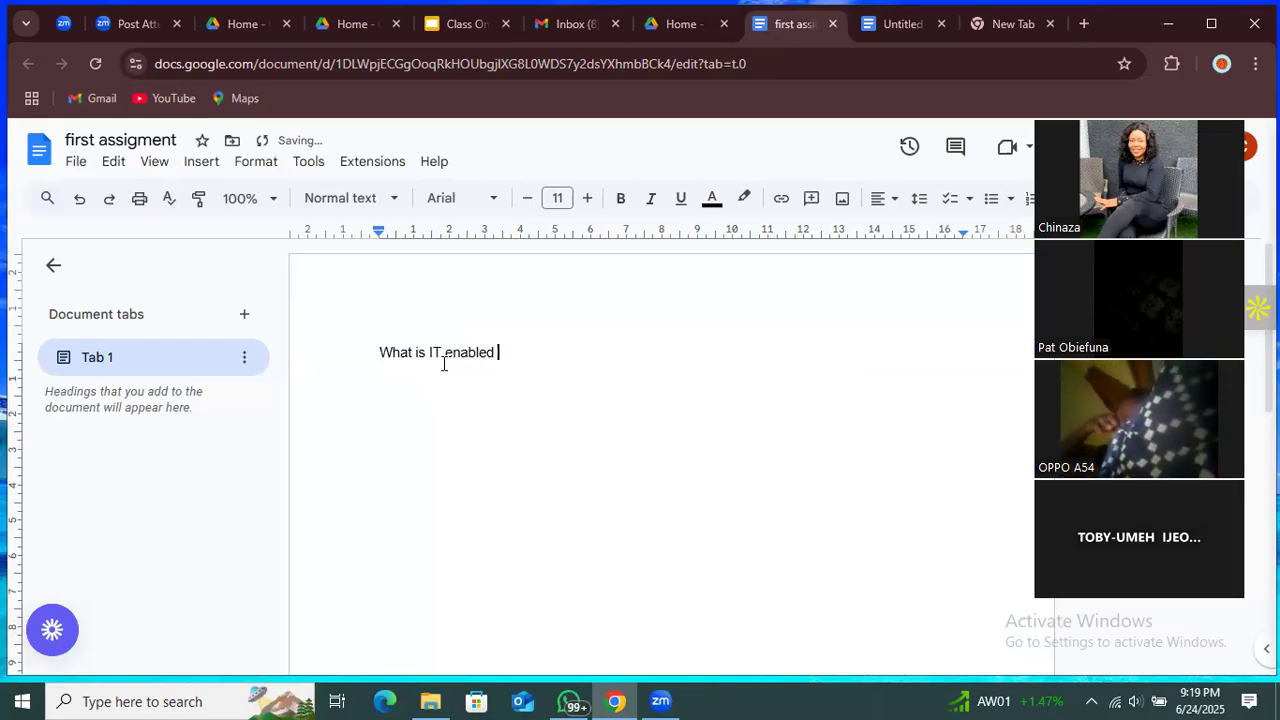
pyautogui.write('d')
pyautogui.press('BackSpace')
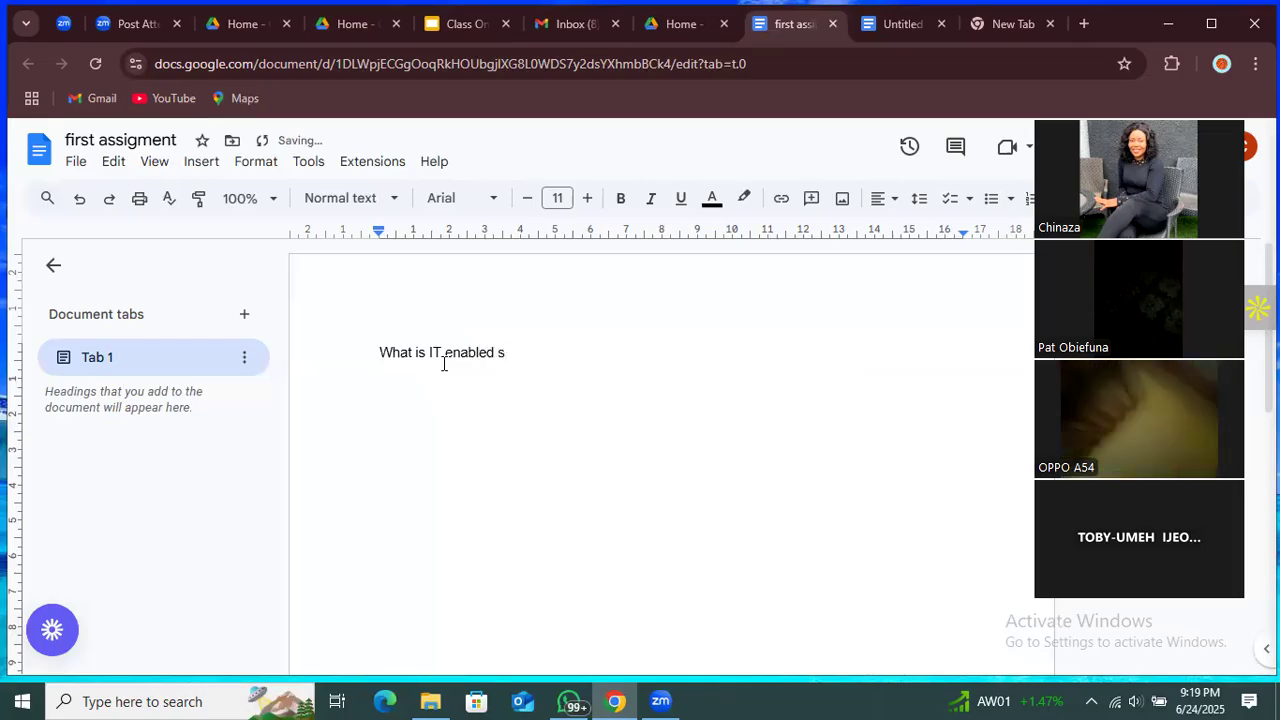
pyautogui.write('serv')
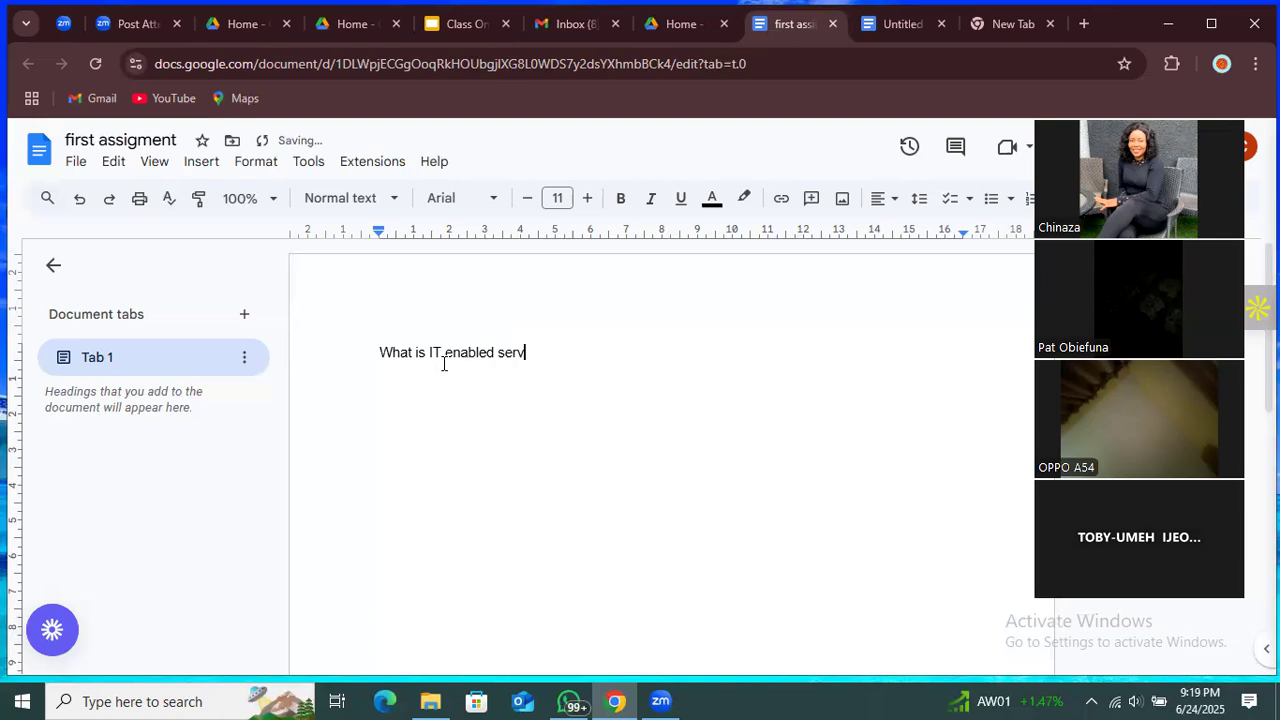
pyautogui.write('ices')
# Add a second line of filler text beginning with "kmjknbjknnmnm" and continuing with a long run of the letter n
pyautogui.press('Return')
pyautogui.write('kmjknbjknnmnm')
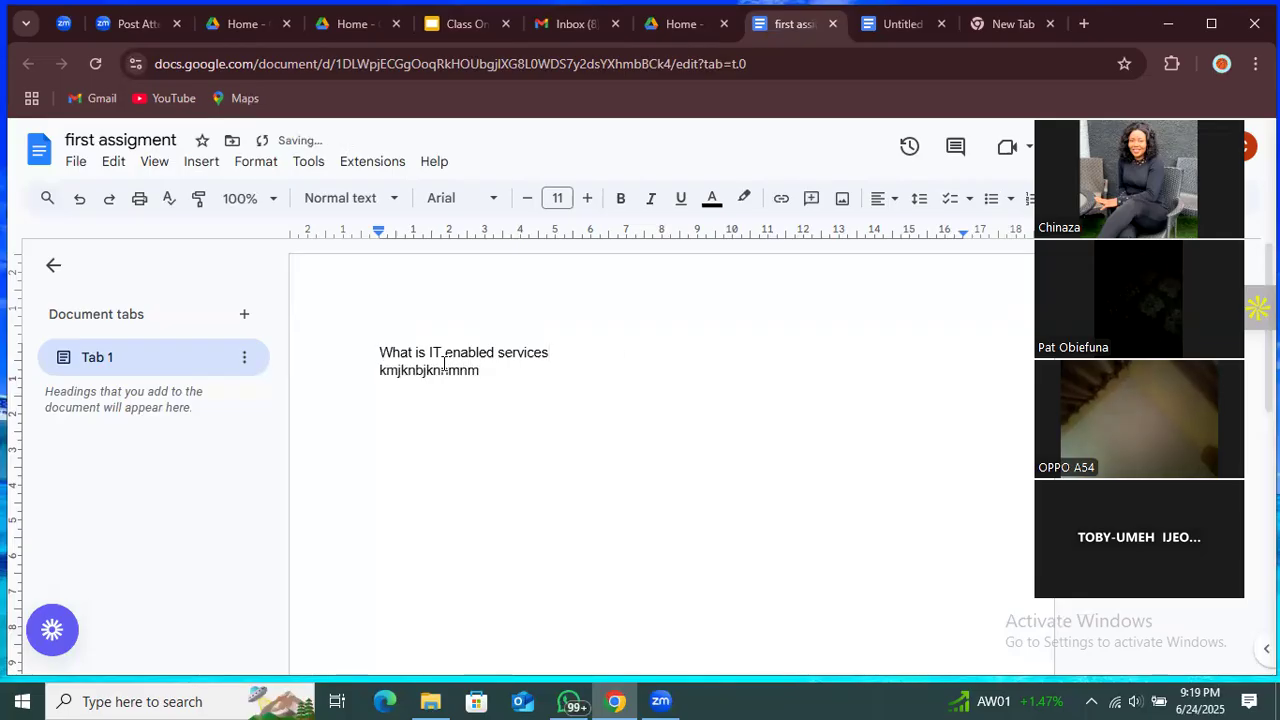
pyautogui.write('nn')
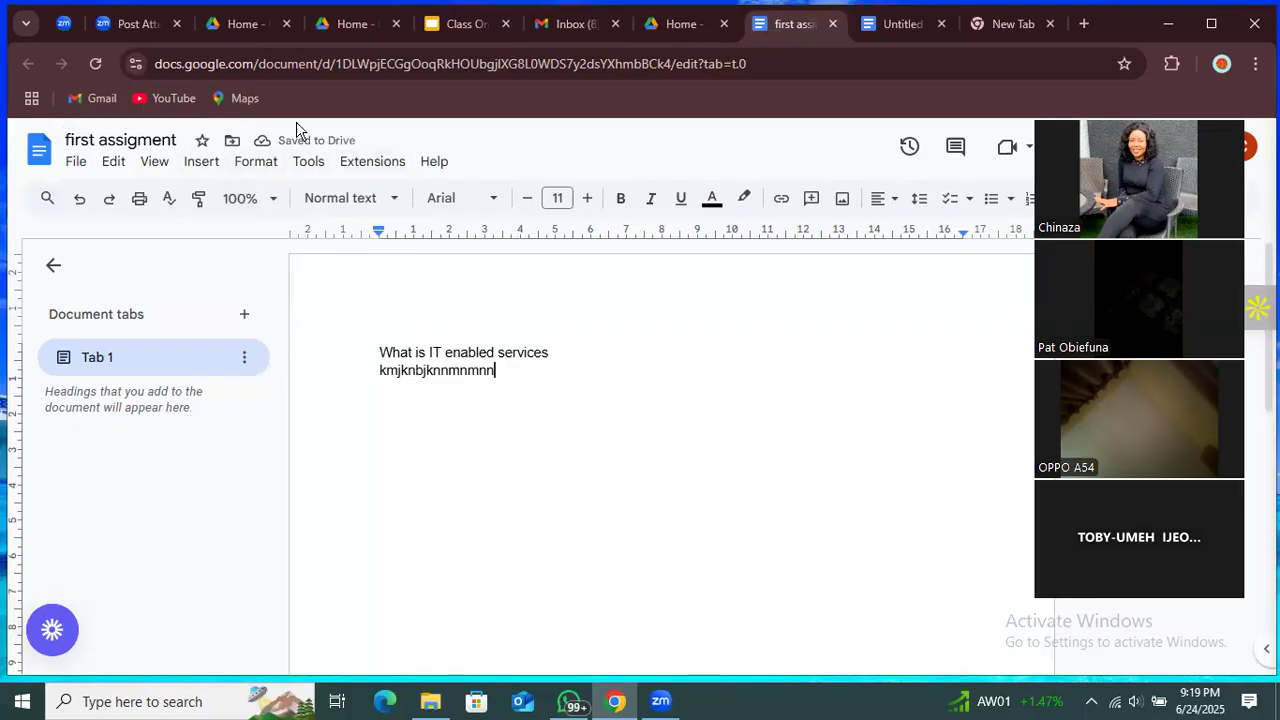
pyautogui.write('nnnnn')
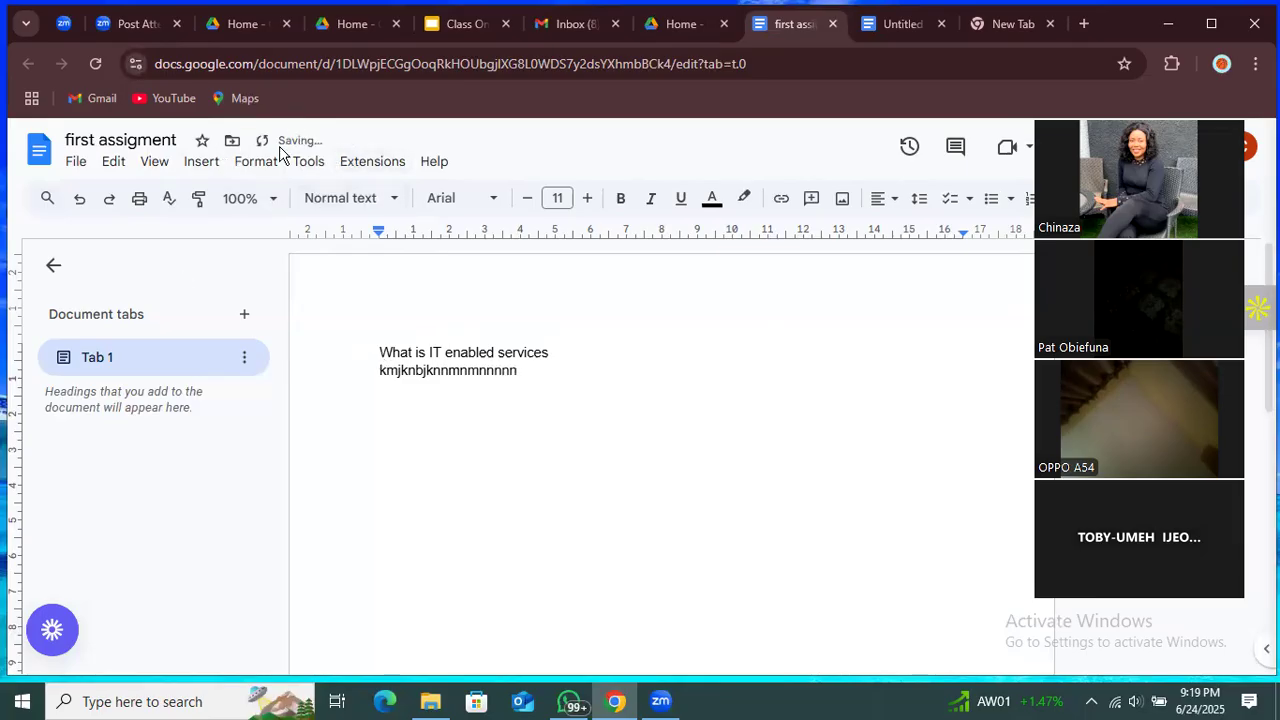
pyautogui.write('nnnnnnnnnnnn')
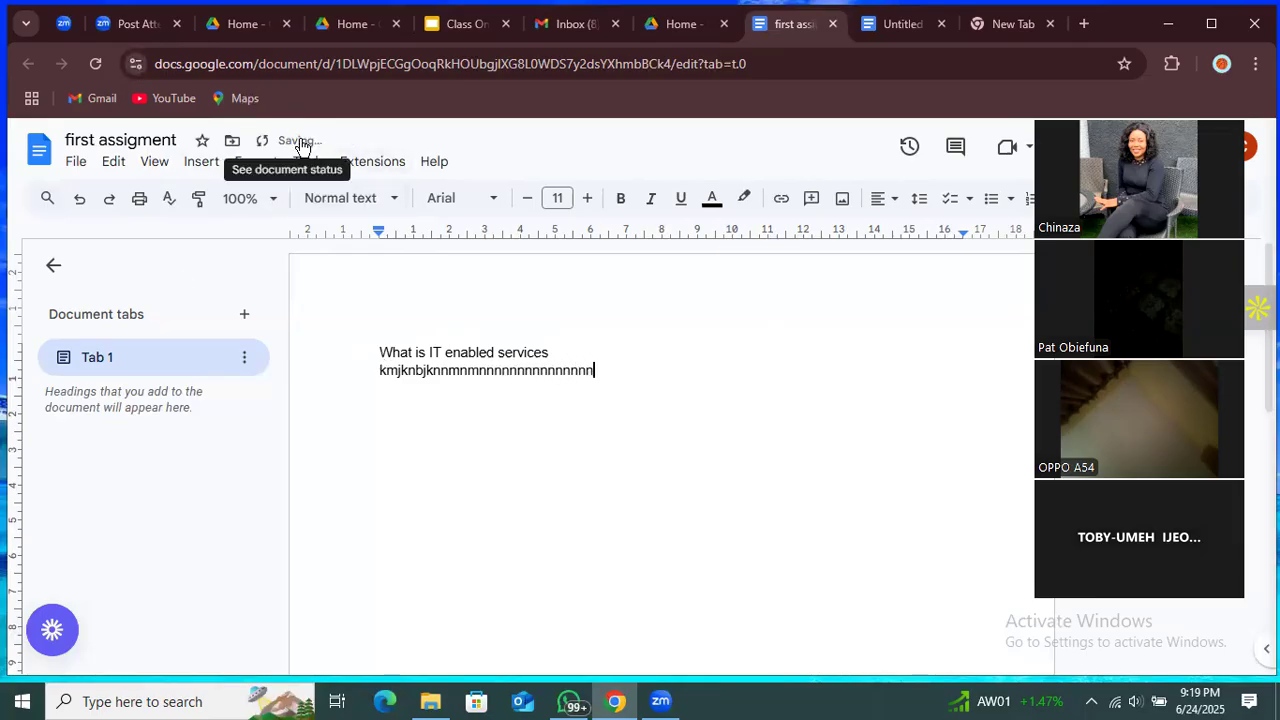
pyautogui.write('nnnnnnnnnnn')
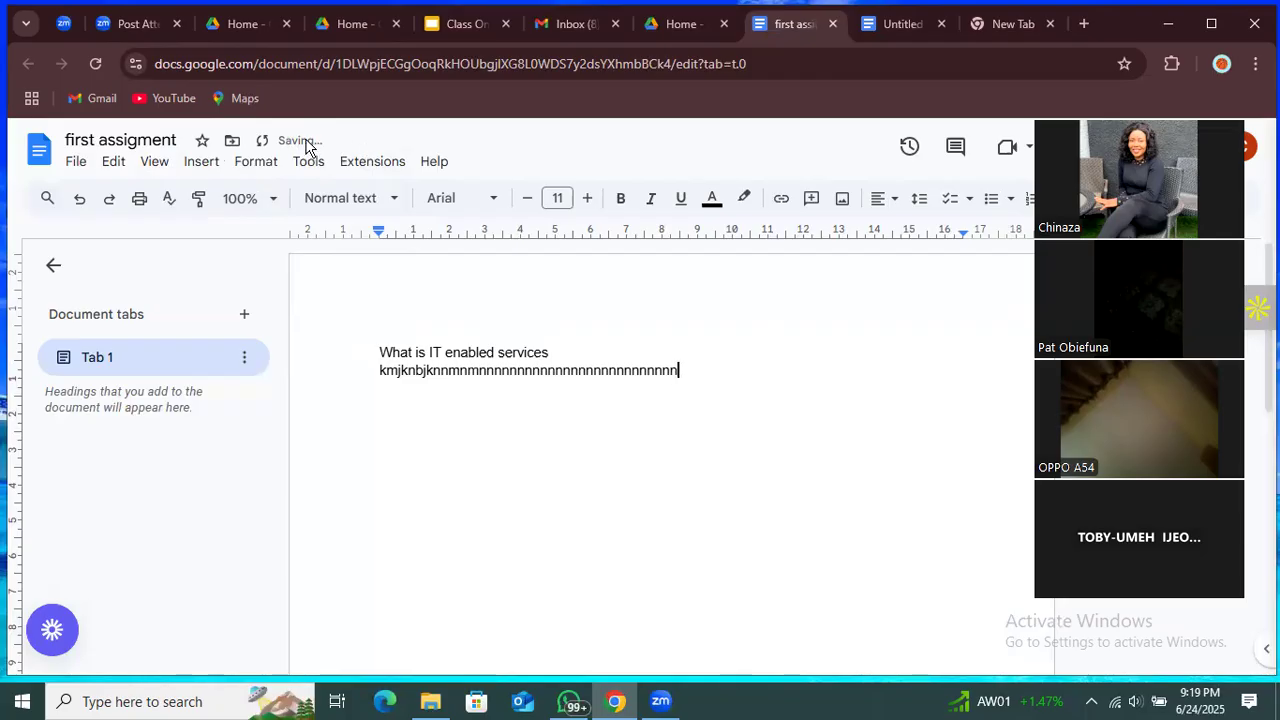
pyautogui.write('nnnnnnnn')
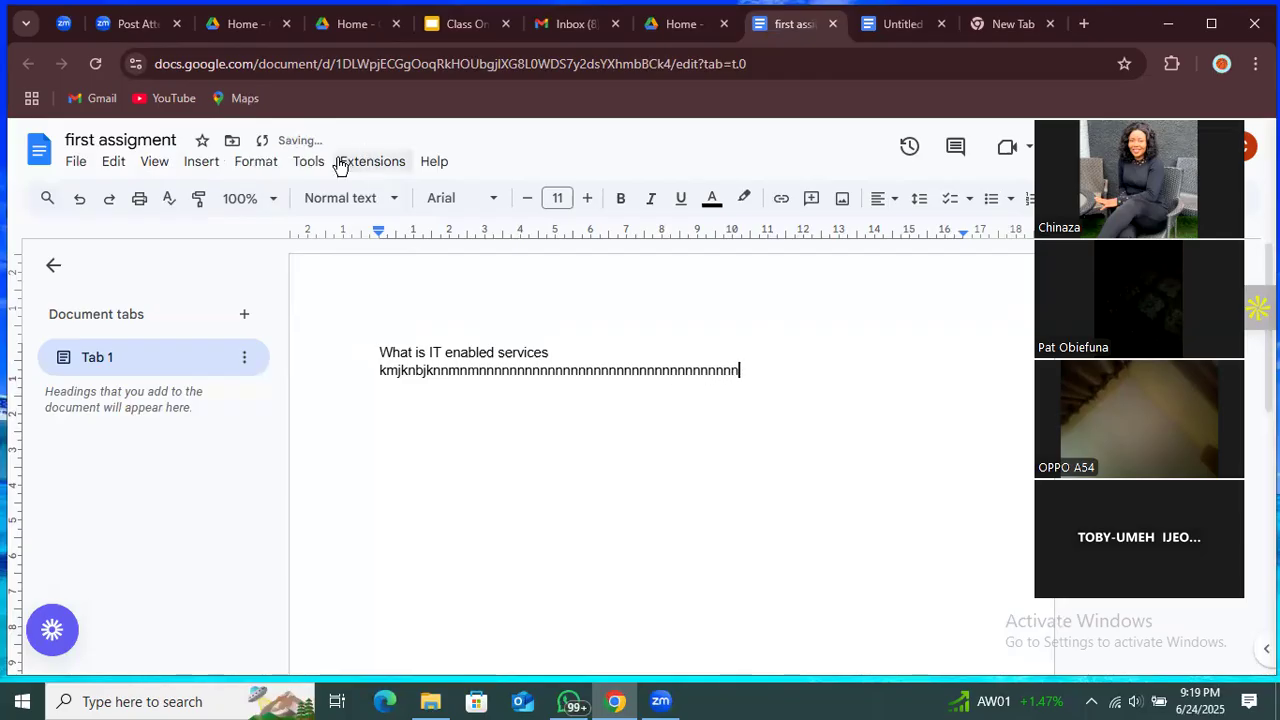
pyautogui.write('nnnnnnnnnn')
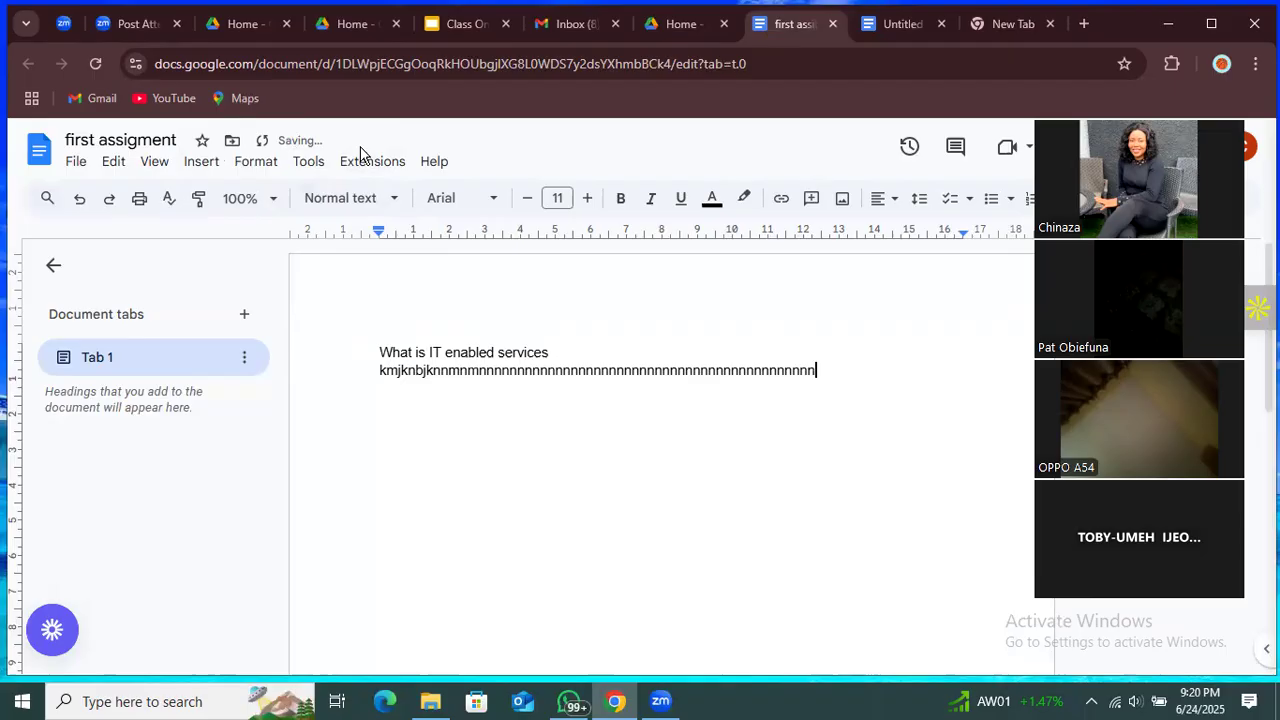
# Extend the filler line with more letters n, ending in "jhgfhjbgjhkngfjkngjkngjkhngjkhjhgjknhgjmhjgngjkn"
pyautogui.write('nnnnnnnnnnnnnnn')
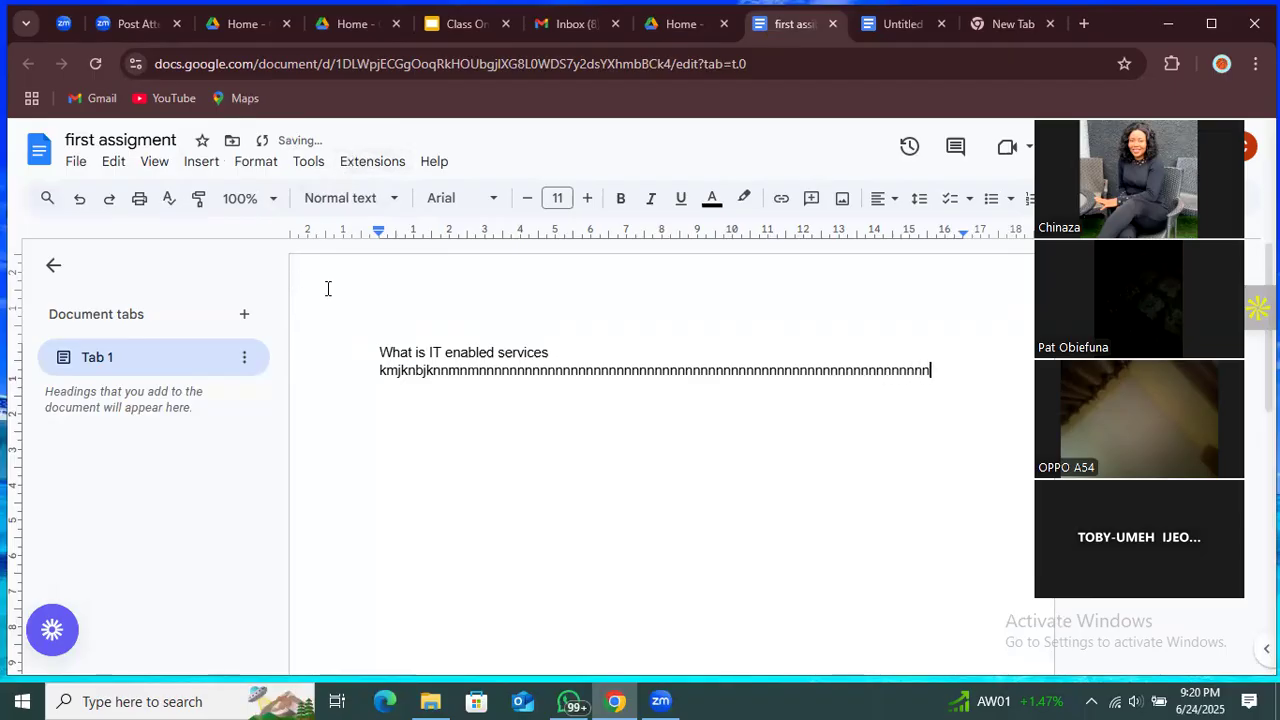
pyautogui.write('nnnnnnn')
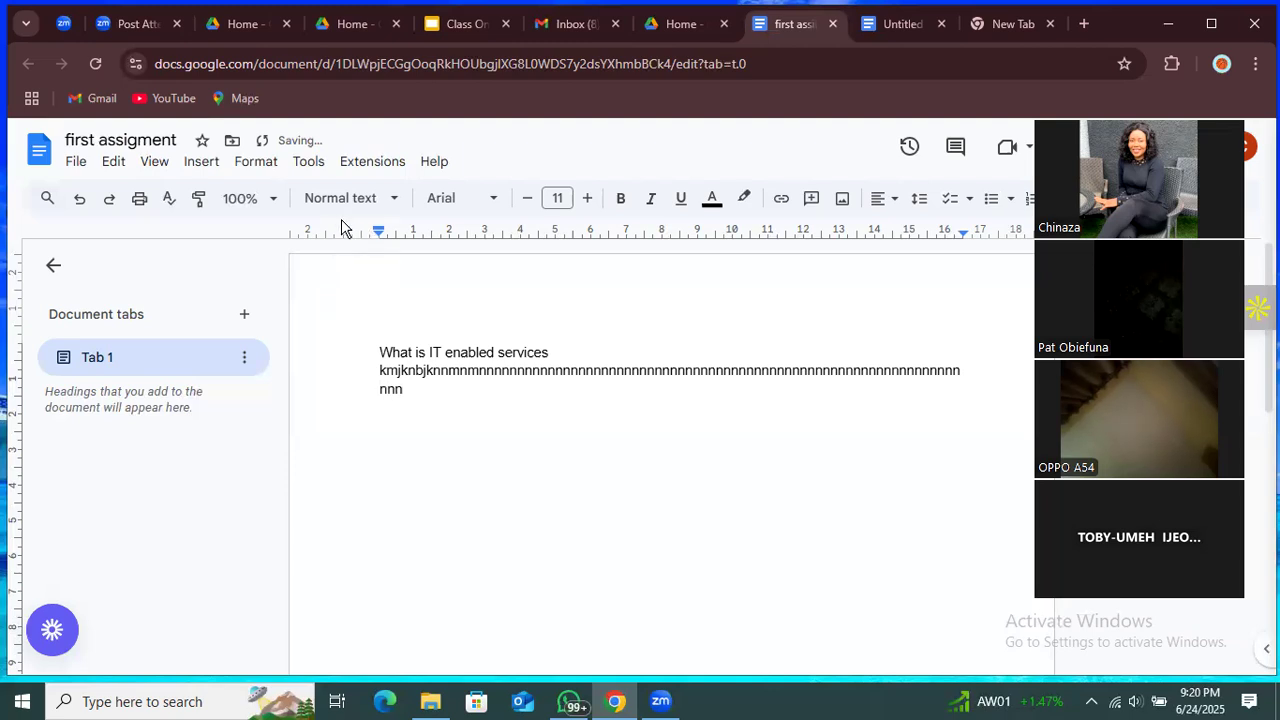
pyautogui.write('nnnnnn')
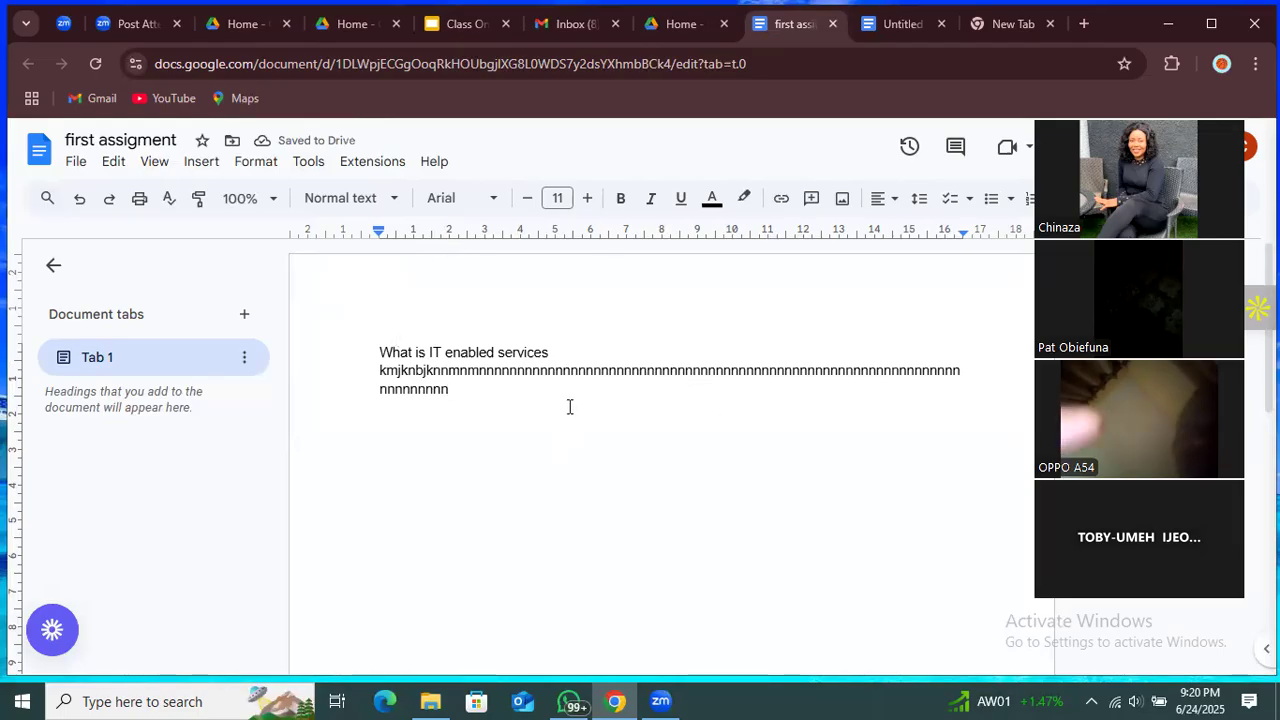
pyautogui.write('jhgfhjbgjhkngfjkngjkngjkhngjkhjhgjknhgjmhjgngjkn')
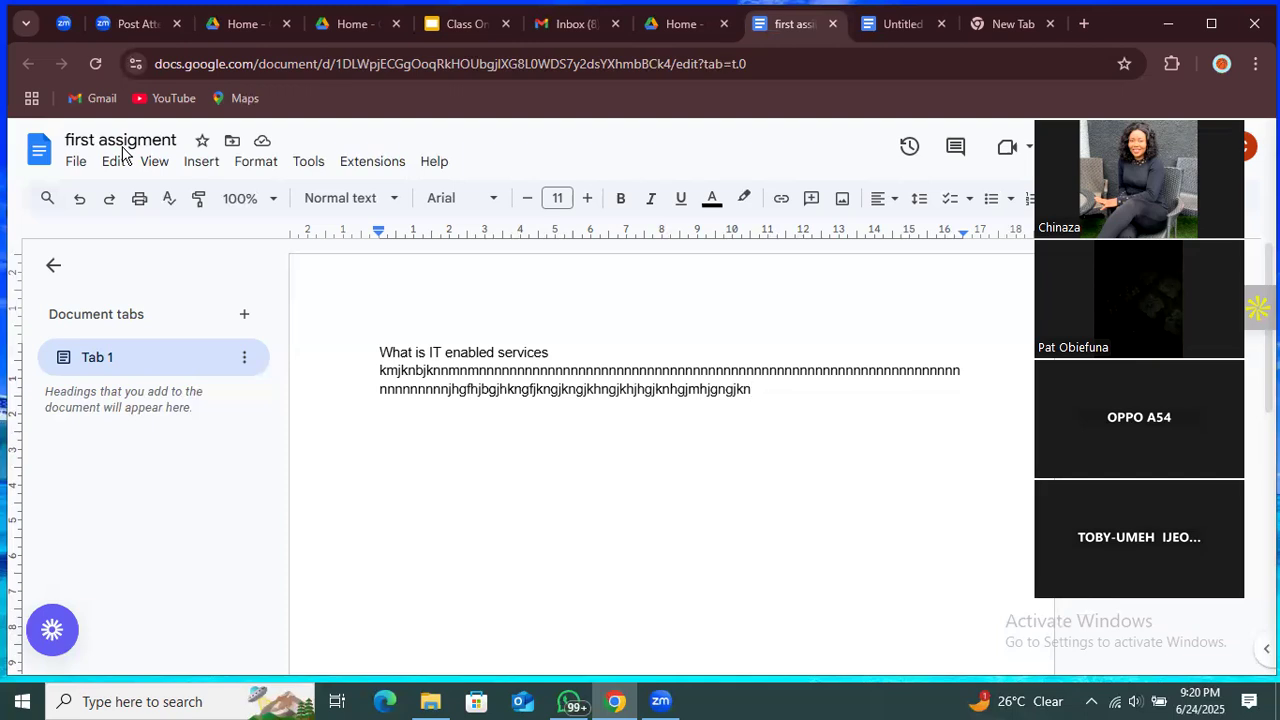
# Open the sharing settings of the "first assigment" document and set general access to Anyone with the link
pyautogui.click(75, 165)
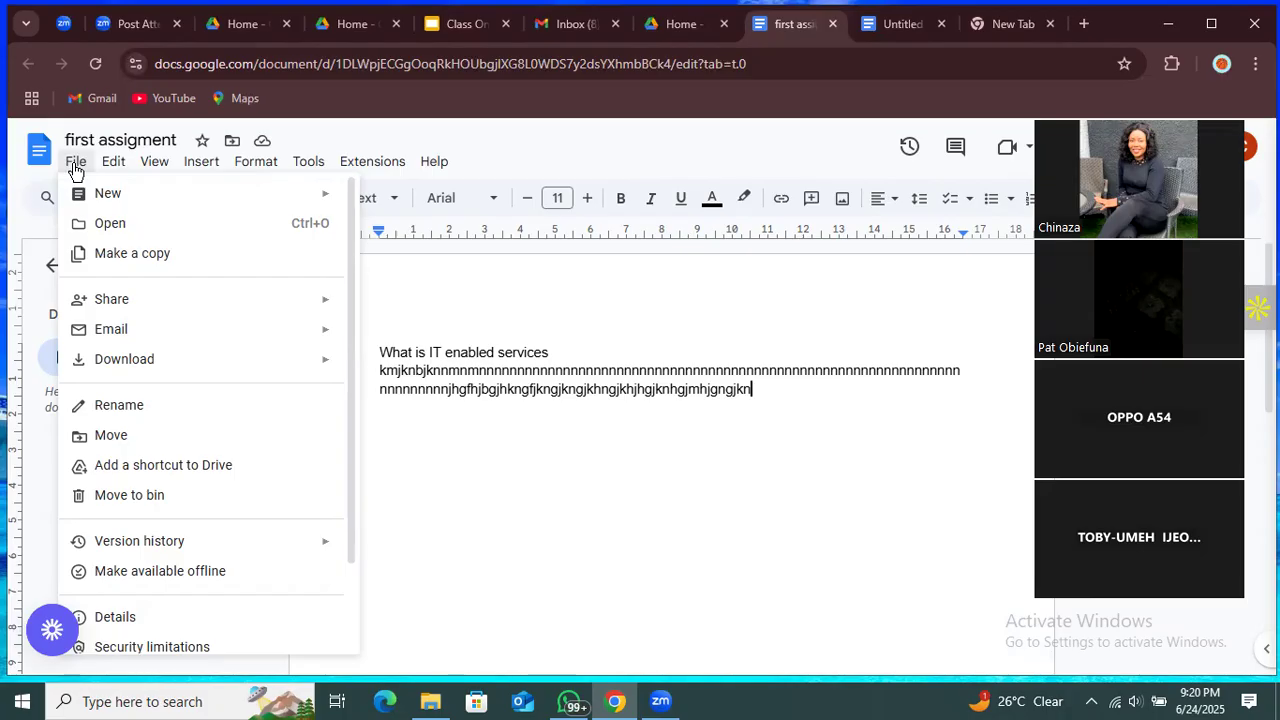
pyautogui.moveTo(110, 162)
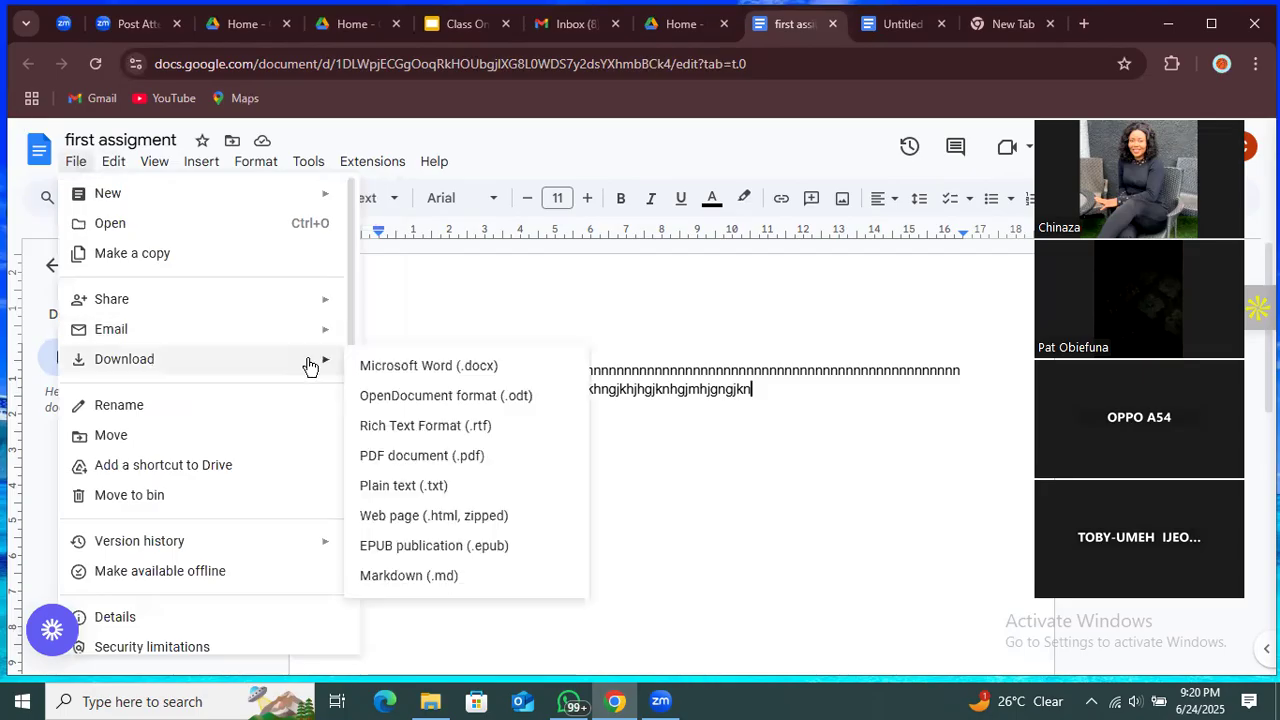
pyautogui.click(73, 166)
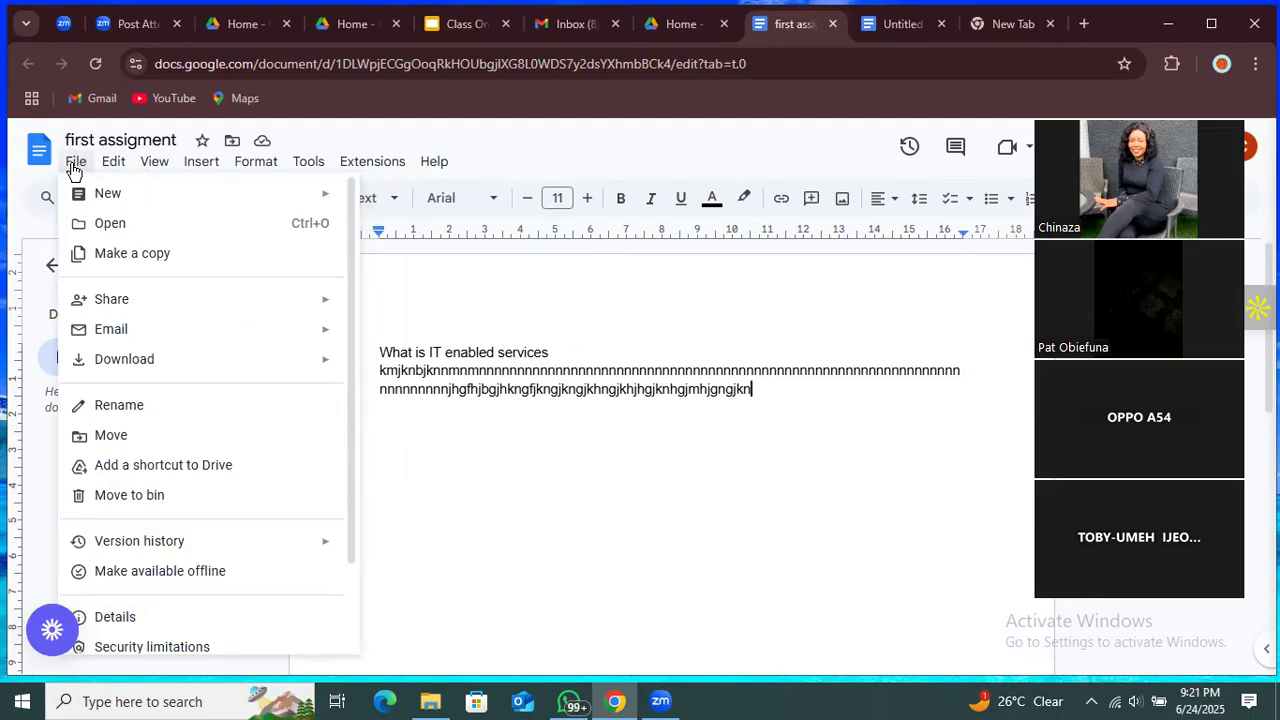
pyautogui.moveTo(80, 194)
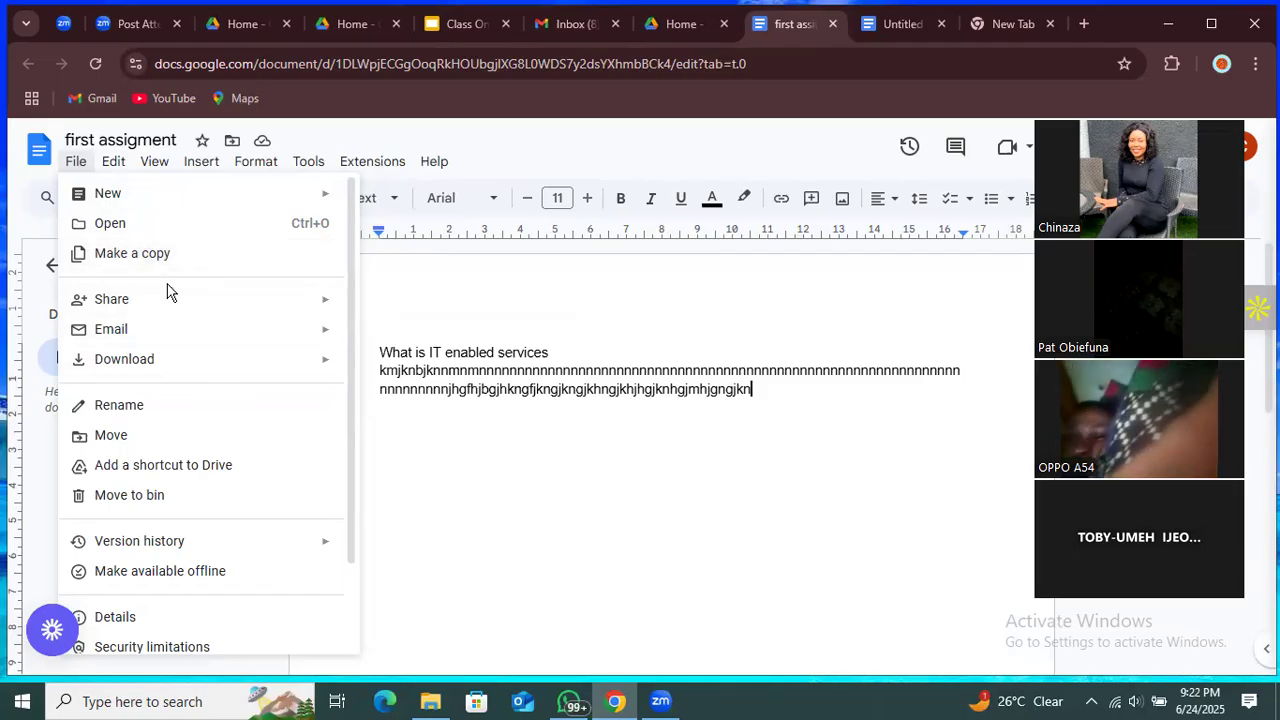
pyautogui.moveTo(251, 300)
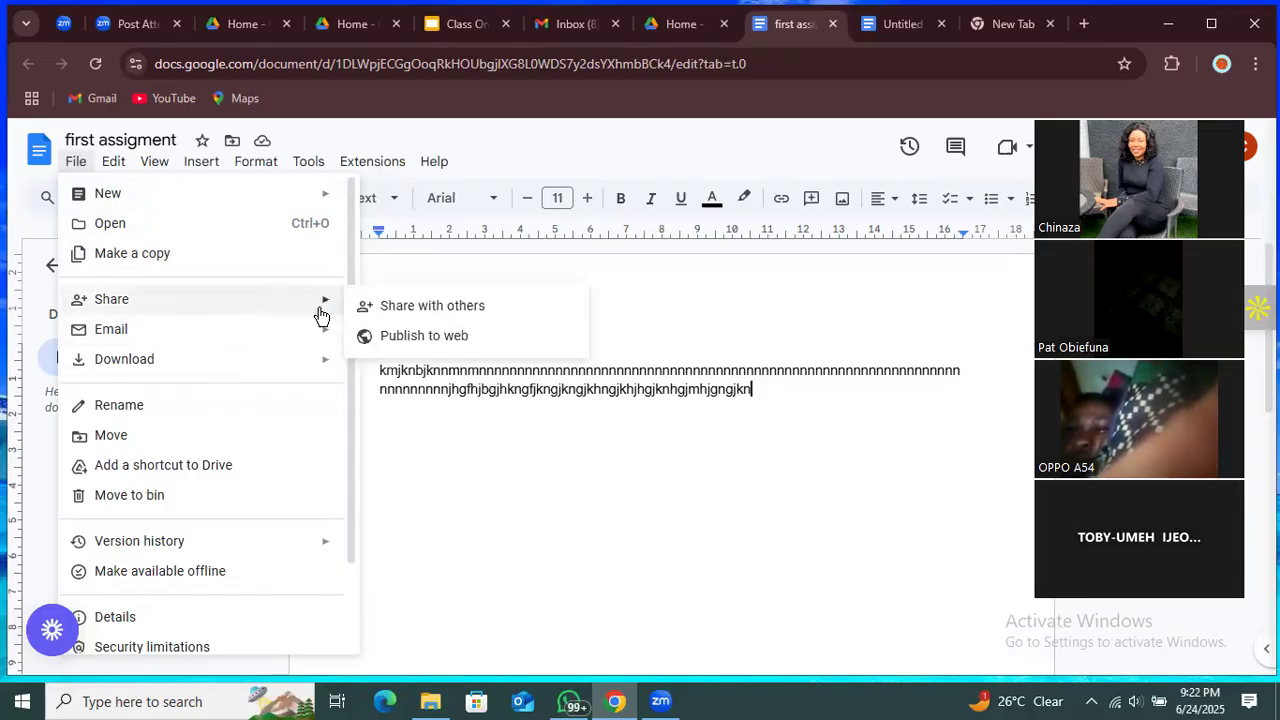
pyautogui.click(428, 307)
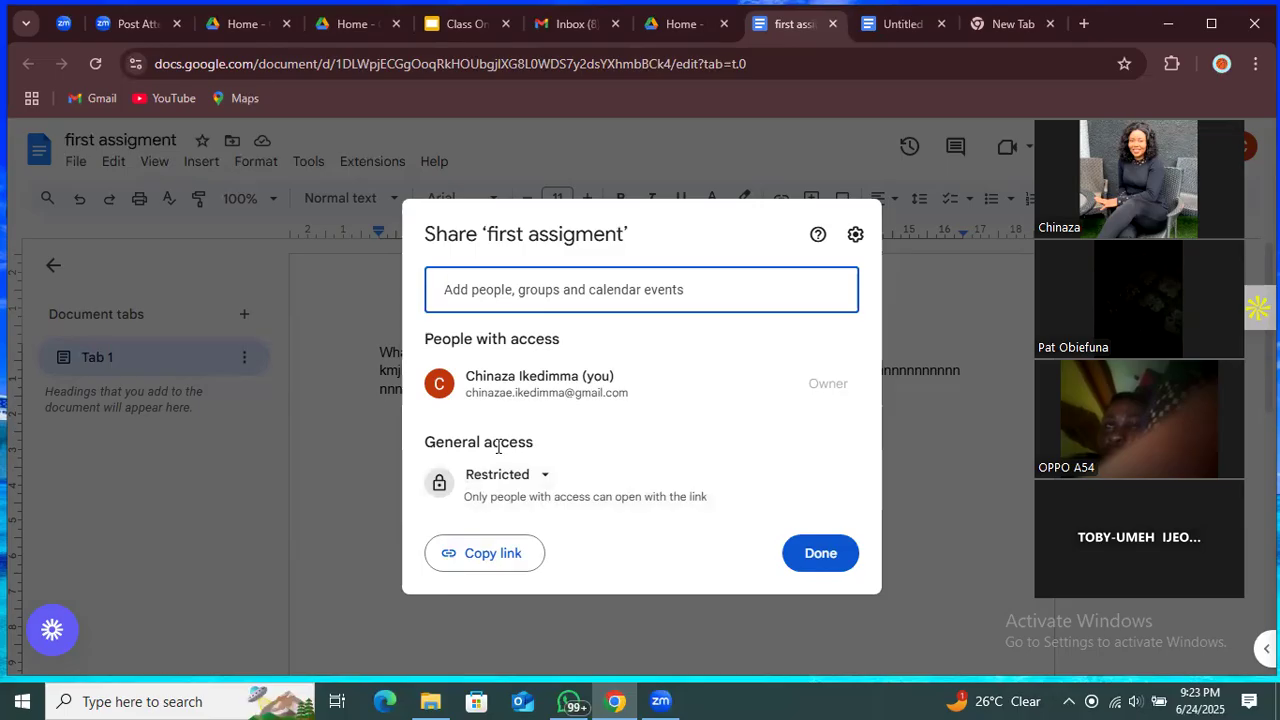
pyautogui.click(541, 485)
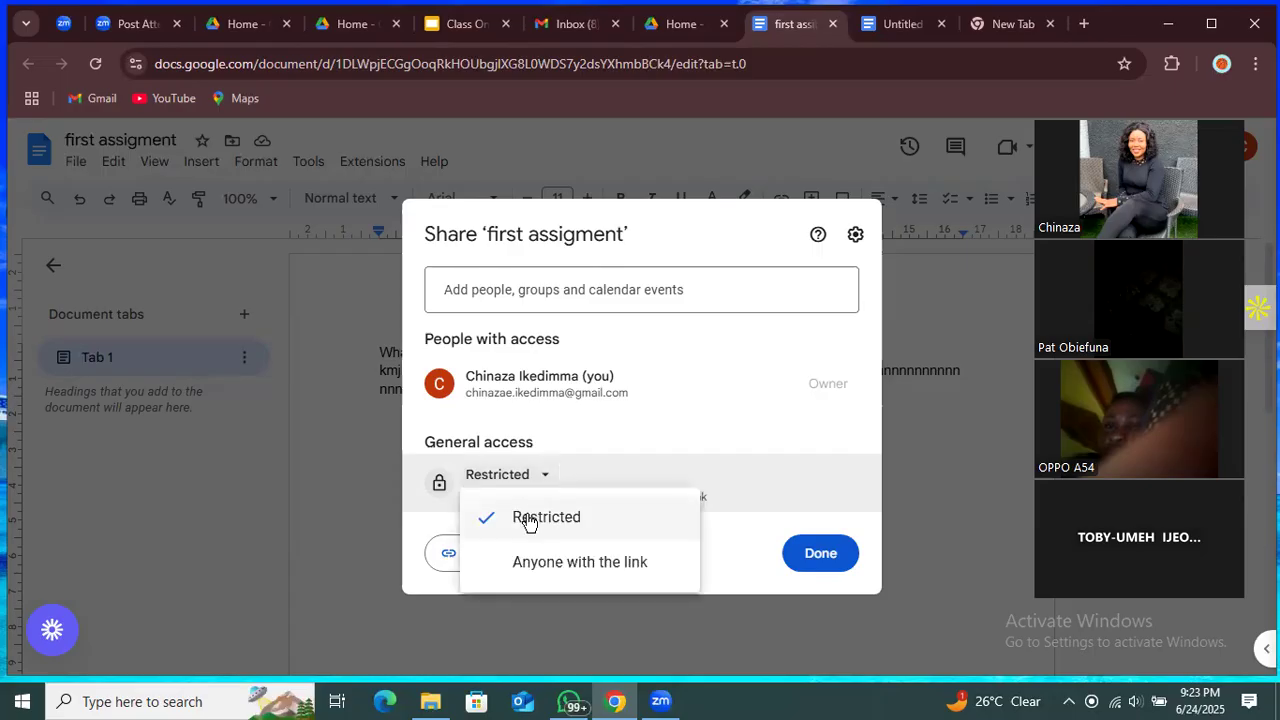
pyautogui.click(549, 566)
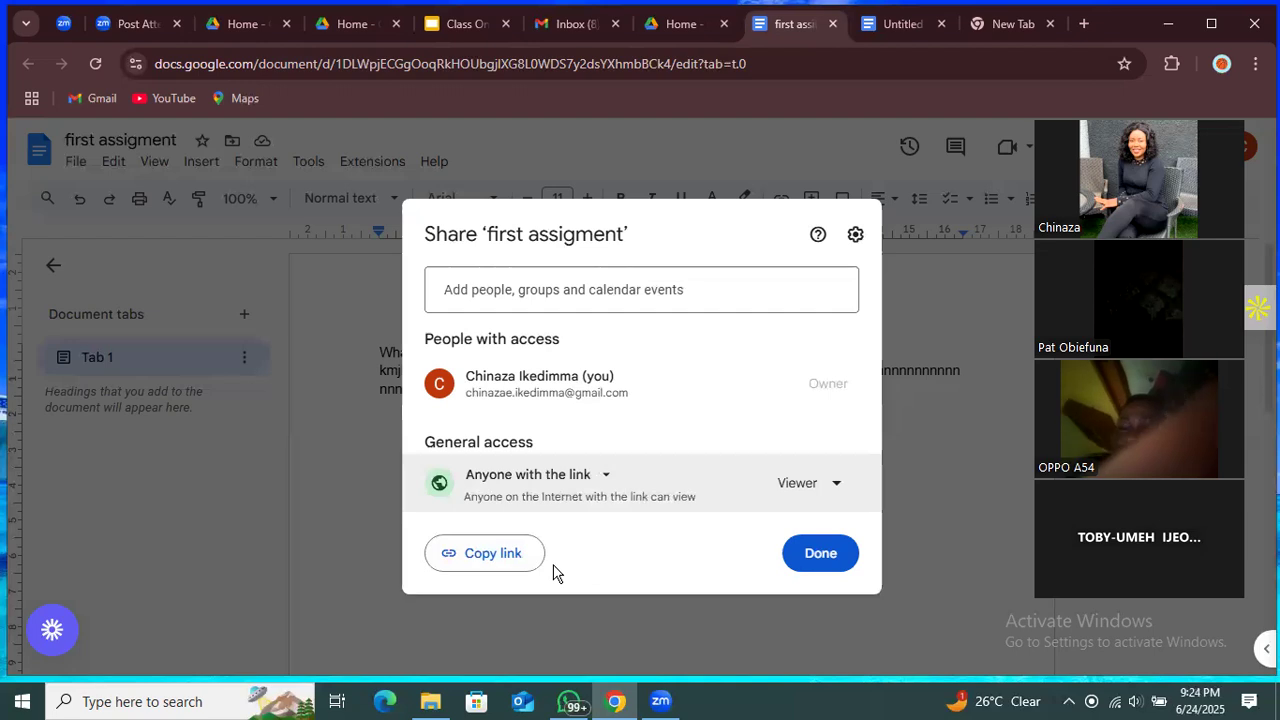
# Try the Commenter and Editor roles for anyone with the link, and set the role back to Viewer
pyautogui.click(833, 486)
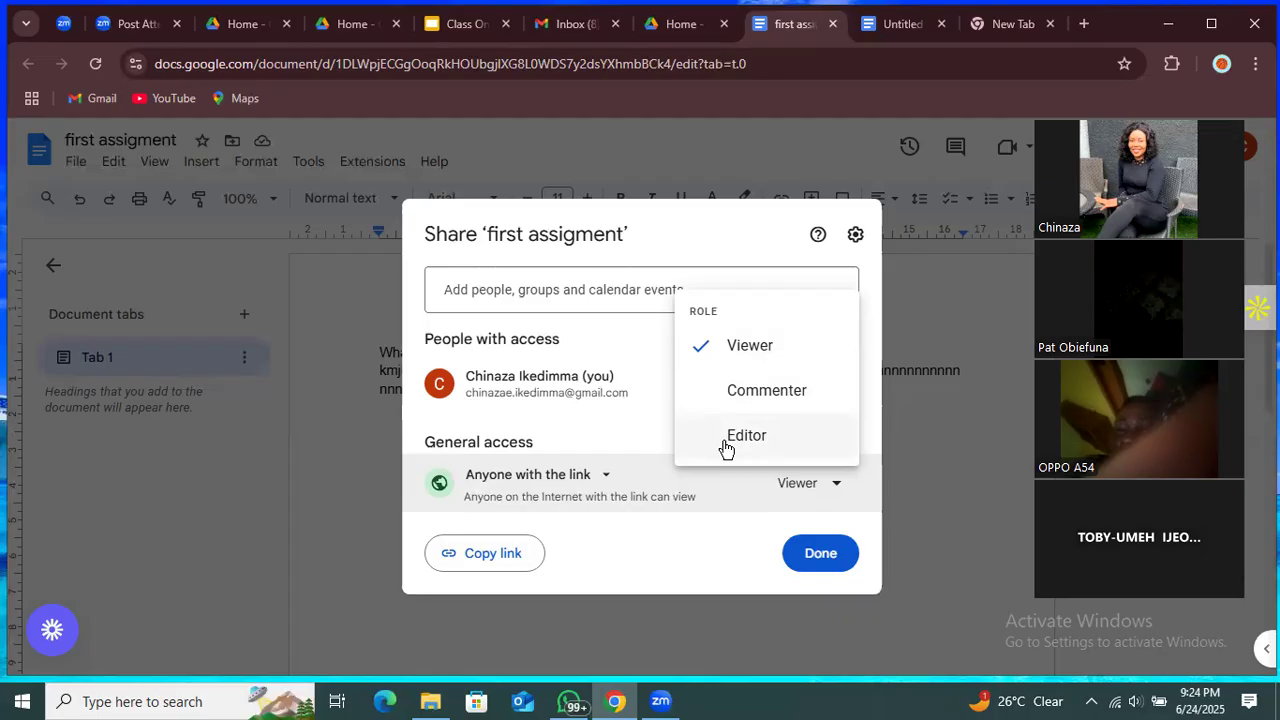
pyautogui.click(757, 390)
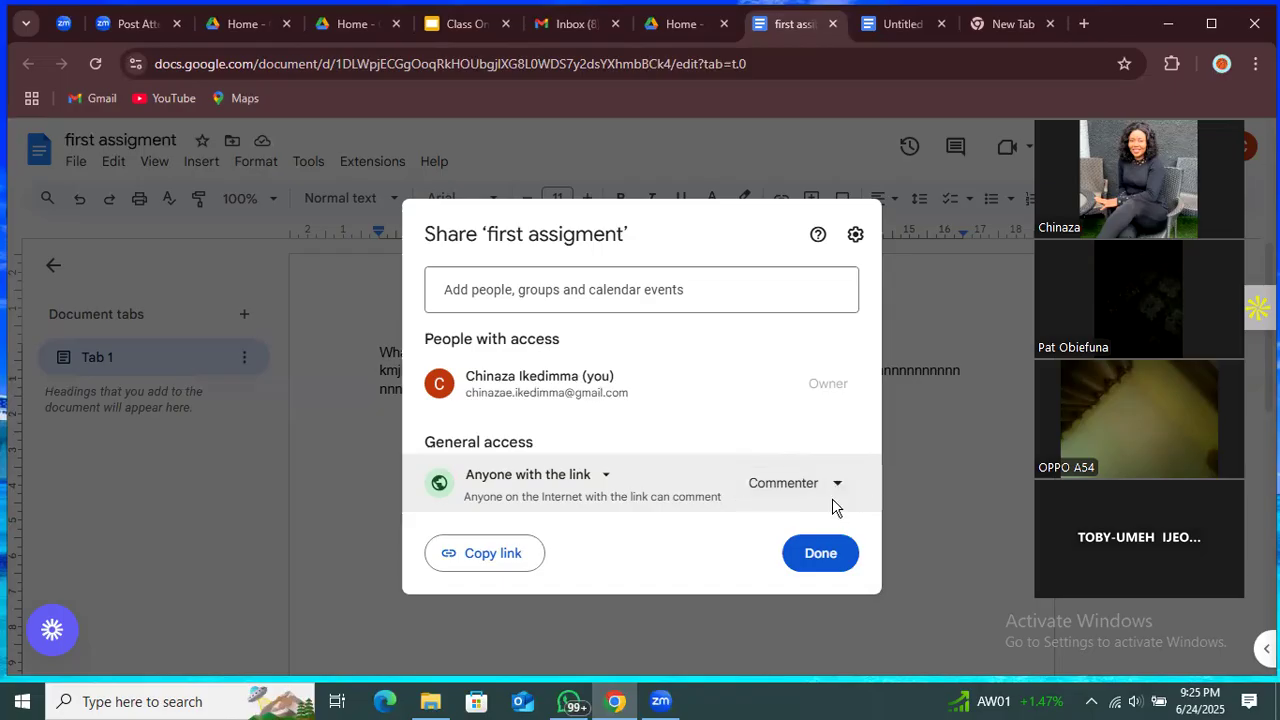
pyautogui.click(836, 490)
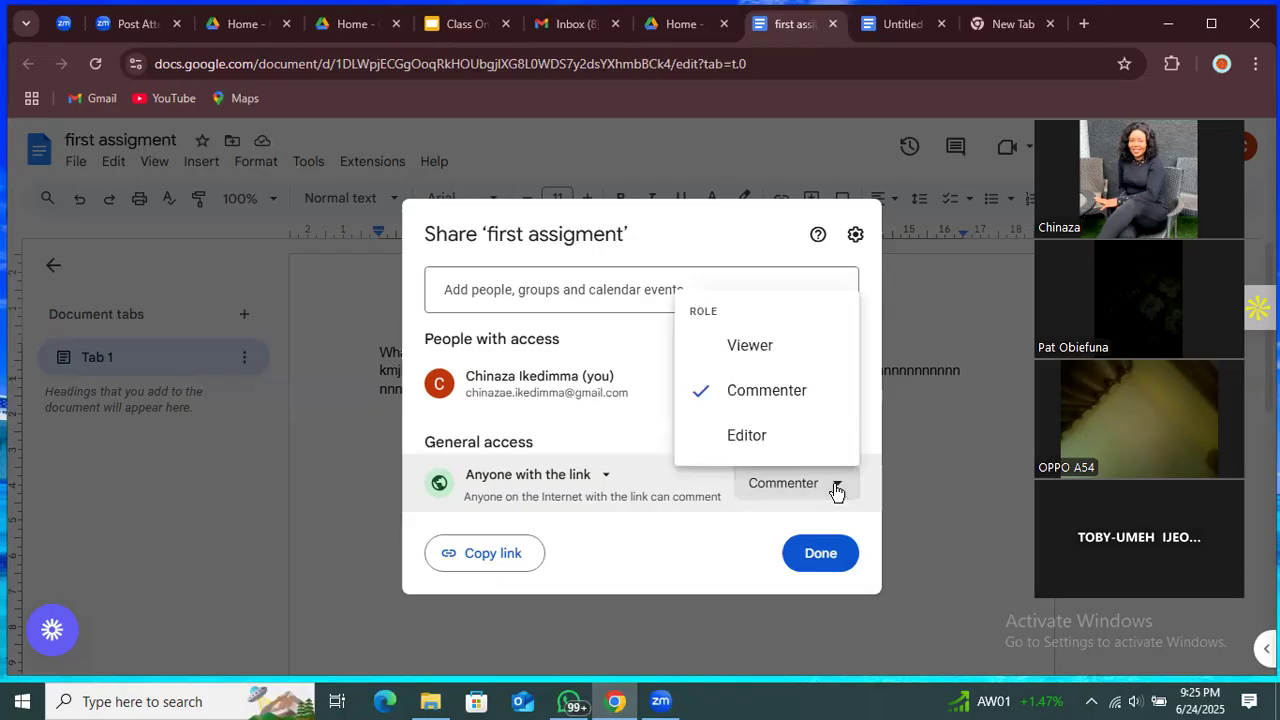
pyautogui.click(740, 440)
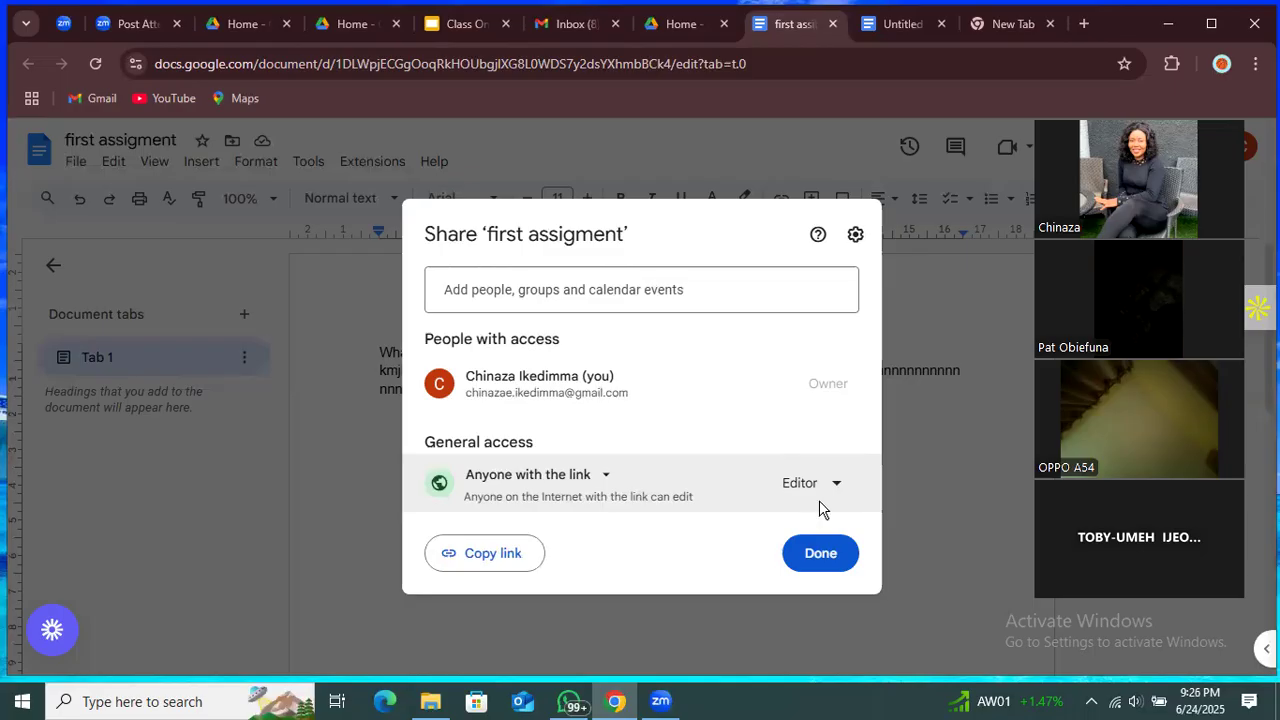
pyautogui.click(841, 484)
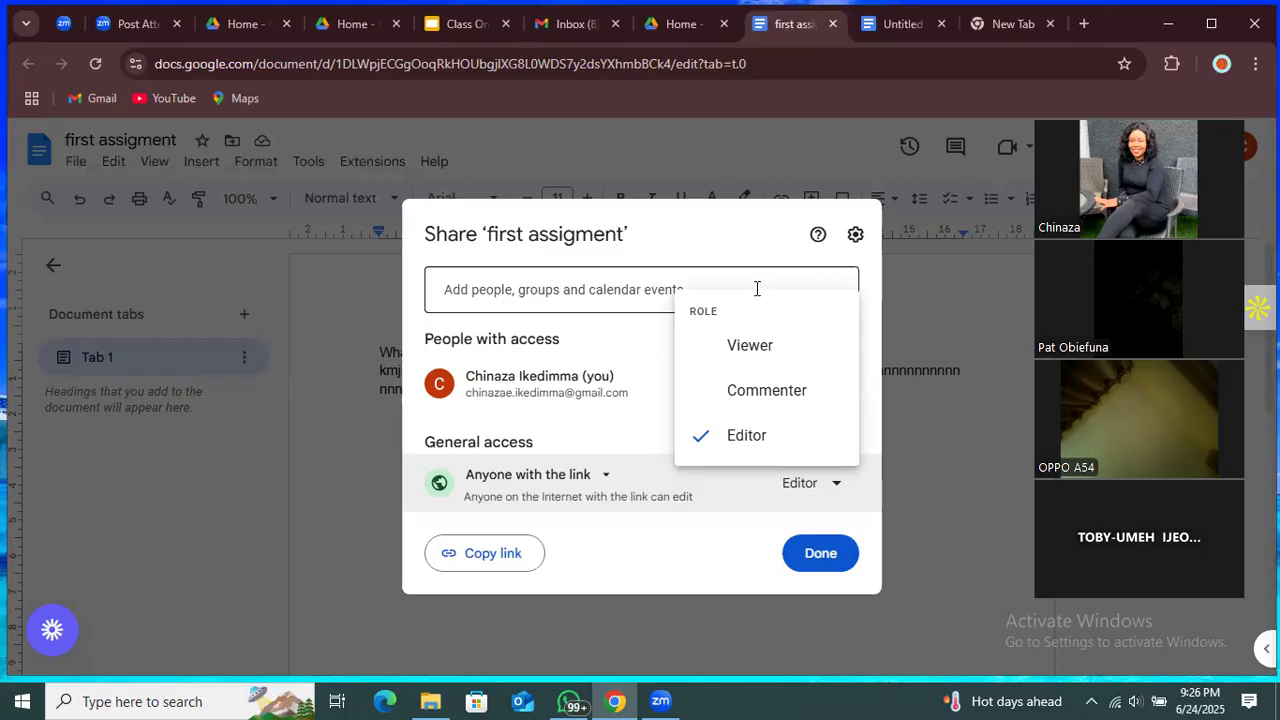
pyautogui.click(765, 346)
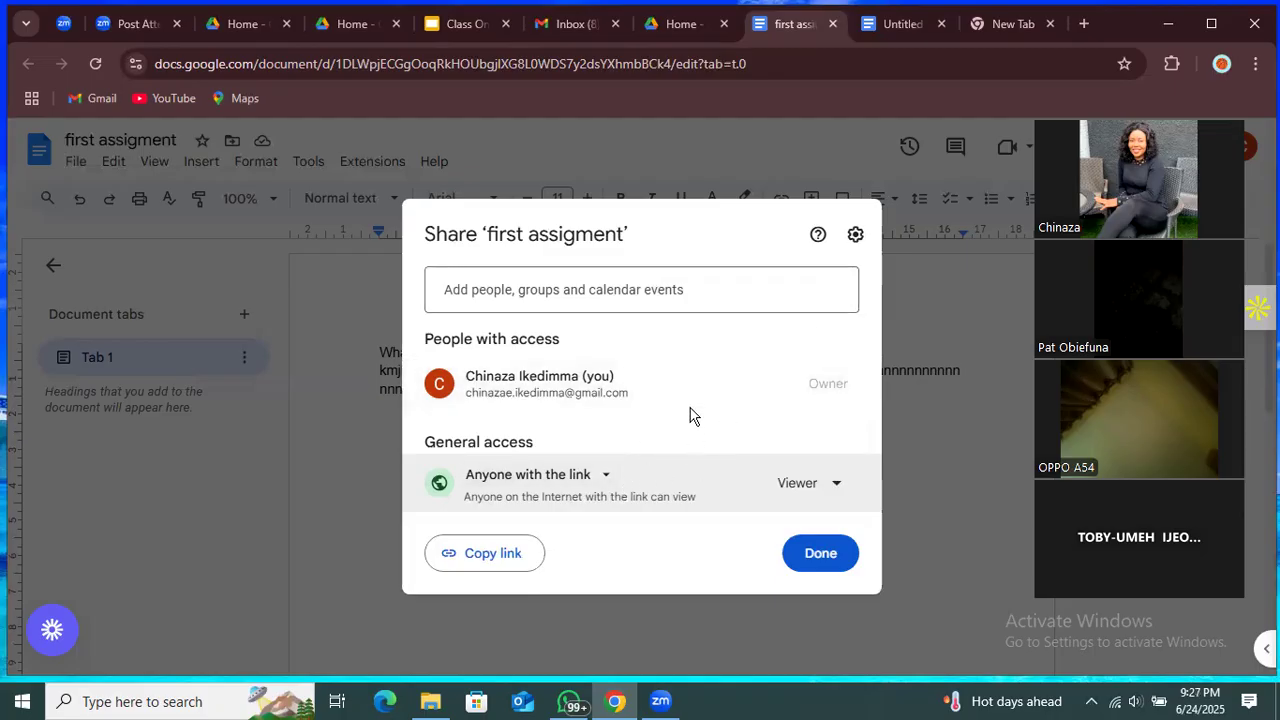
# Copy the document's sharing link and switch to WhatsApp
pyautogui.click(494, 555)
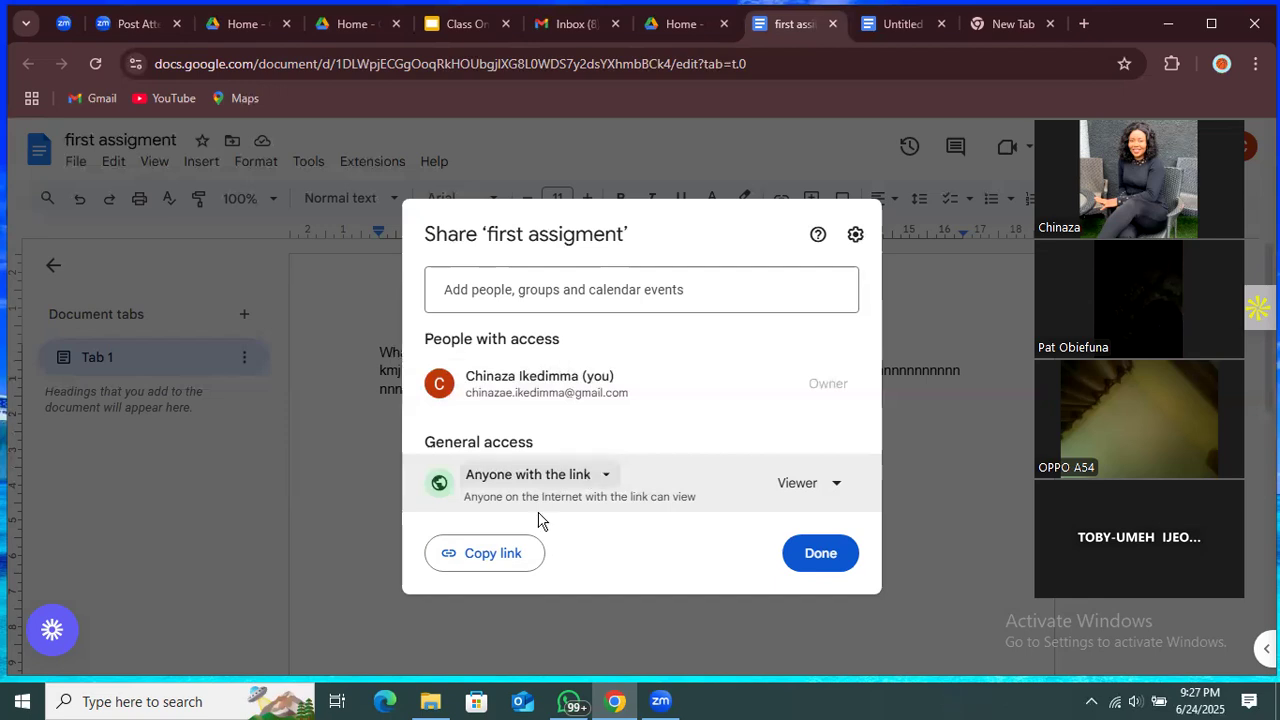
pyautogui.click(481, 555)
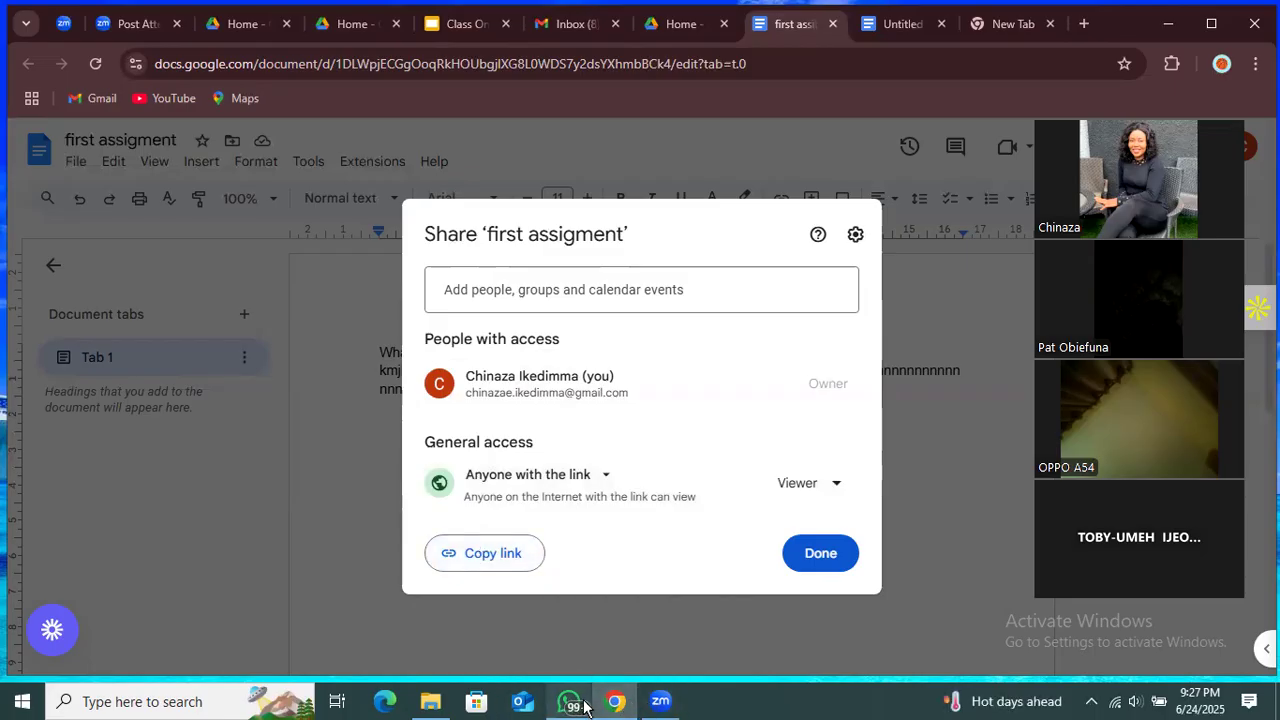
pyautogui.moveTo(570, 706)
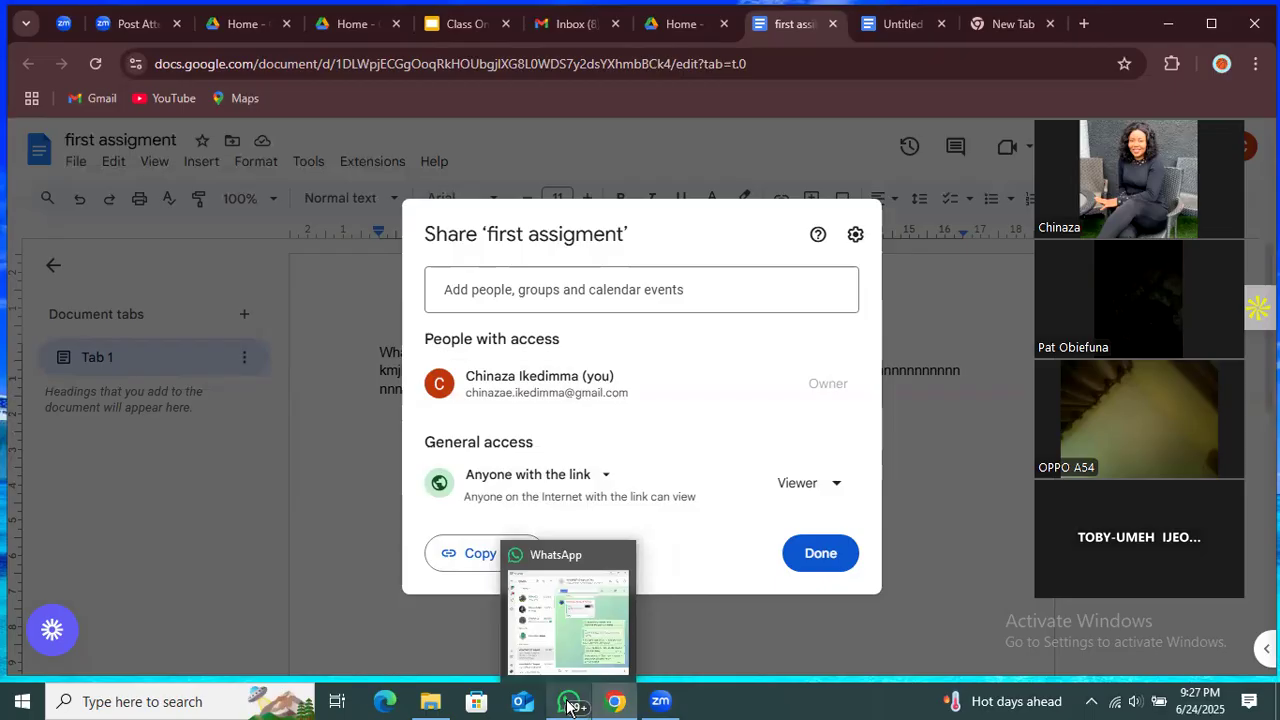
pyautogui.click(570, 703)
# Replace the existing chat search with "jun" and open the June/July25 IT support Class group chat
pyautogui.scroll(-3, 194, 323)
pyautogui.scroll(3, 194, 323)
pyautogui.click(187, 136)
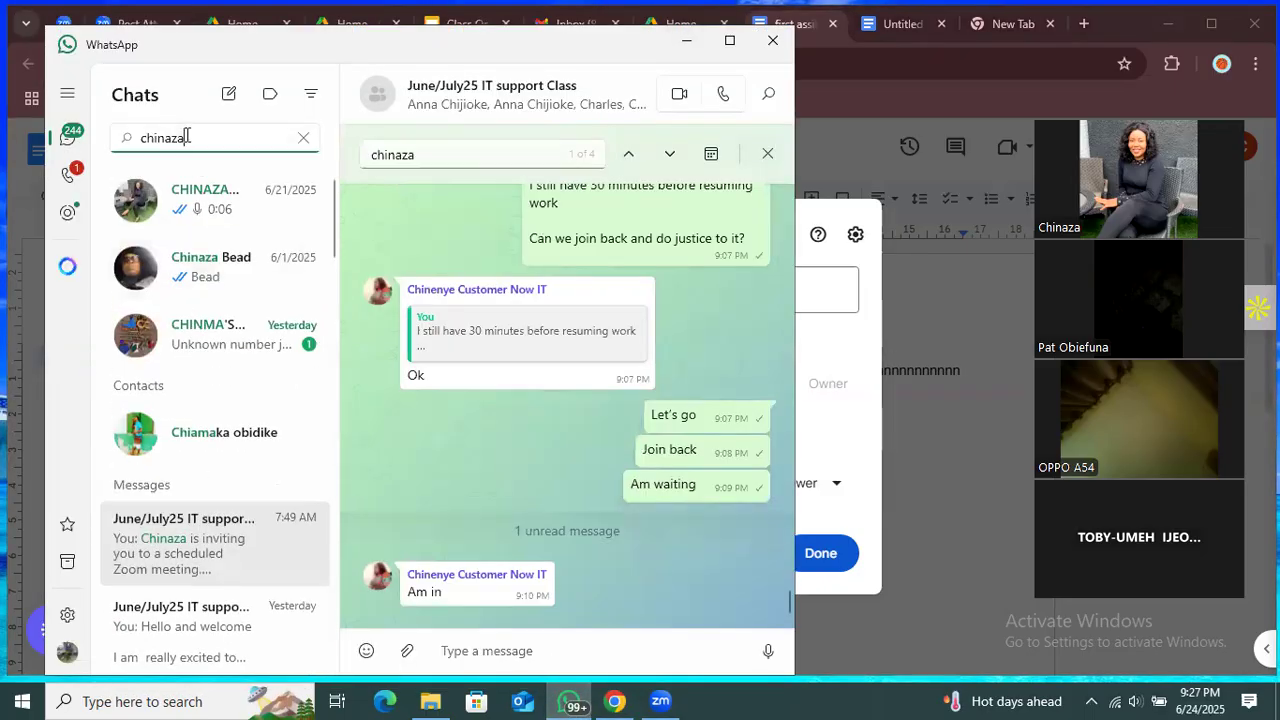
pyautogui.press('BackSpace')
pyautogui.press('BackSpace')
pyautogui.press('BackSpace')
pyautogui.press('BackSpace')
pyautogui.press('BackSpace')
pyautogui.press('BackSpace')
pyautogui.press('BackSpace')
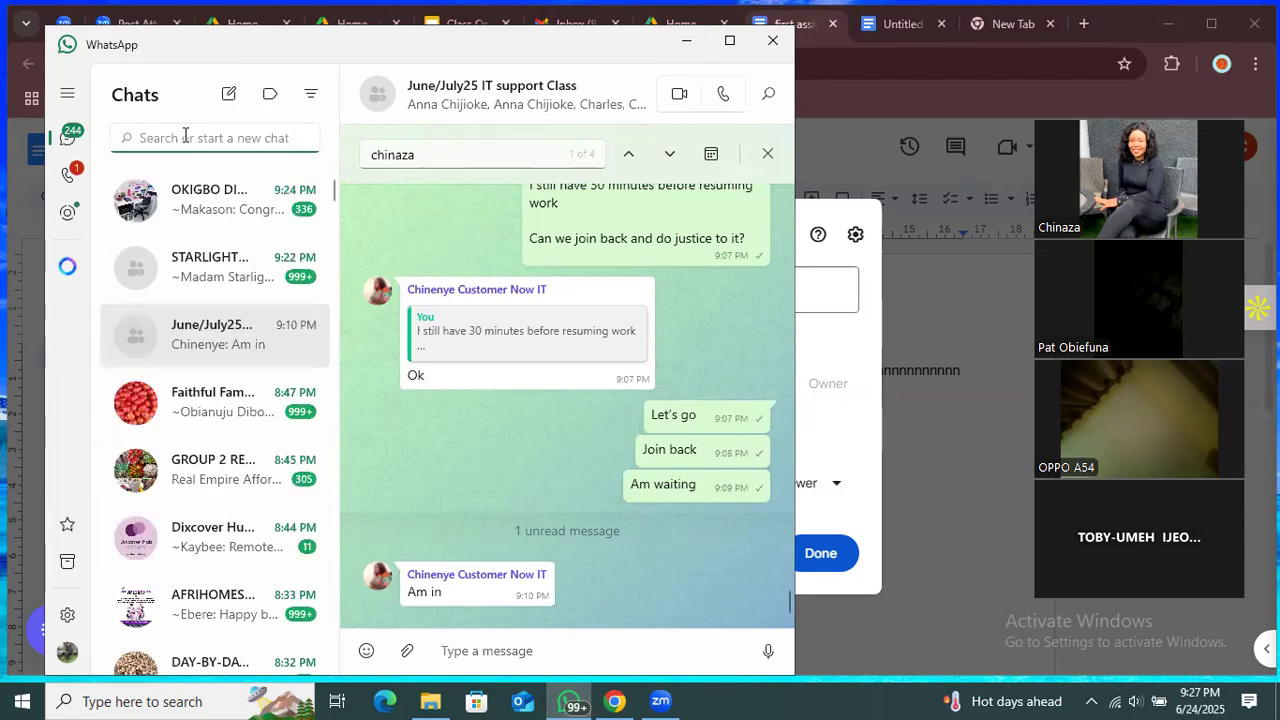
pyautogui.write('ju')
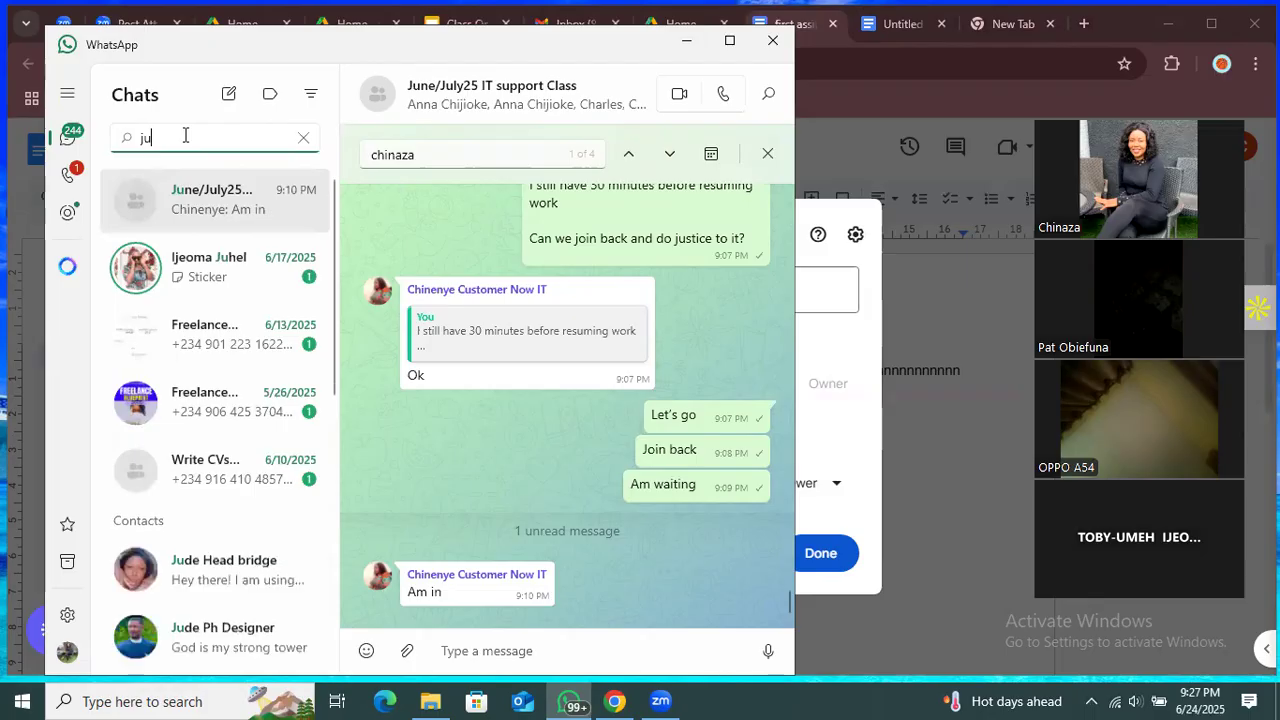
pyautogui.write('n')
pyautogui.click(235, 205)
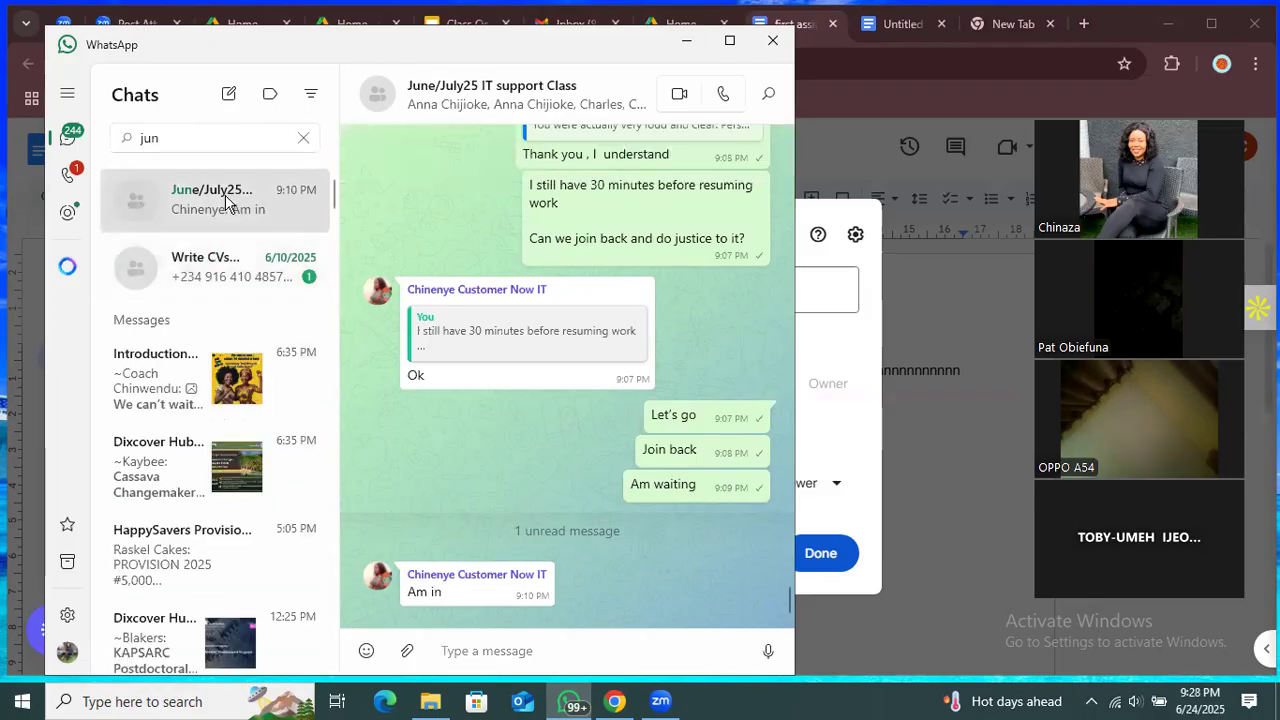
# Paste the copied document link into the group chat's message and send it
pyautogui.rightClick(505, 651)
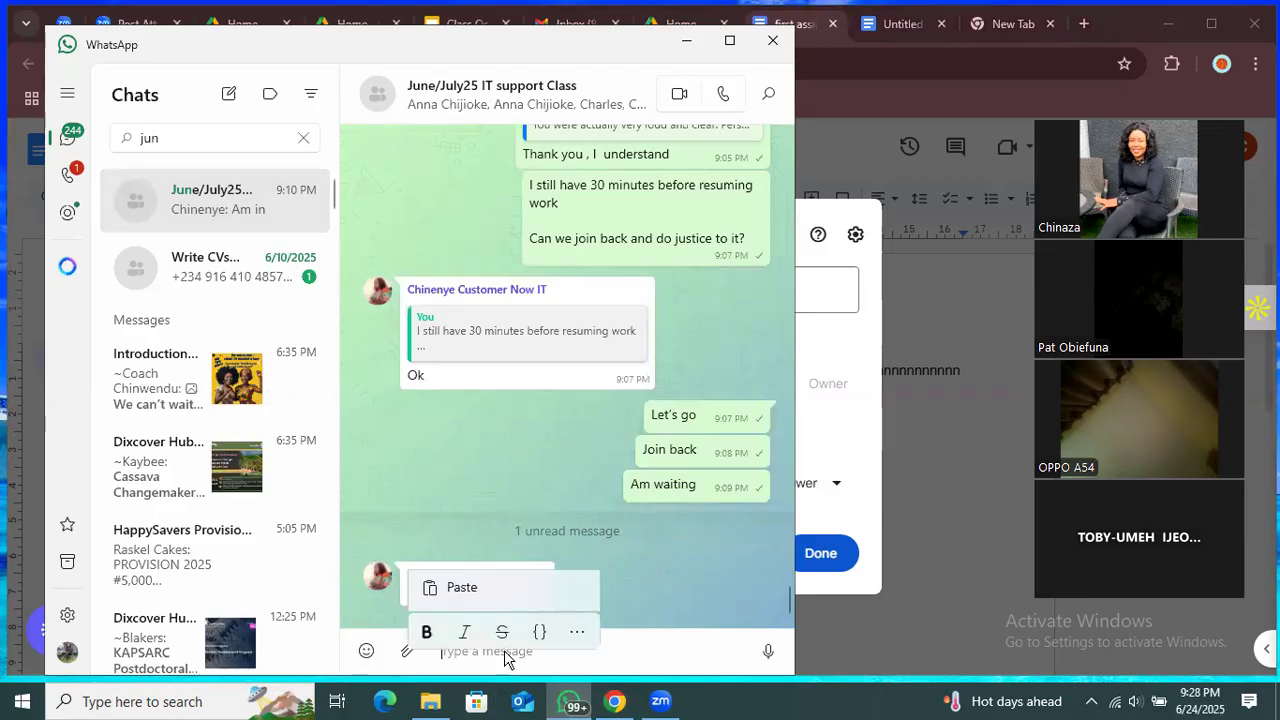
pyautogui.click(476, 588)
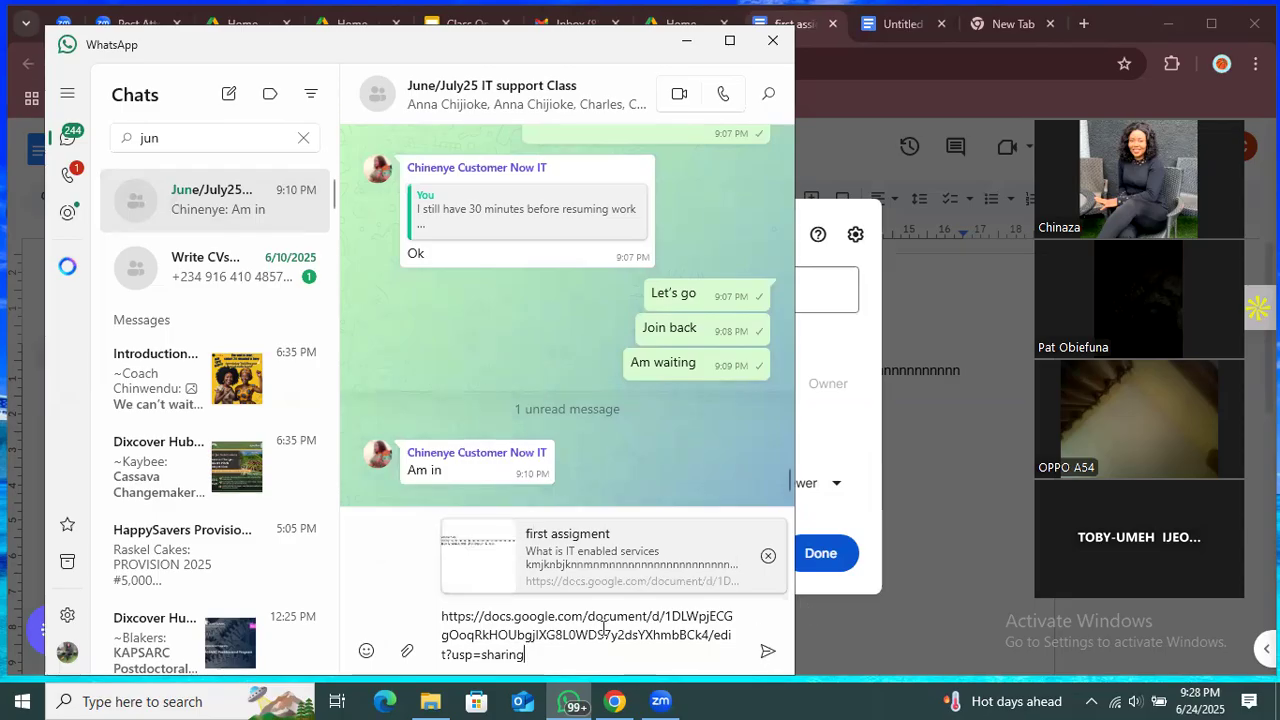
pyautogui.click(768, 653)
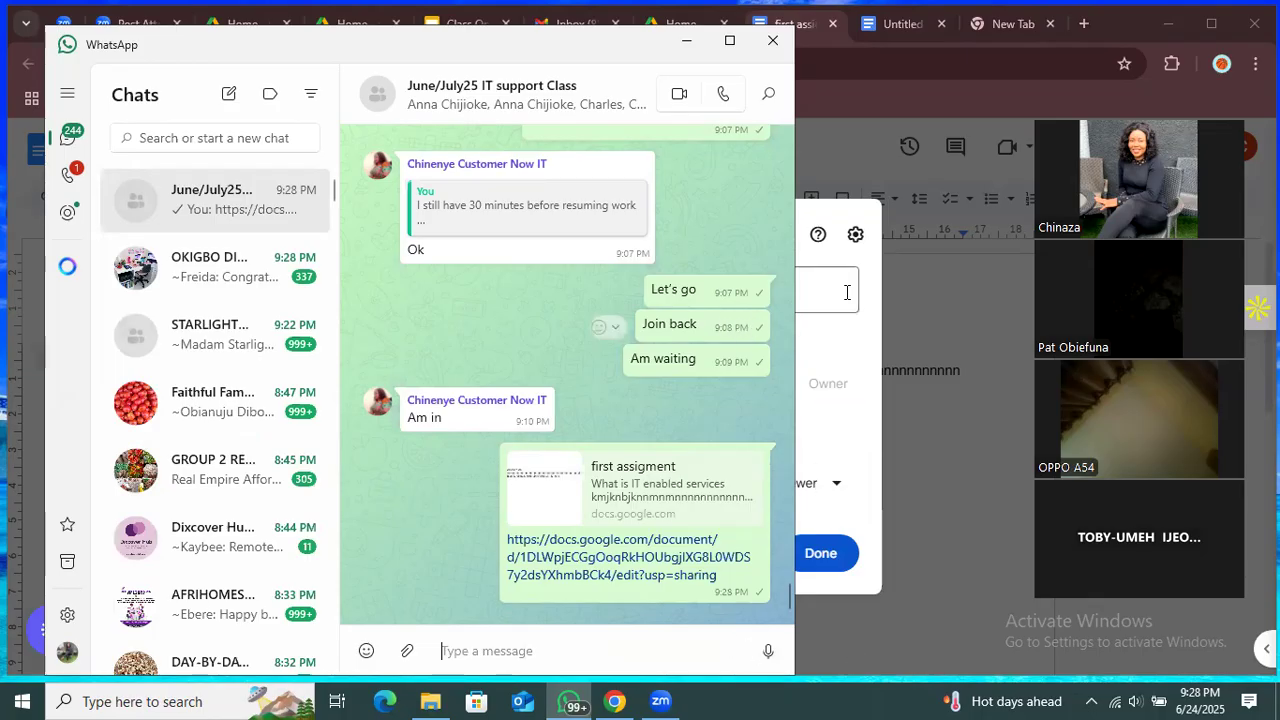
# Return to the Google Drive home page in the browser and show the options for creating or uploading items
pyautogui.click(1004, 328)
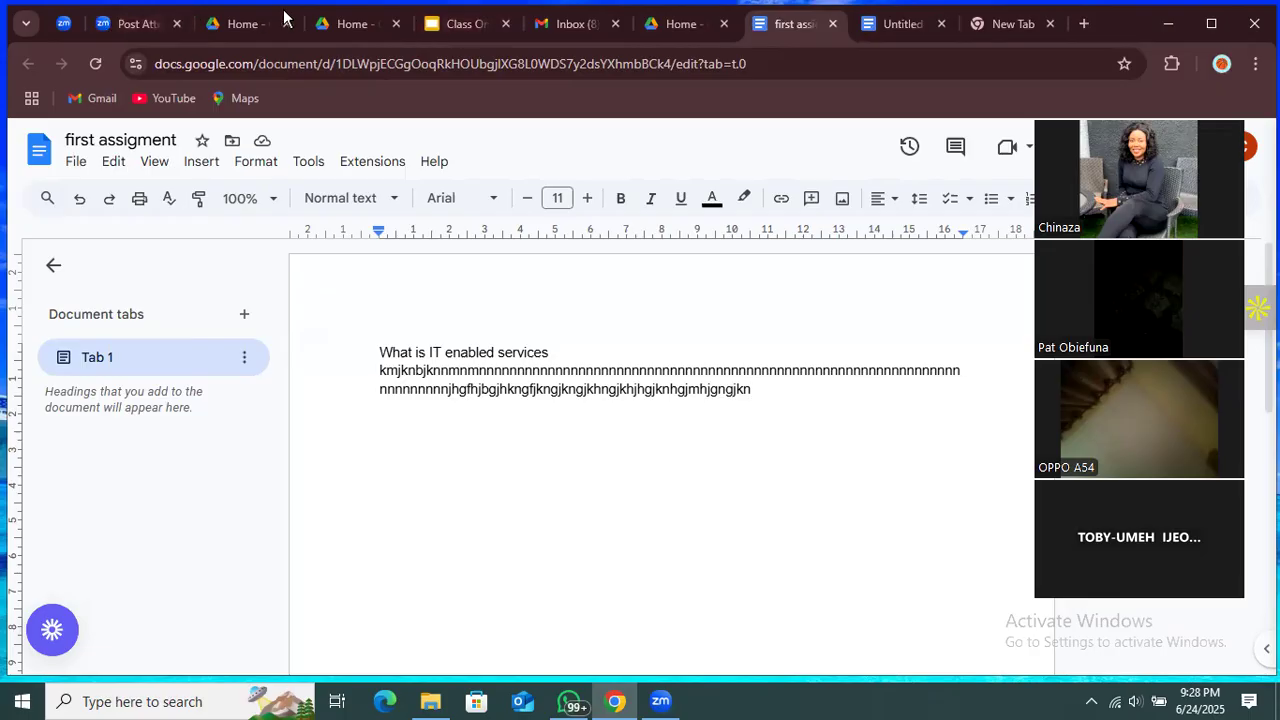
pyautogui.hotkey('ctrl', 'shift', 'Tab')
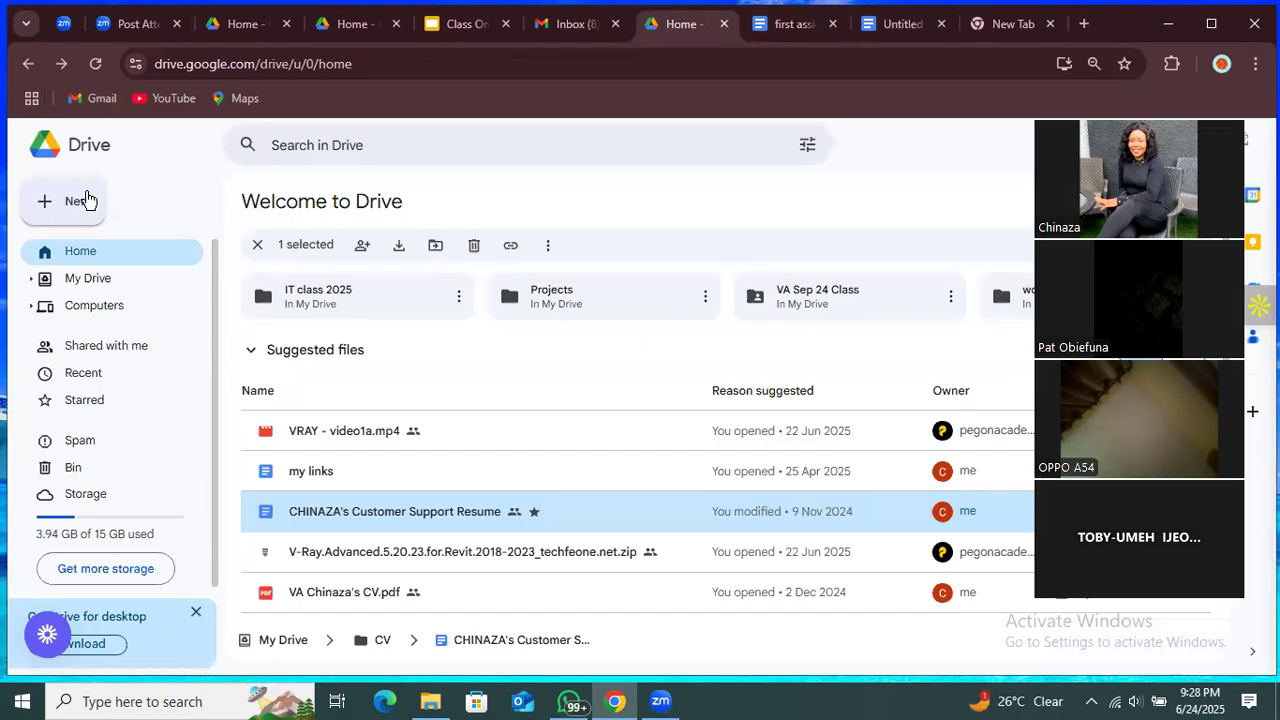
pyautogui.click(82, 201)
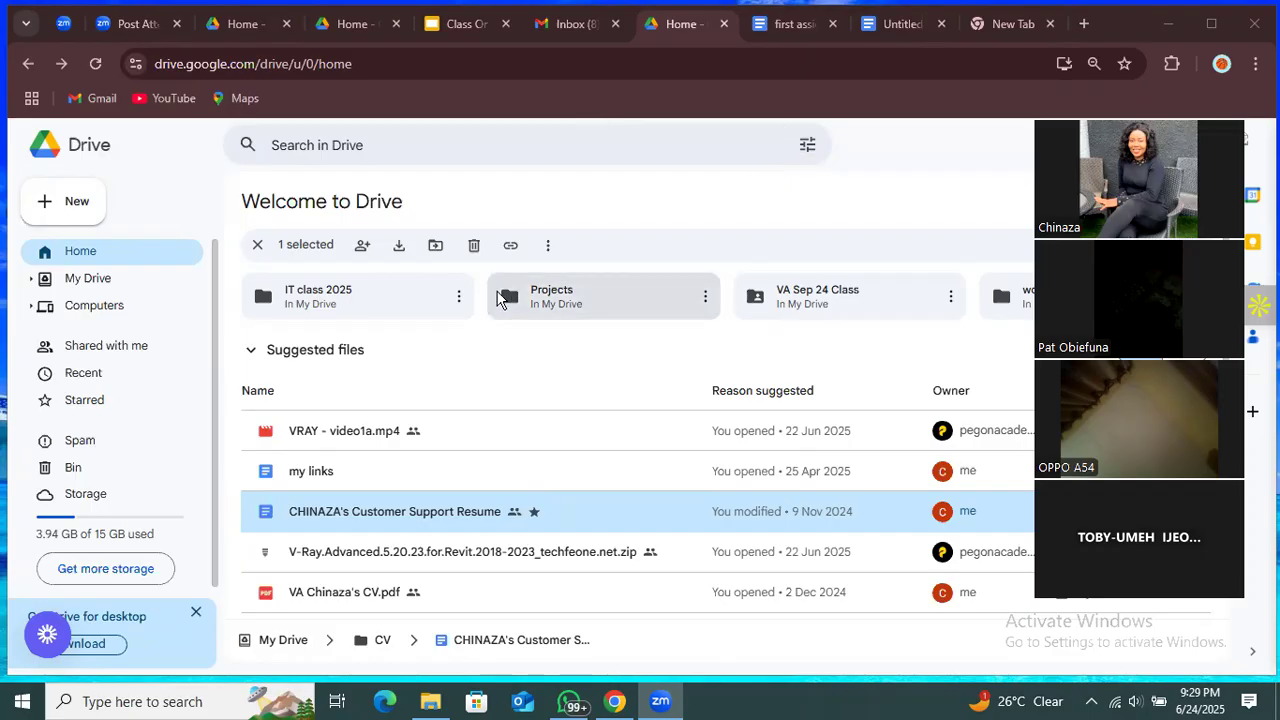
pyautogui.moveTo(515, 300)
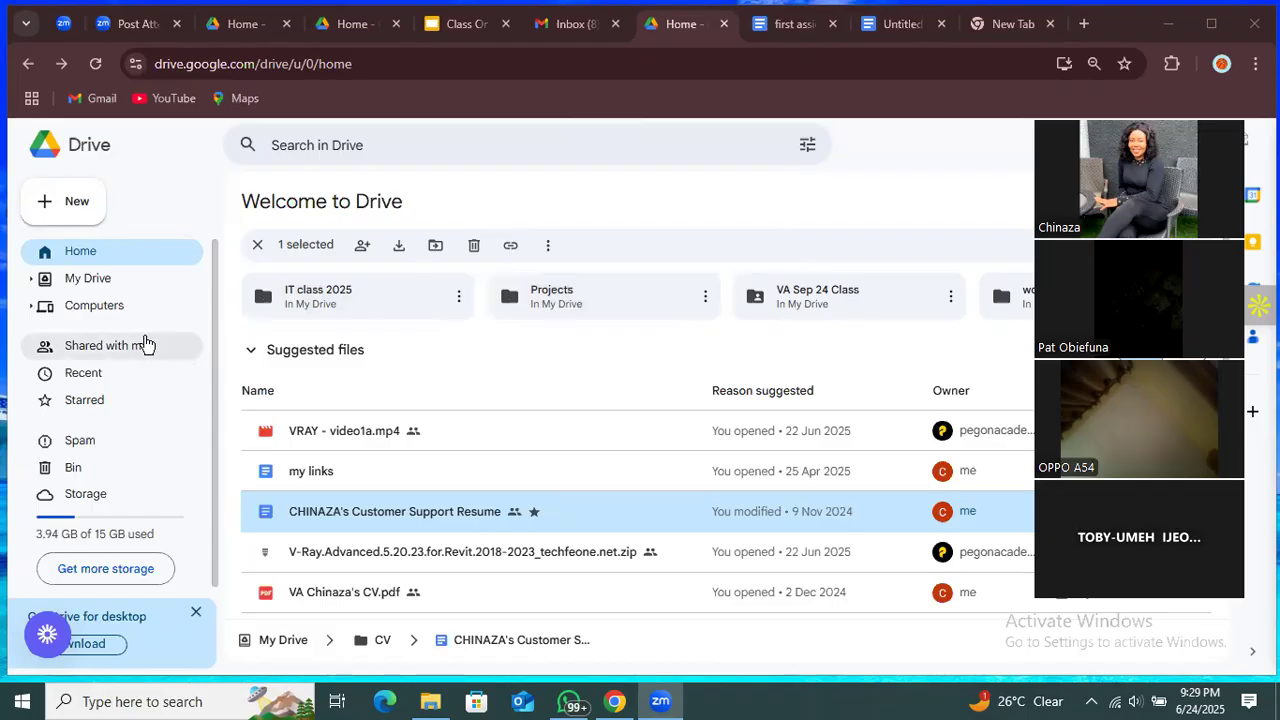
pyautogui.click(80, 208)
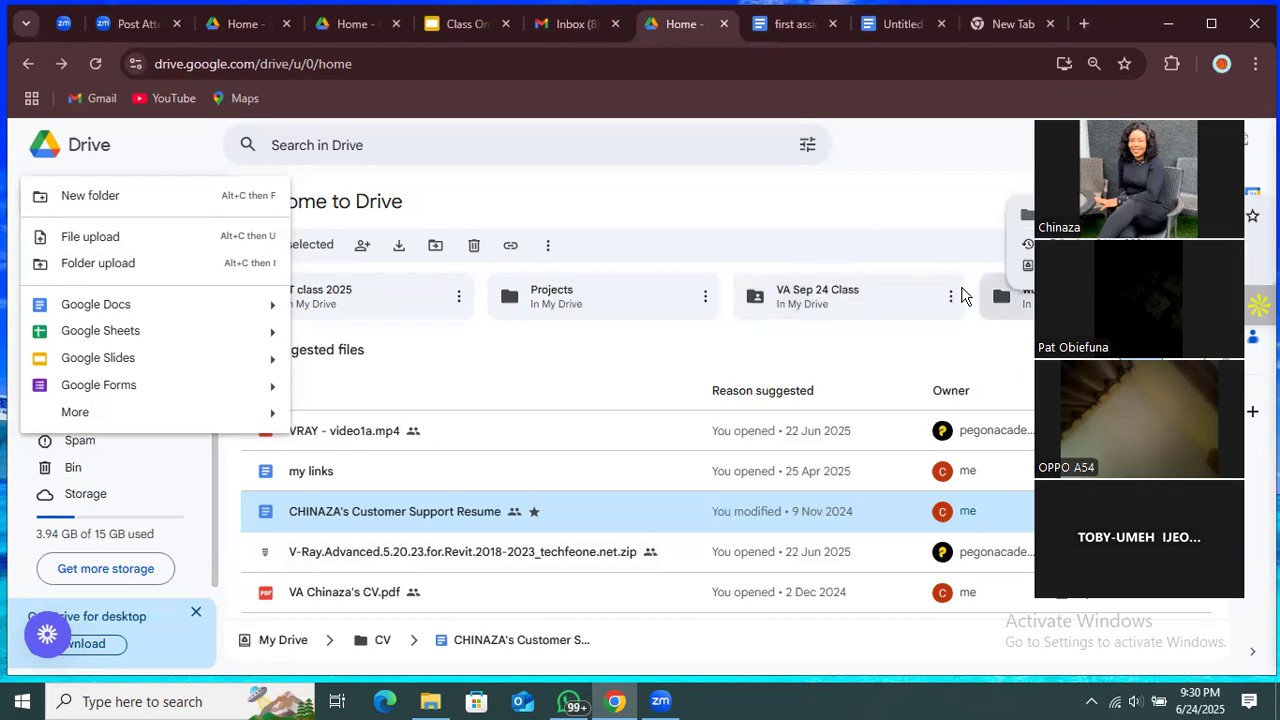
# Share the Projects folder by setting its general access to Anyone with the link
pyautogui.click(949, 300)
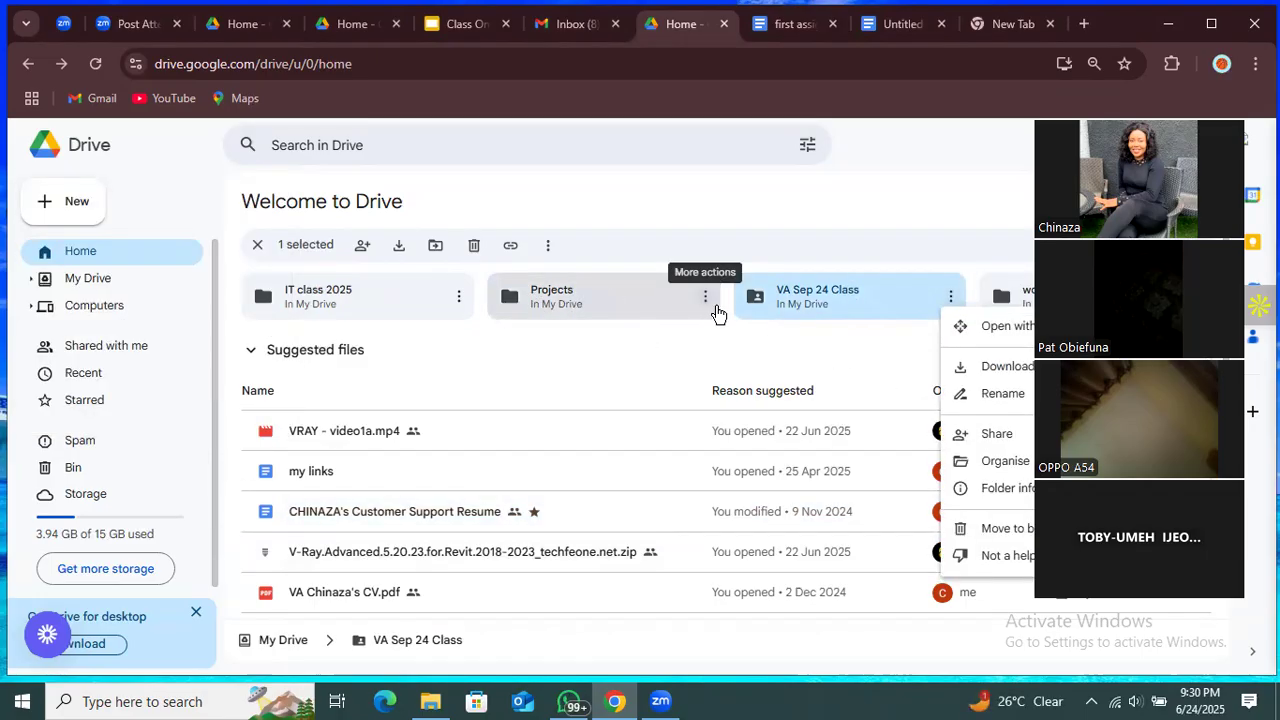
pyautogui.click(705, 302)
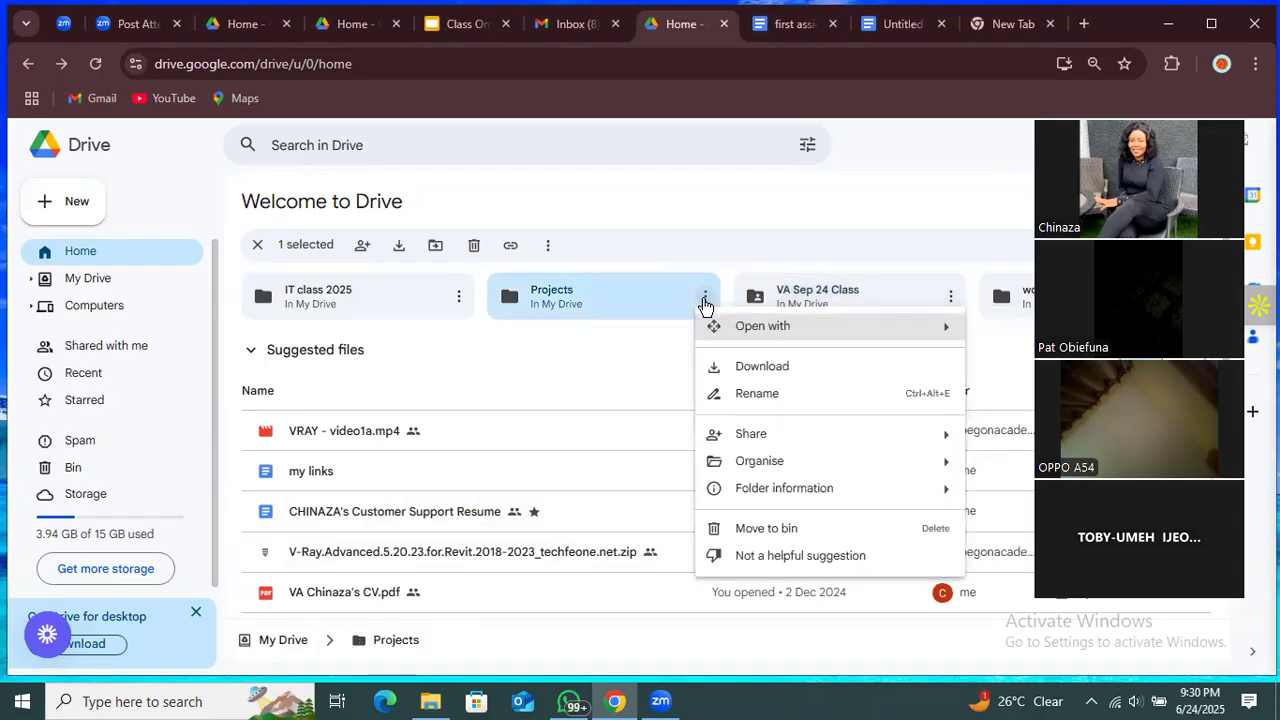
pyautogui.moveTo(735, 435)
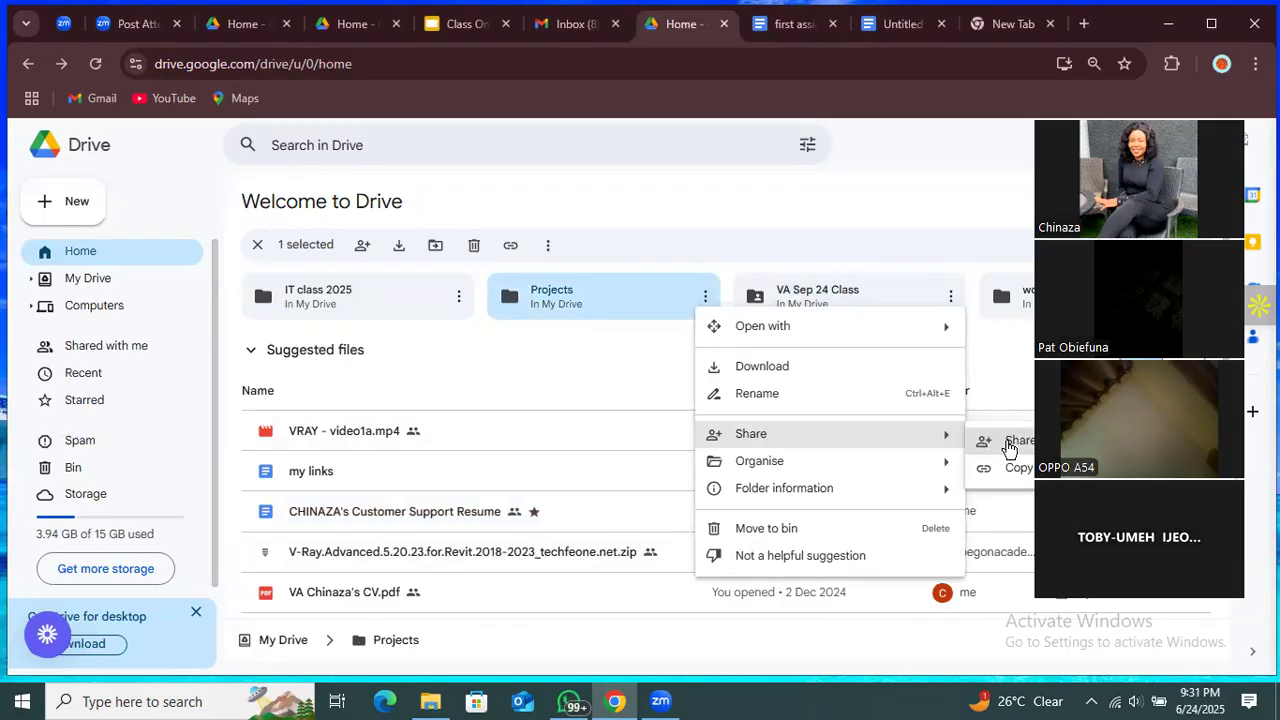
pyautogui.click(1006, 441)
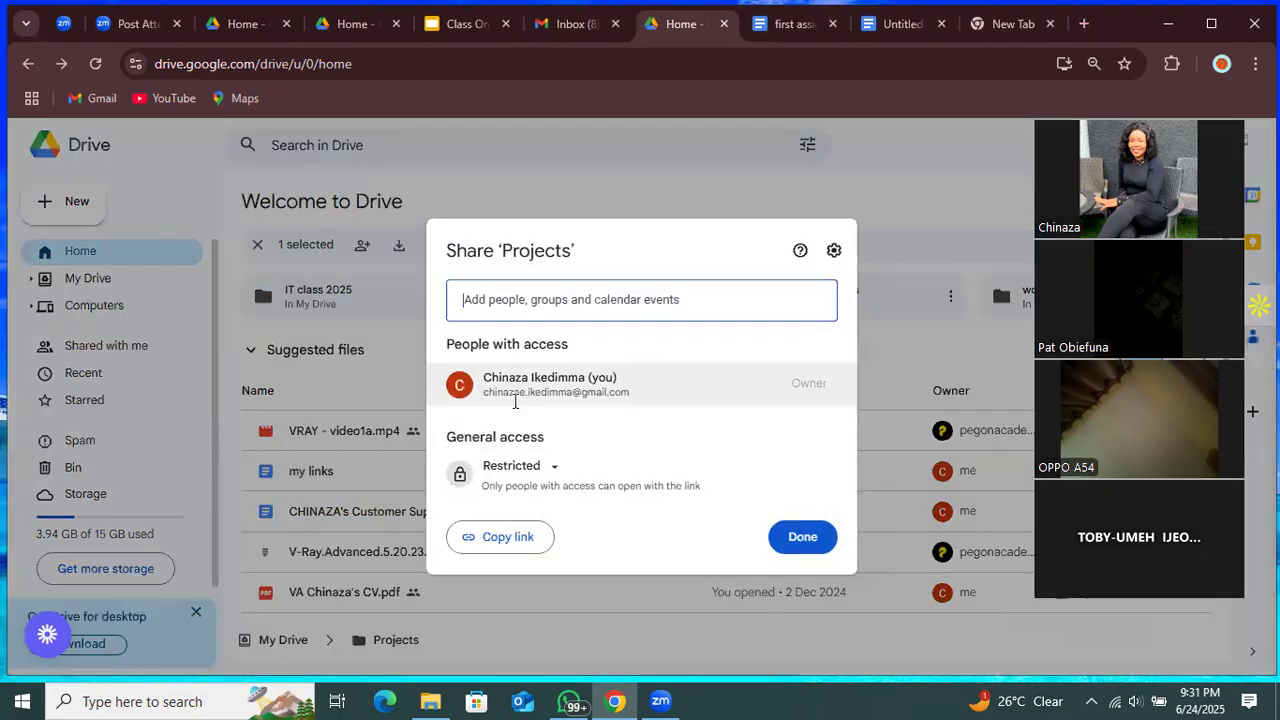
pyautogui.click(553, 474)
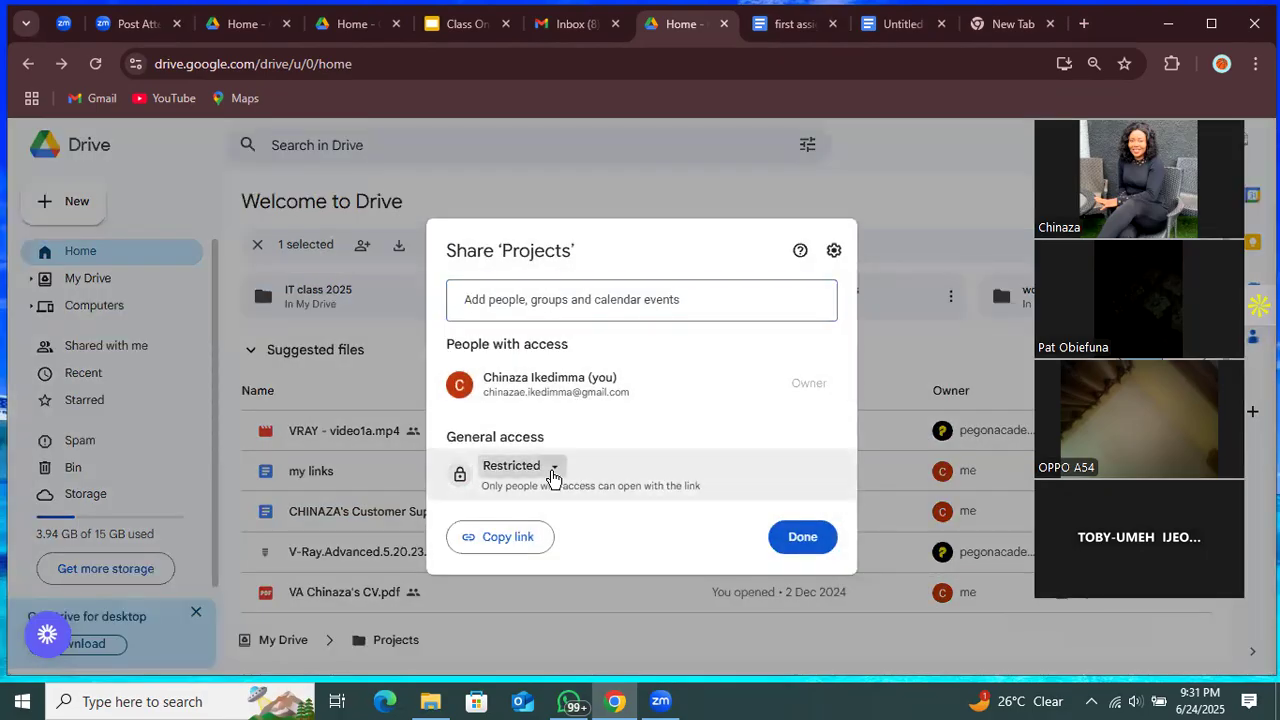
pyautogui.click(523, 541)
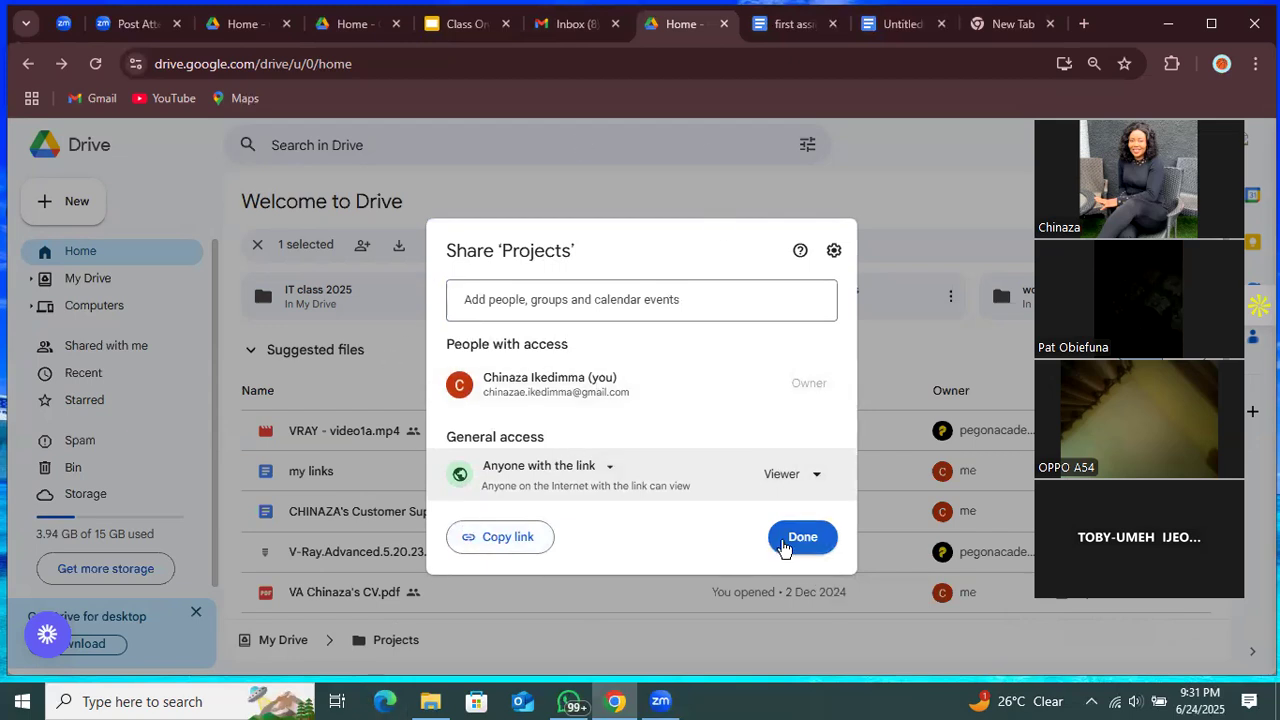
pyautogui.click(785, 544)
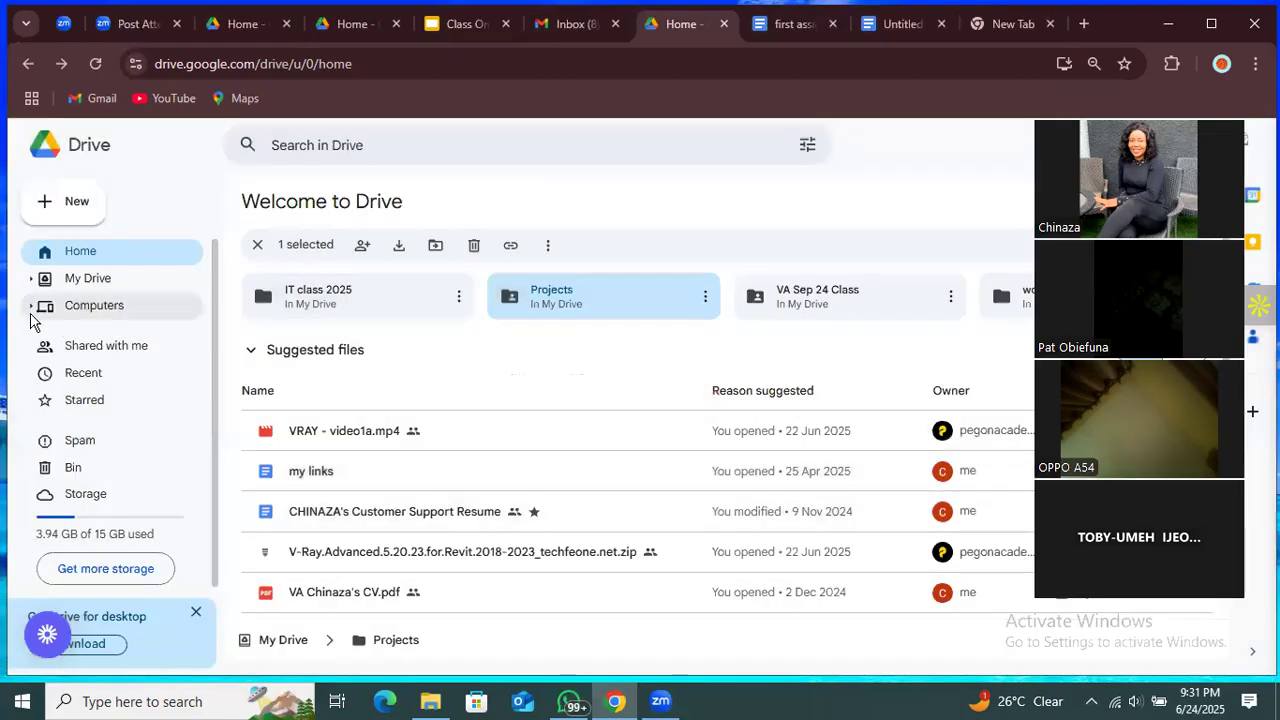
# Start a file upload, look through the files in the Desktop slides folder, and close the file picker
pyautogui.click(74, 214)
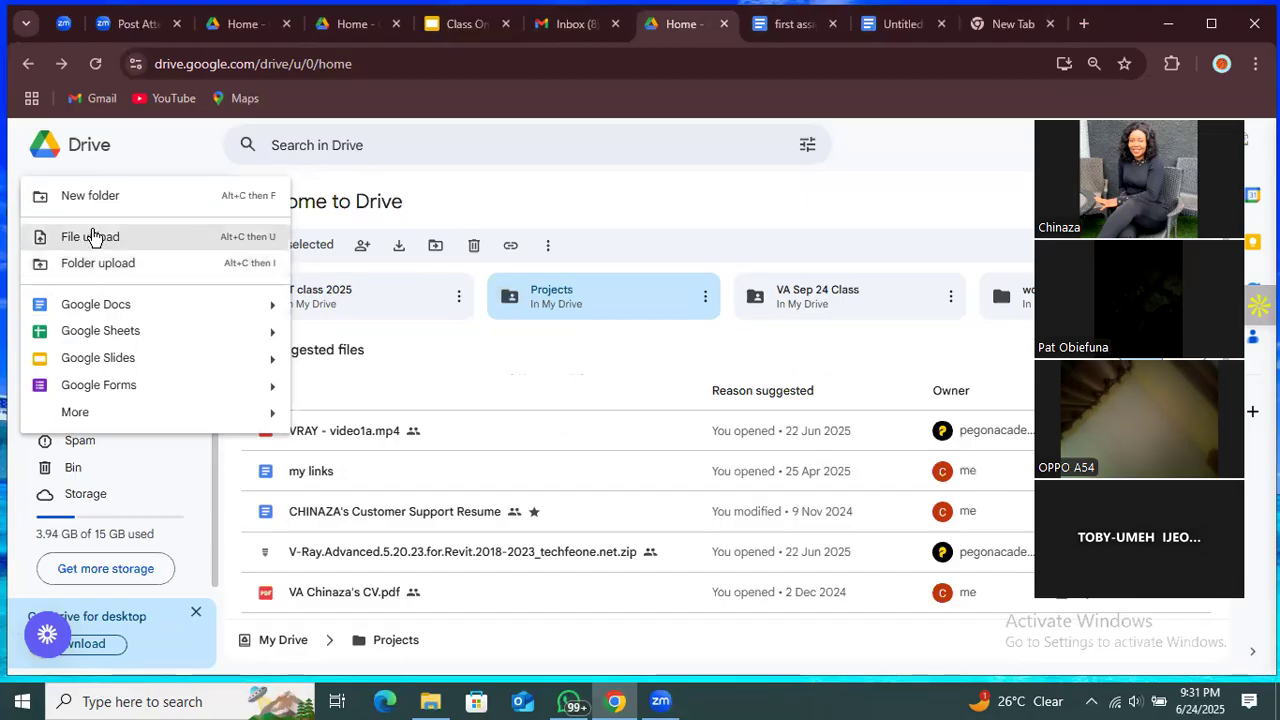
pyautogui.click(92, 236)
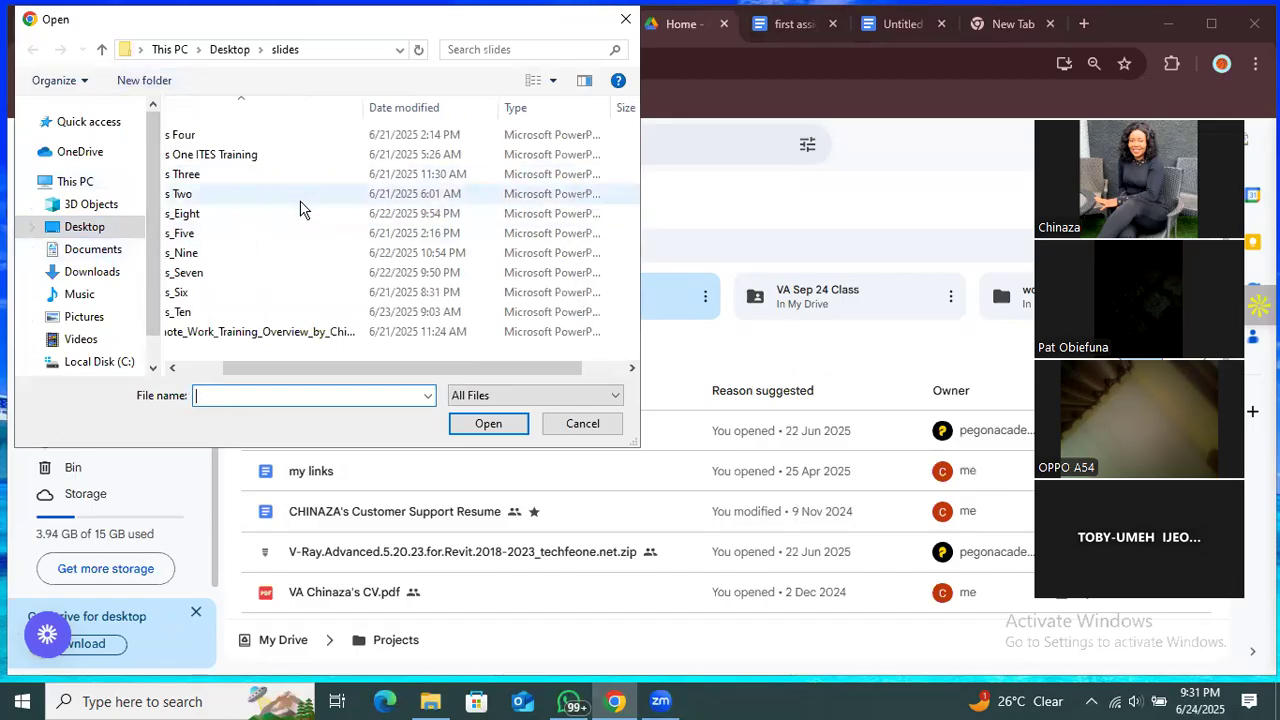
pyautogui.hscroll(3, 350, 210)
pyautogui.hscroll(-3, 351, 211)
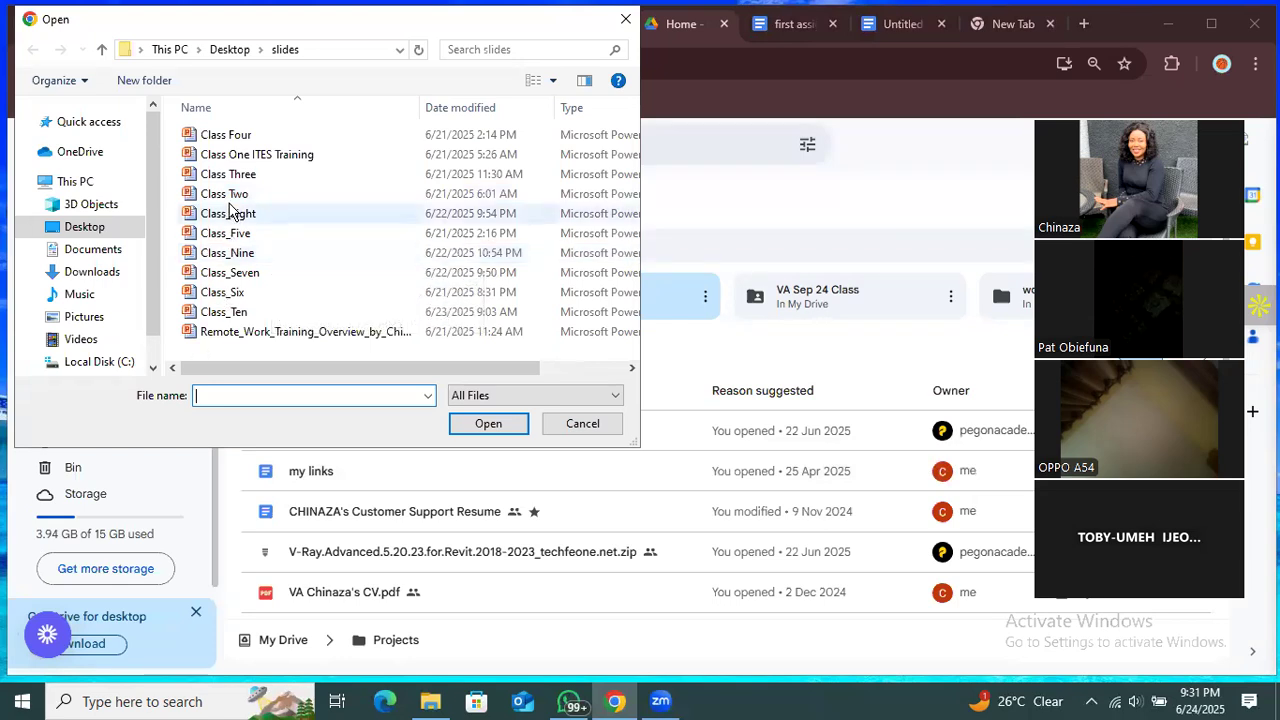
pyautogui.hscroll(3, 285, 205)
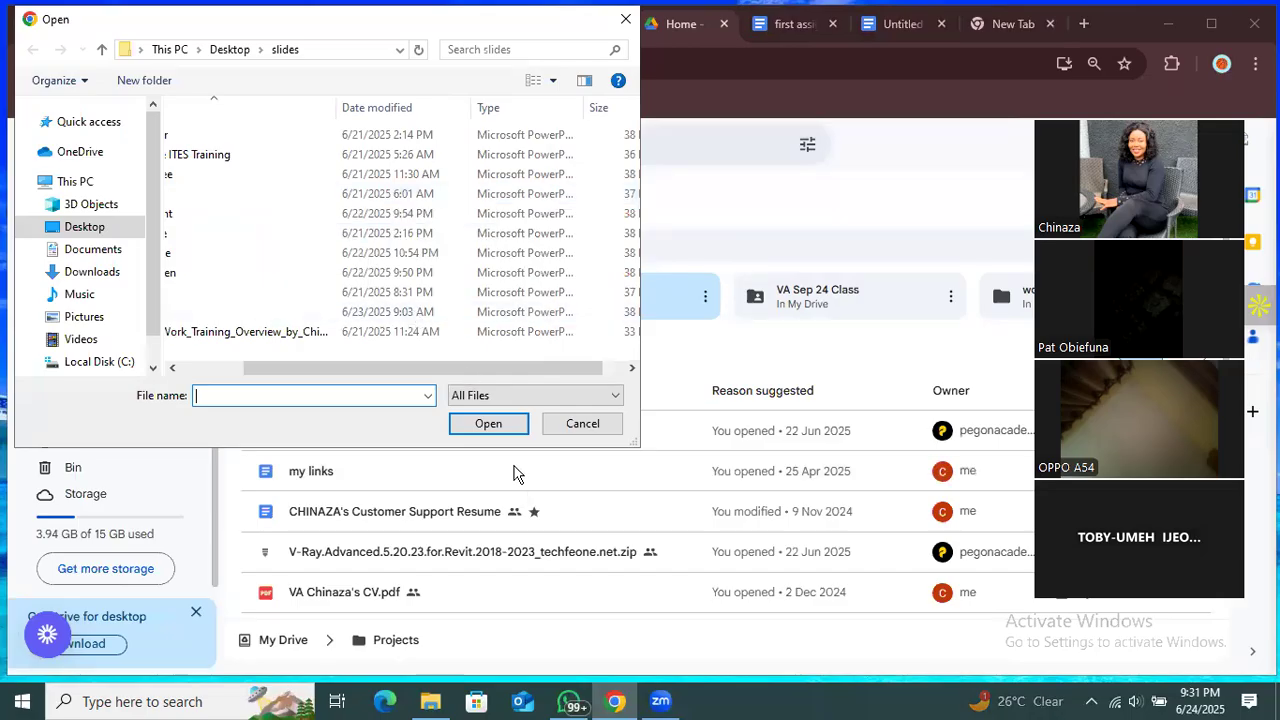
pyautogui.click(487, 422)
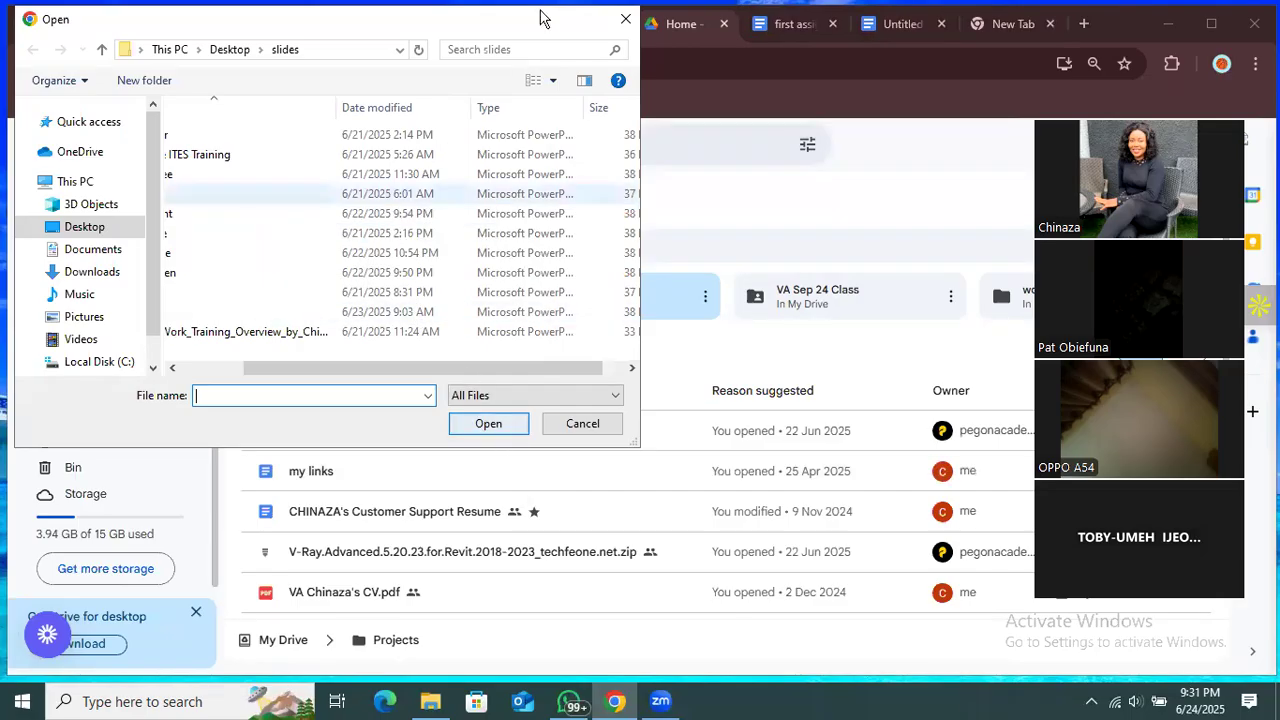
pyautogui.click(625, 19)
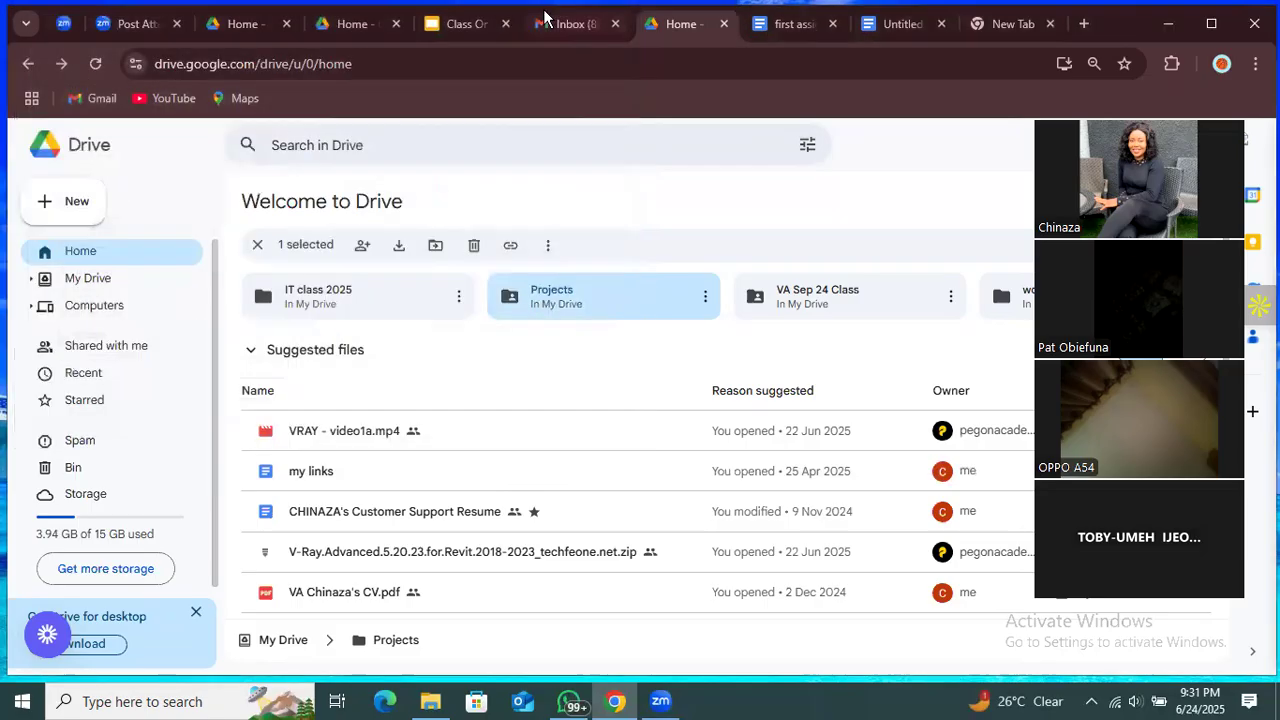
# Start a folder upload, look at the folder selection dialog, and cancel it
pyautogui.click(74, 200)
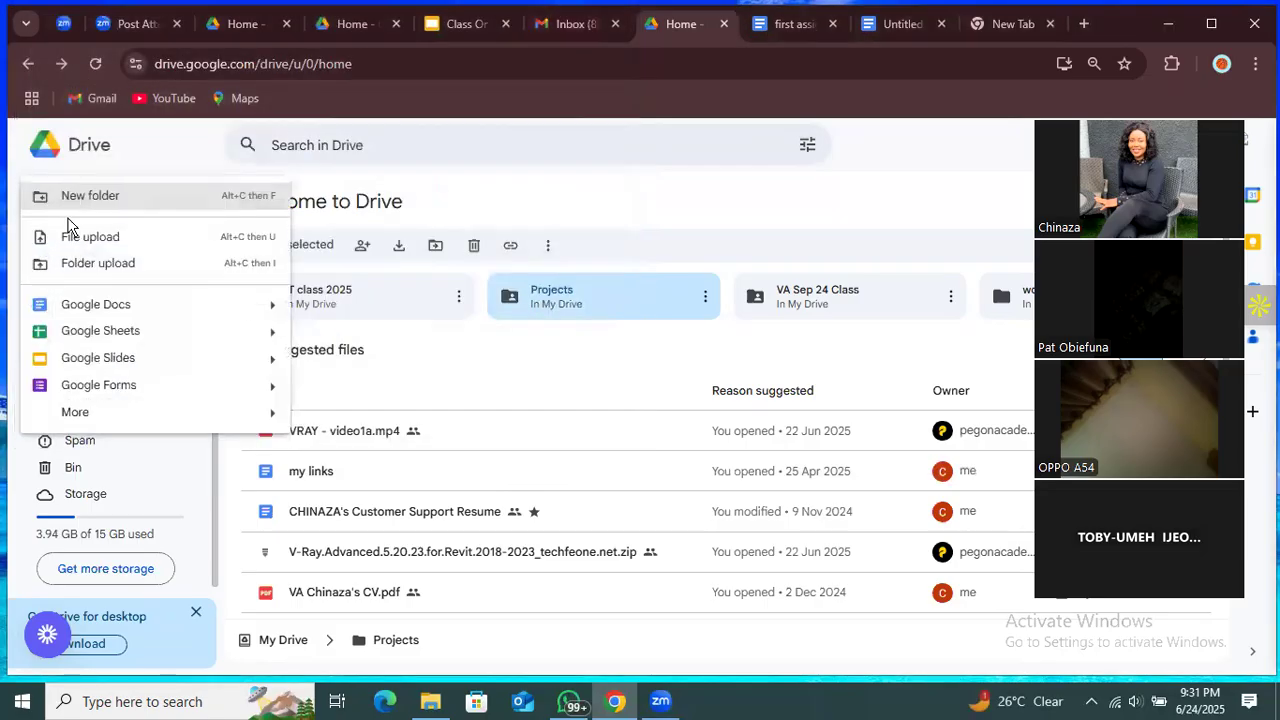
pyautogui.click(97, 266)
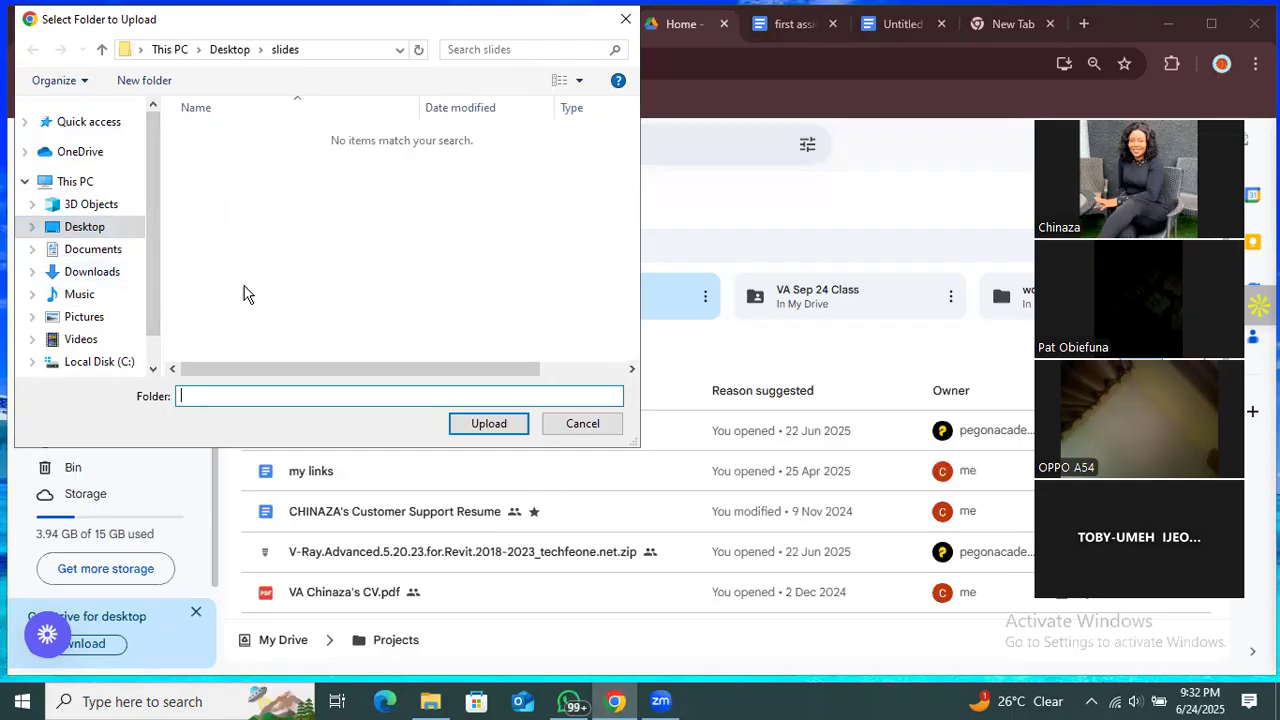
pyautogui.hscroll(3, 423, 318)
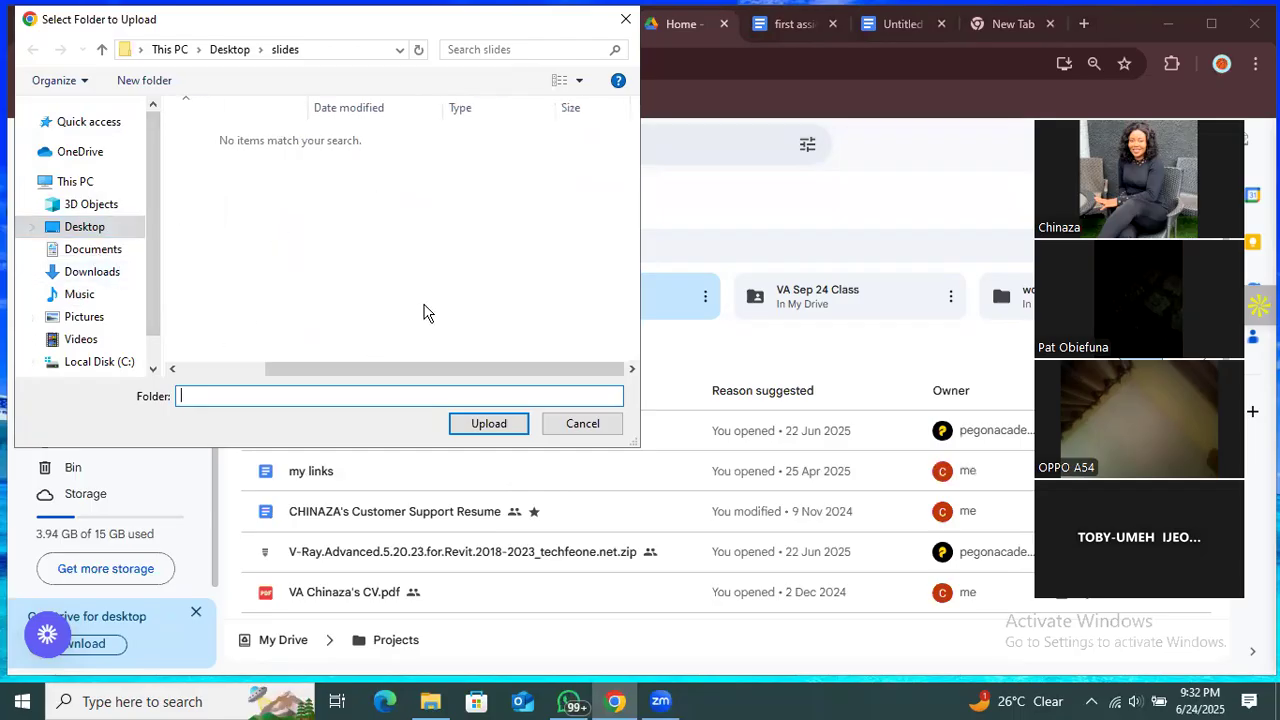
pyautogui.hscroll(-3, 423, 313)
pyautogui.scroll(-1, 337, 543)
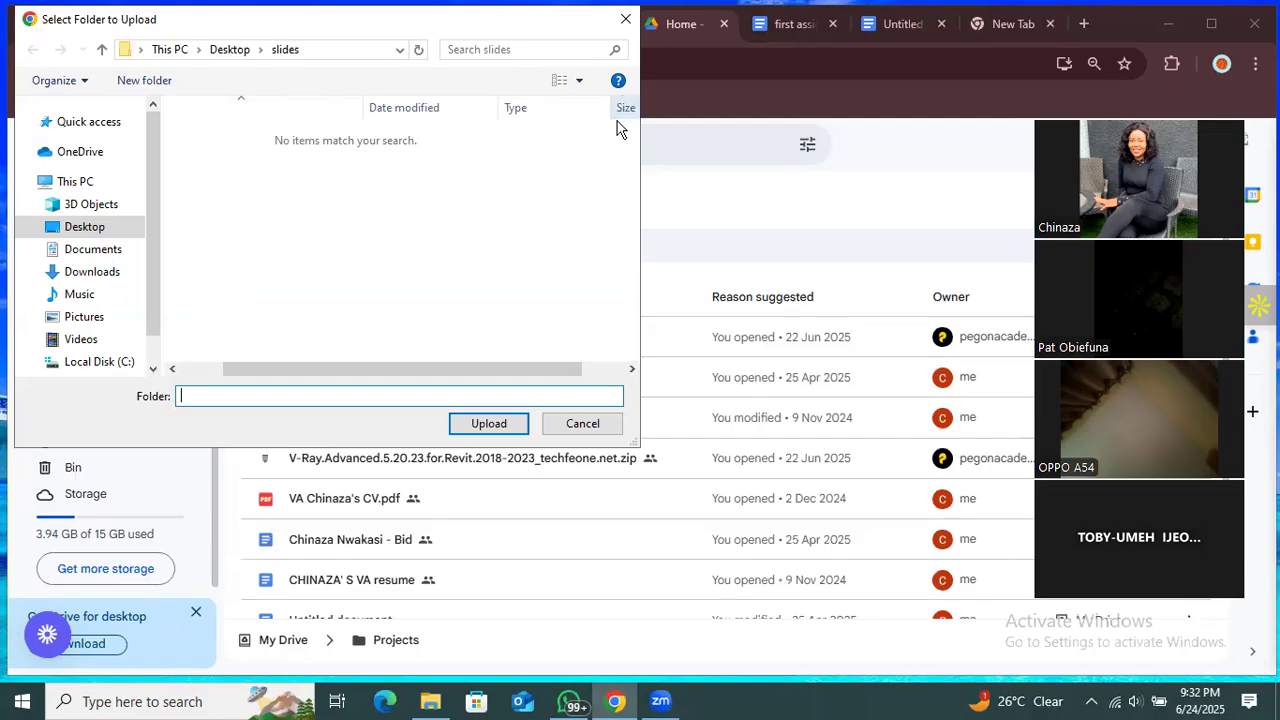
pyautogui.click(614, 427)
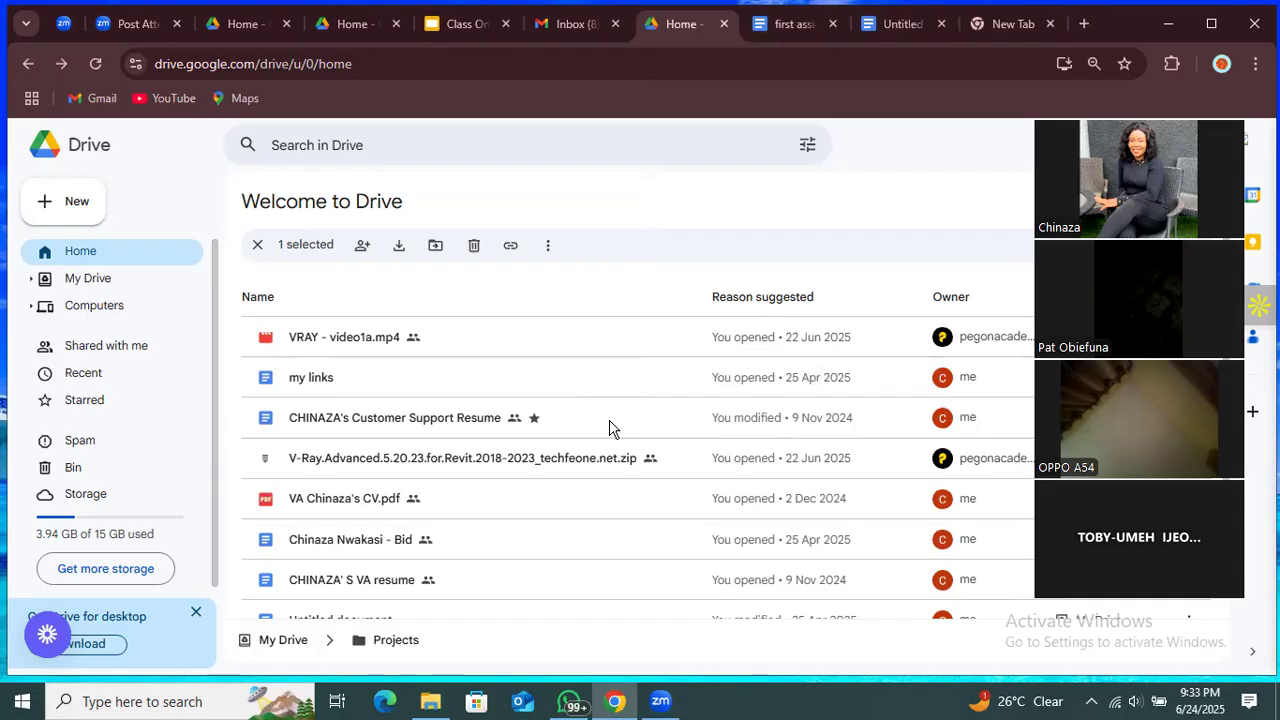
pyautogui.click(55, 200)
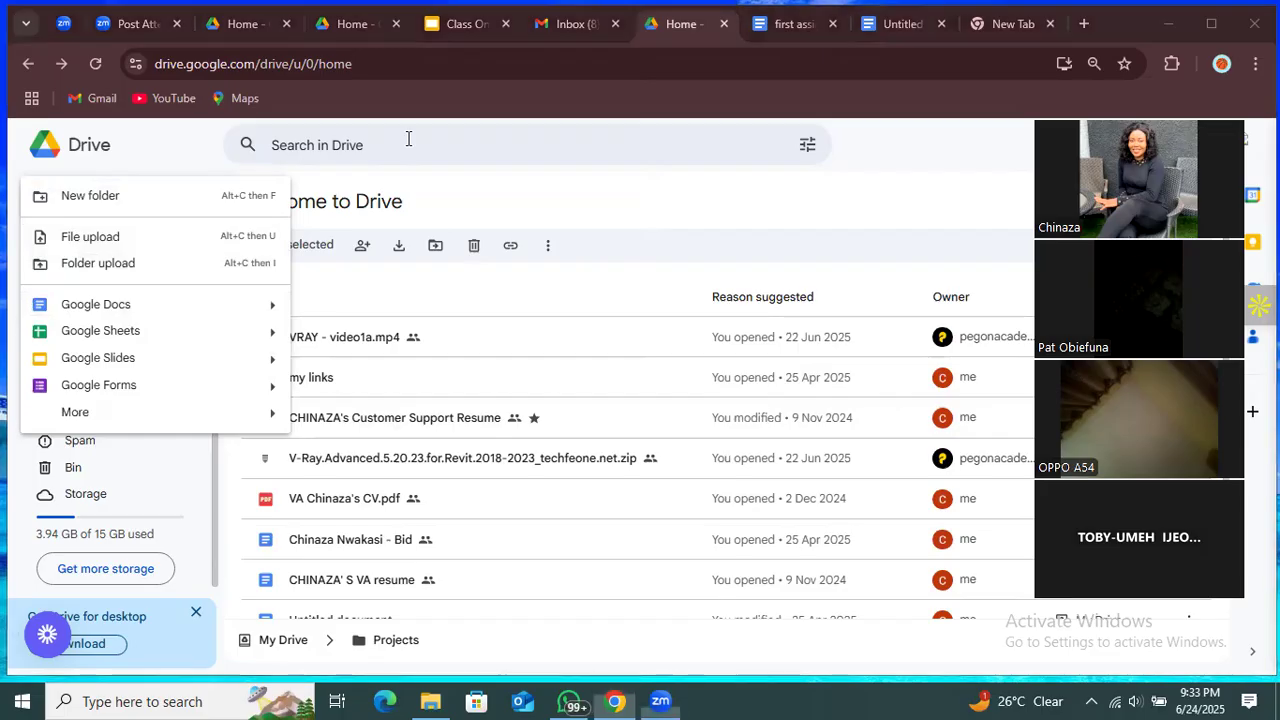
pyautogui.press('Escape')
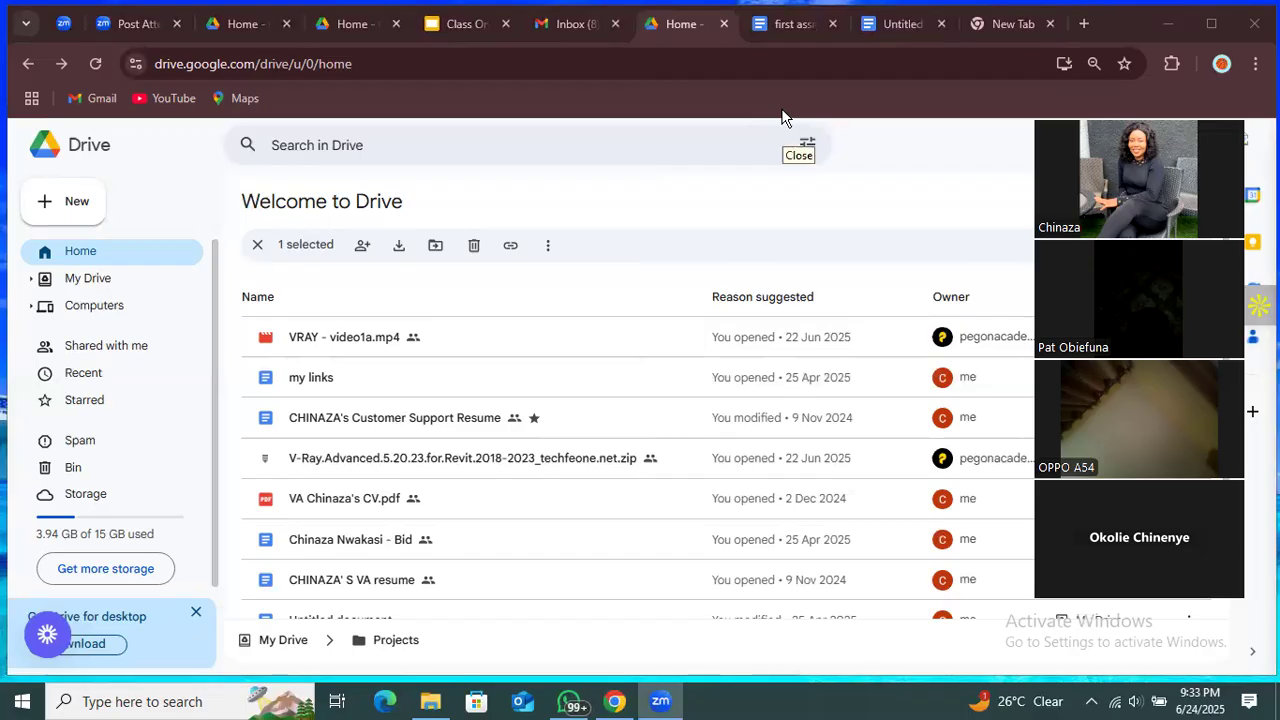
pyautogui.click(881, 180)
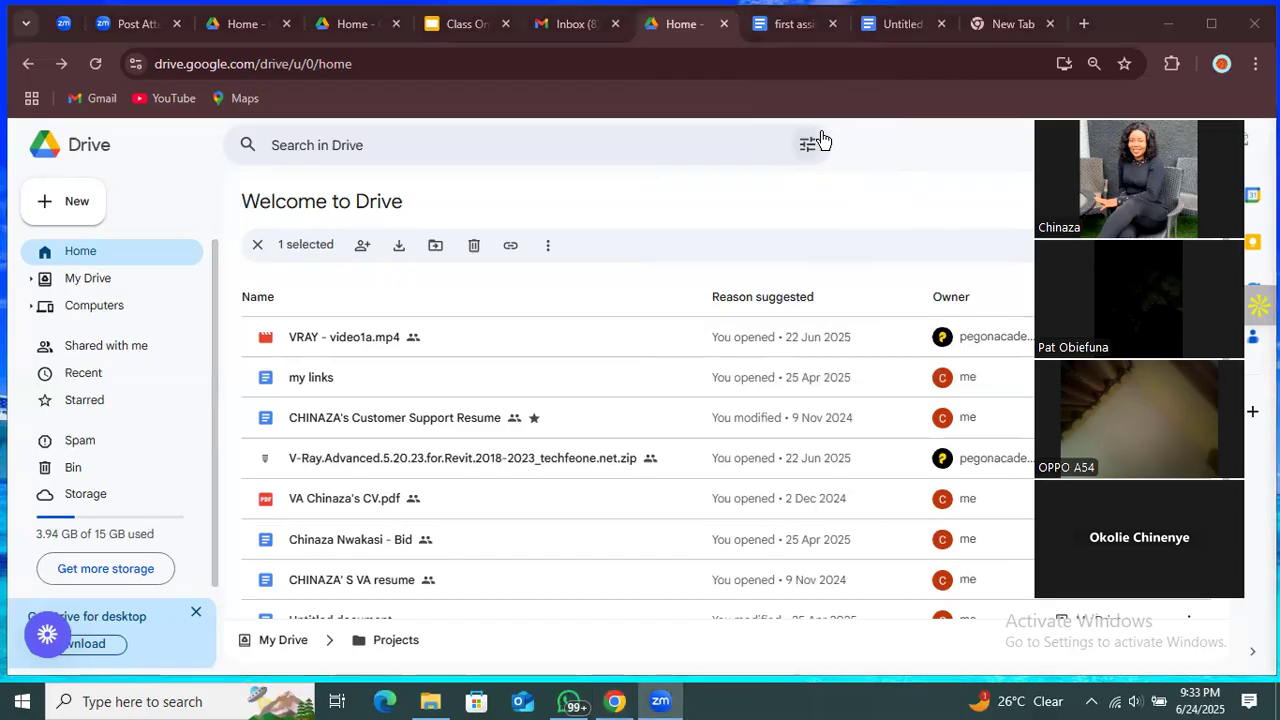
# Create a blank Google Sheets spreadsheet and select several cells in the grid, ending with the range D6:D7
pyautogui.click(74, 212)
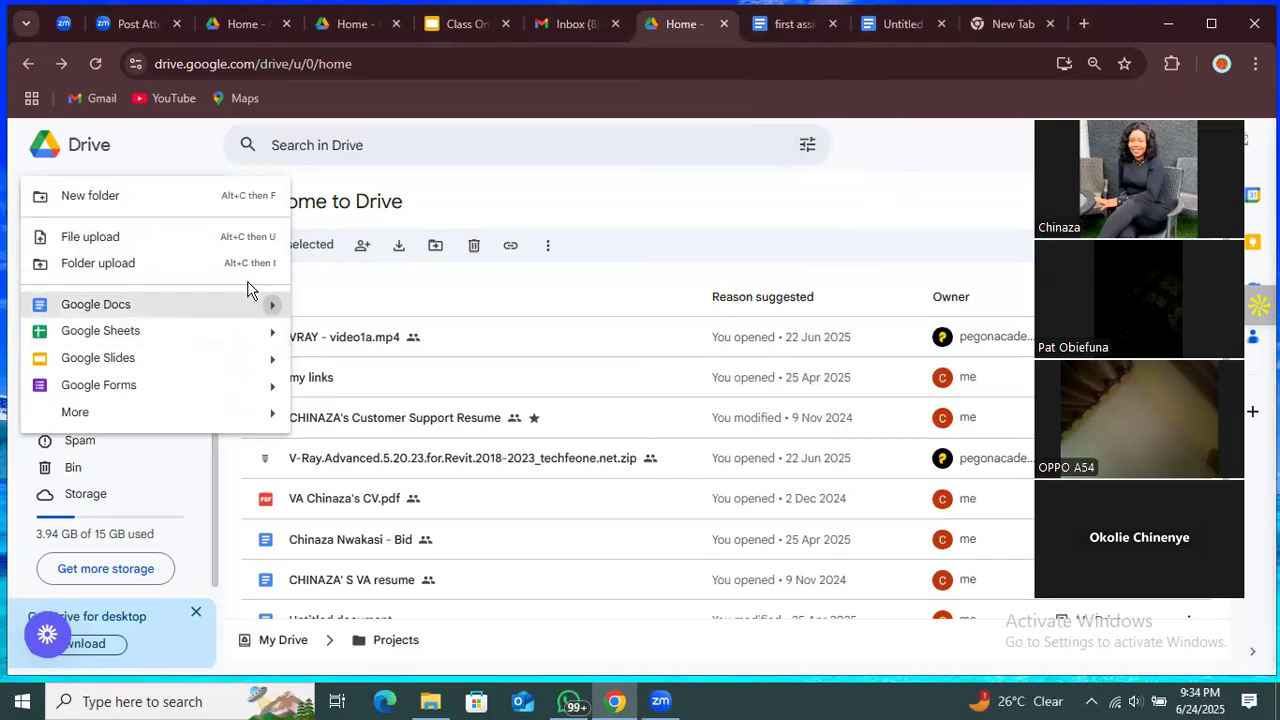
pyautogui.click(264, 334)
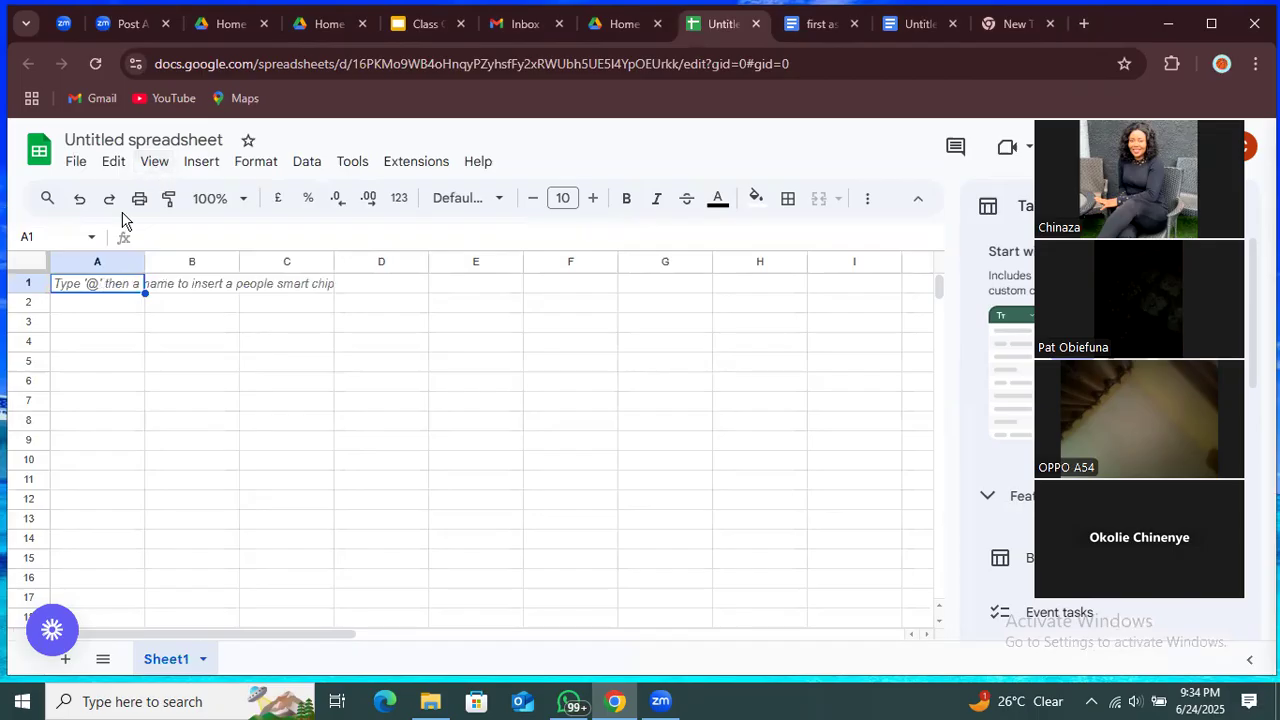
pyautogui.click(121, 309)
pyautogui.click(194, 306)
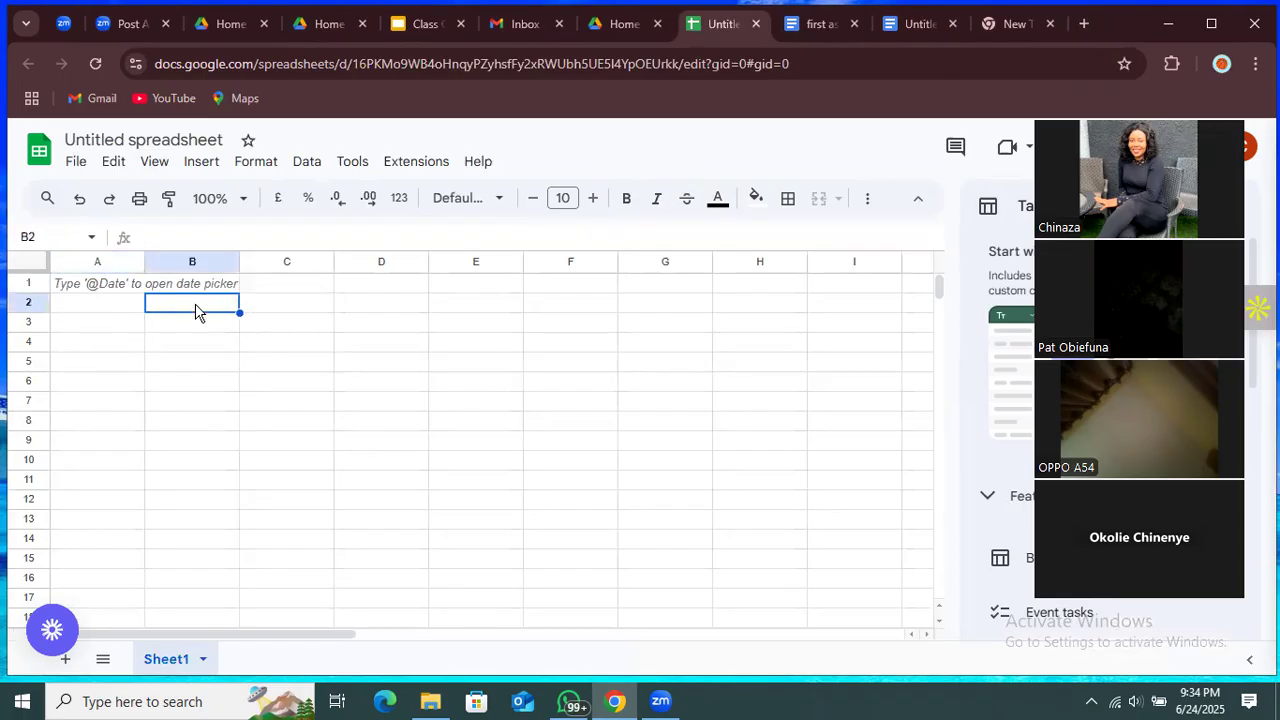
pyautogui.click(388, 295)
pyautogui.click(476, 303)
pyautogui.click(640, 381)
pyautogui.click(476, 400)
pyautogui.moveTo(381, 381); pyautogui.dragTo(381, 400)
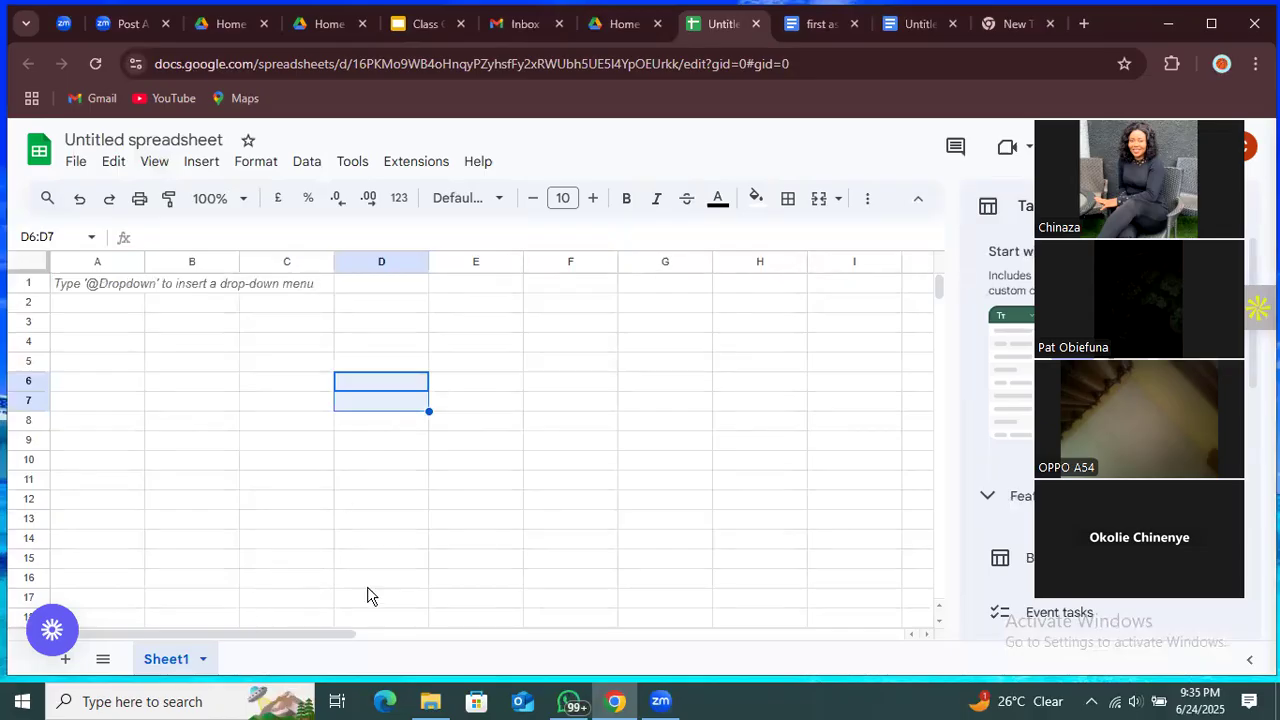
pyautogui.moveTo(56, 628)
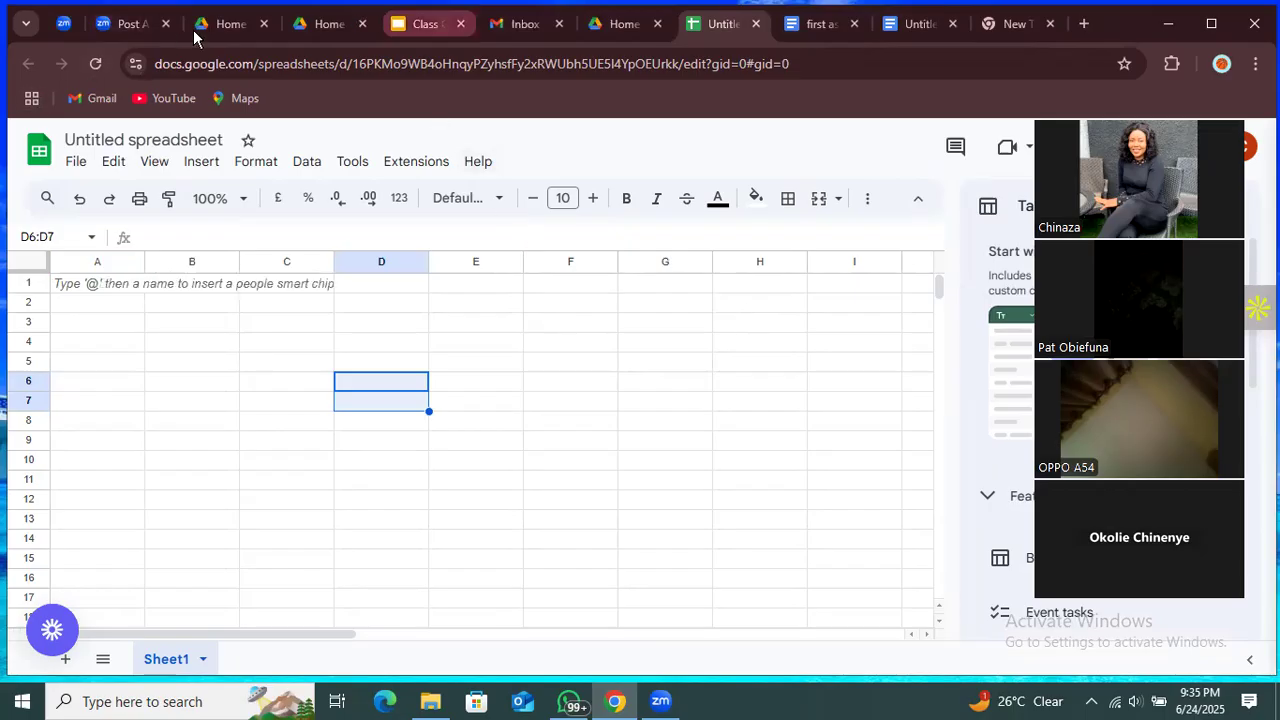
# Return to the Google Drive home page and create a blank Google Slides presentation
pyautogui.click(620, 24)
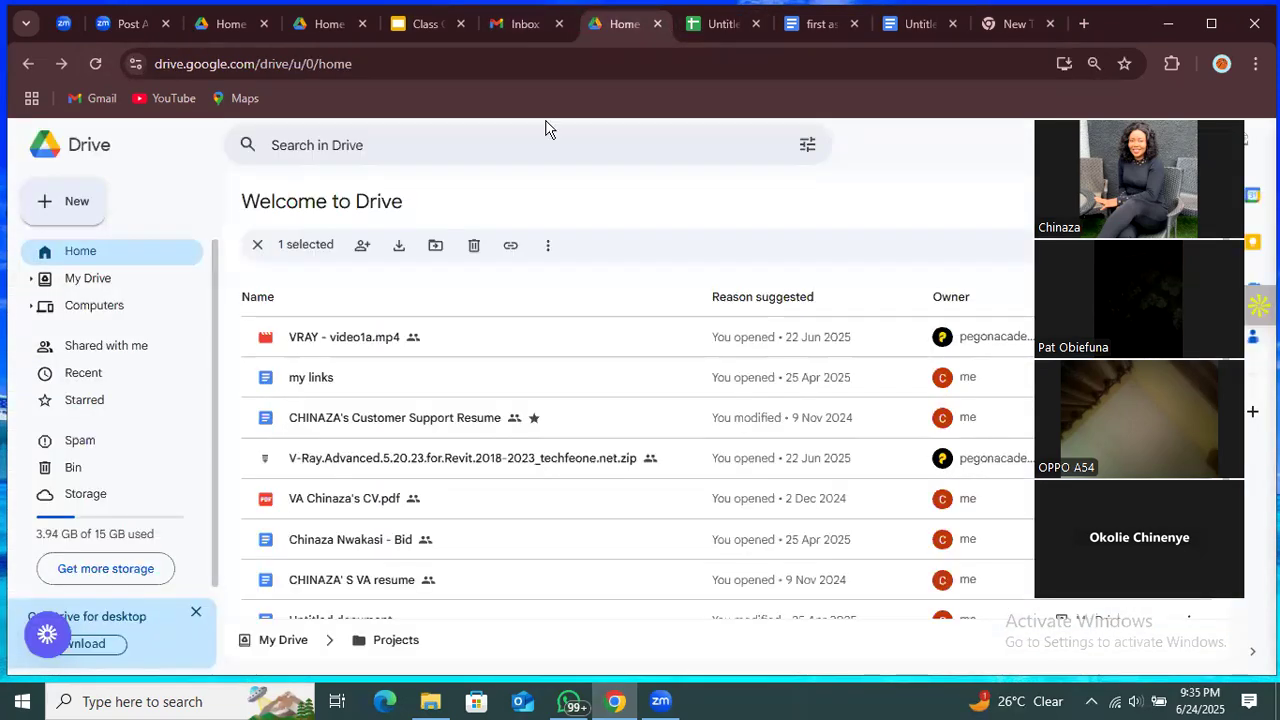
pyautogui.click(55, 204)
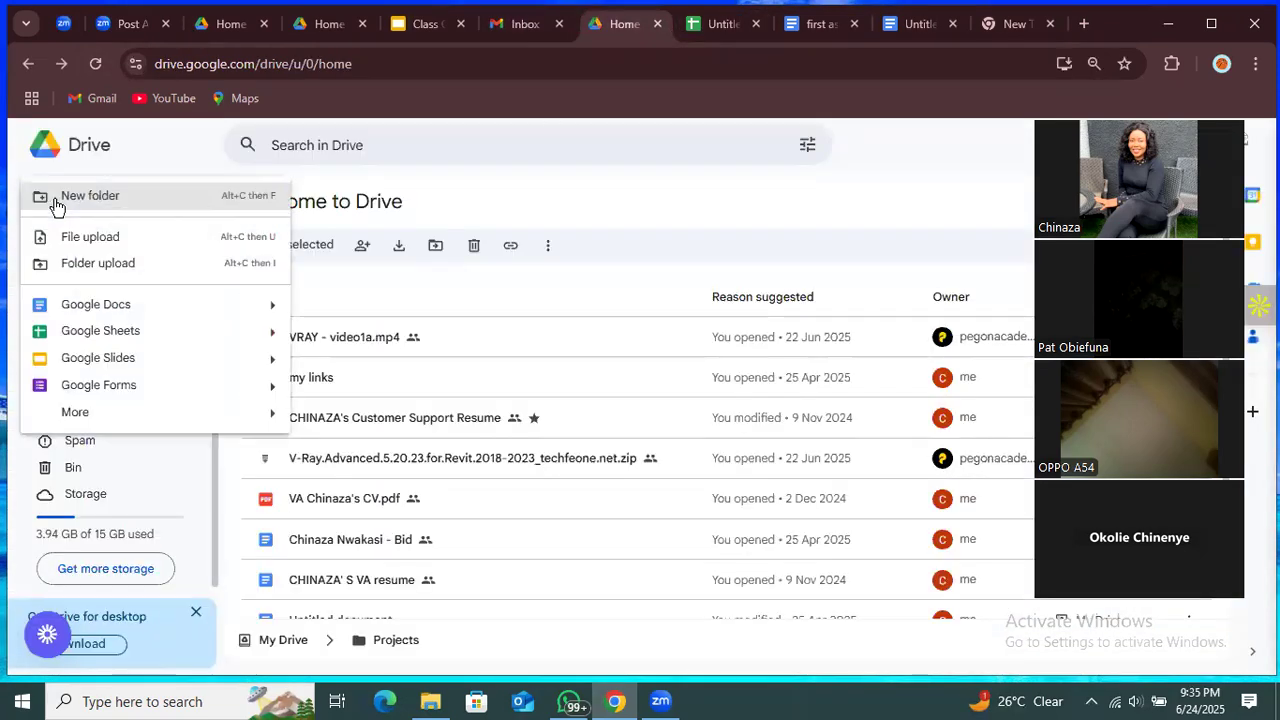
pyautogui.click(131, 357)
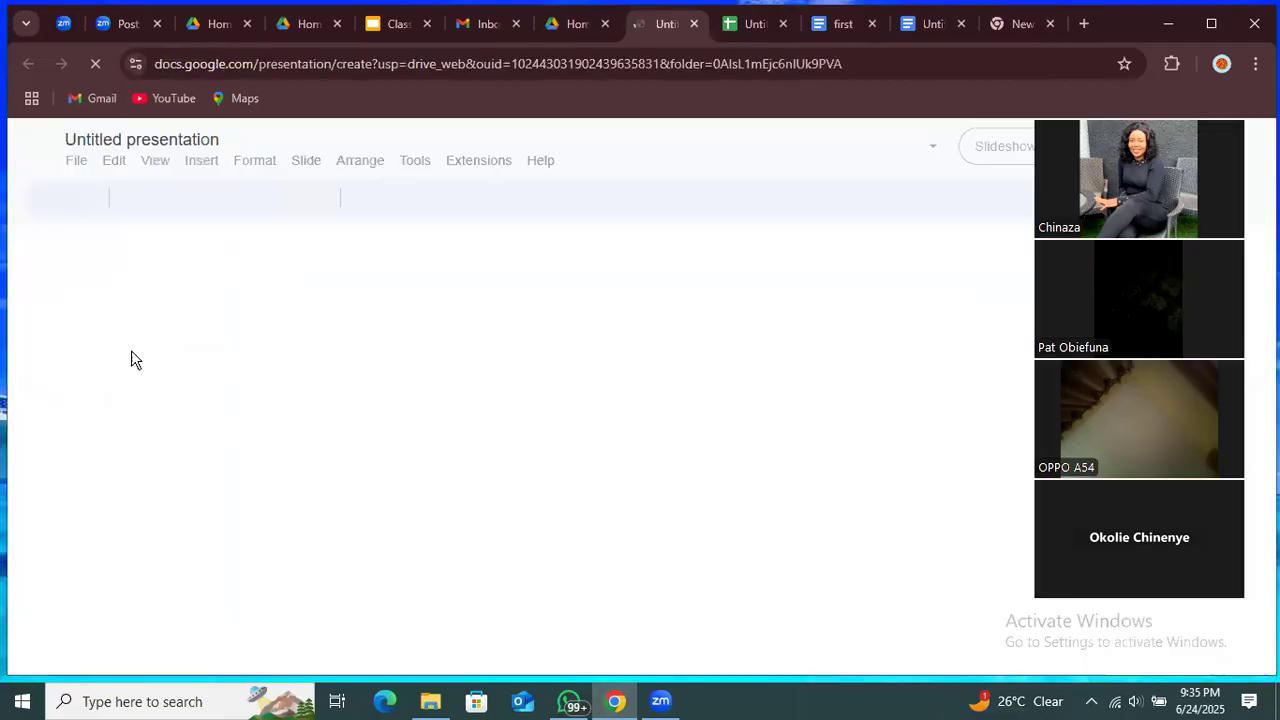
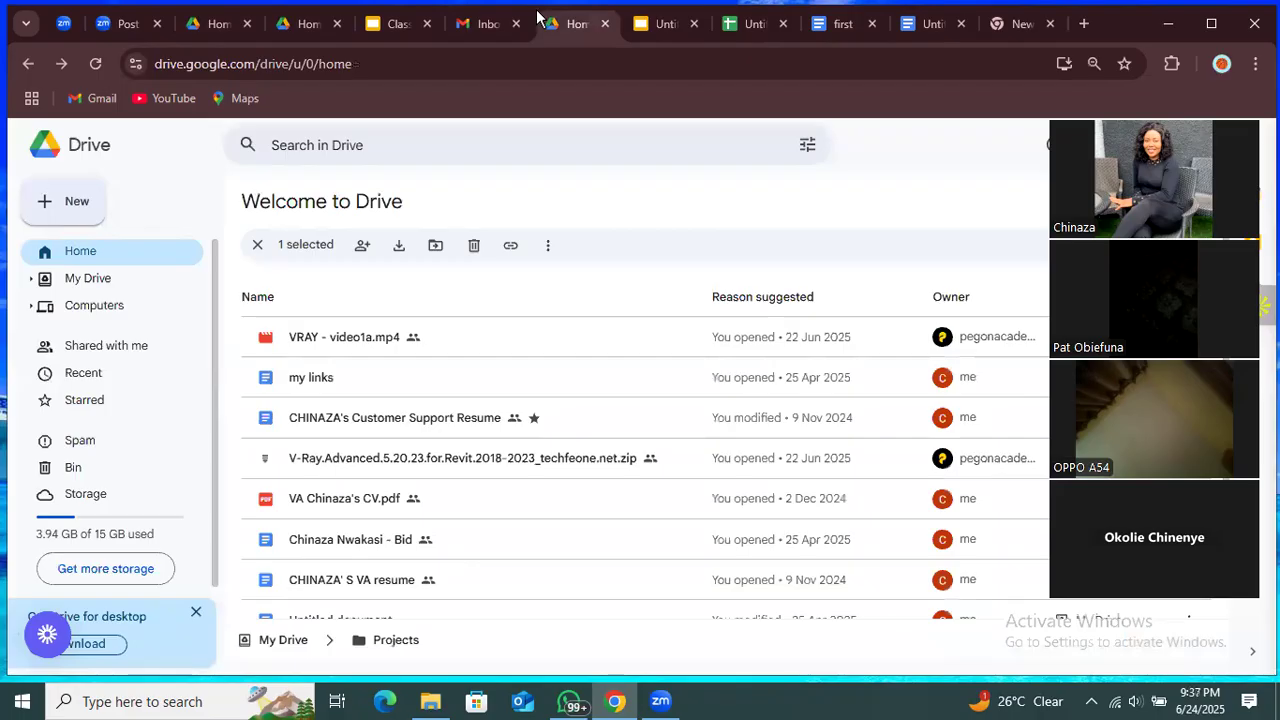
# Show the additional item types that Drive can create and browse the Google Workspace Marketplace for more apps to connect
pyautogui.click(48, 205)
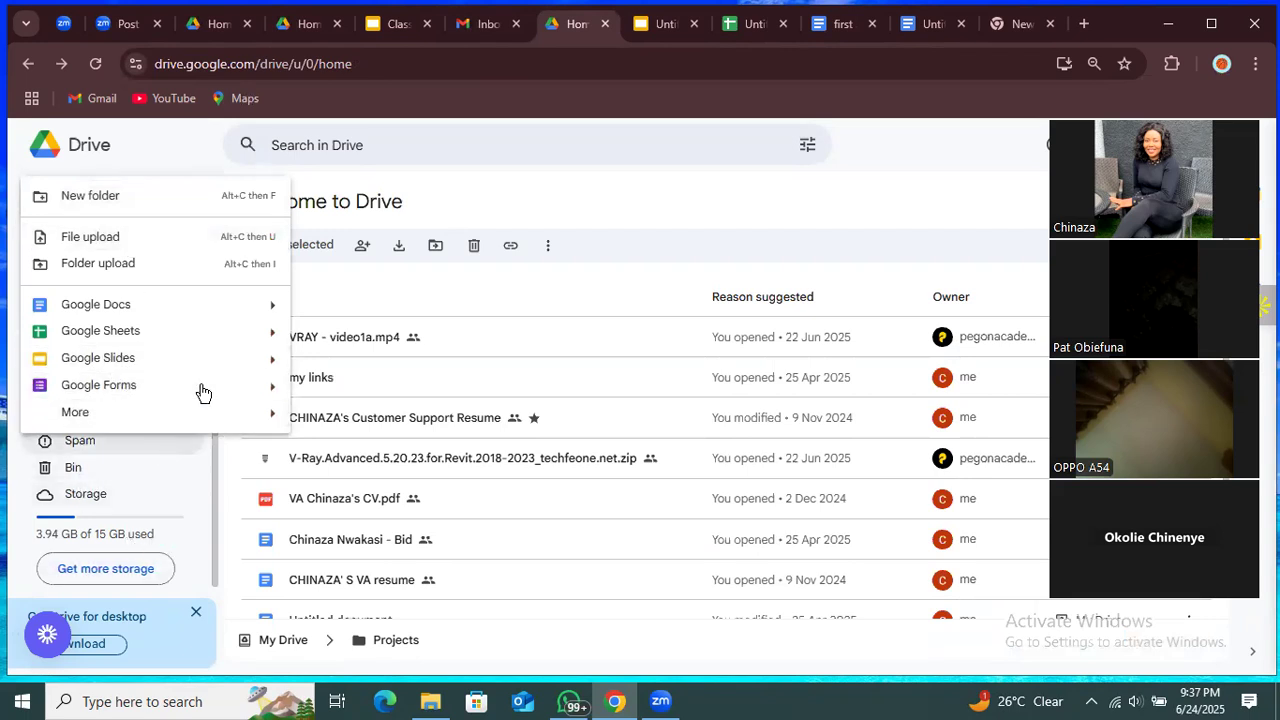
pyautogui.moveTo(90, 404)
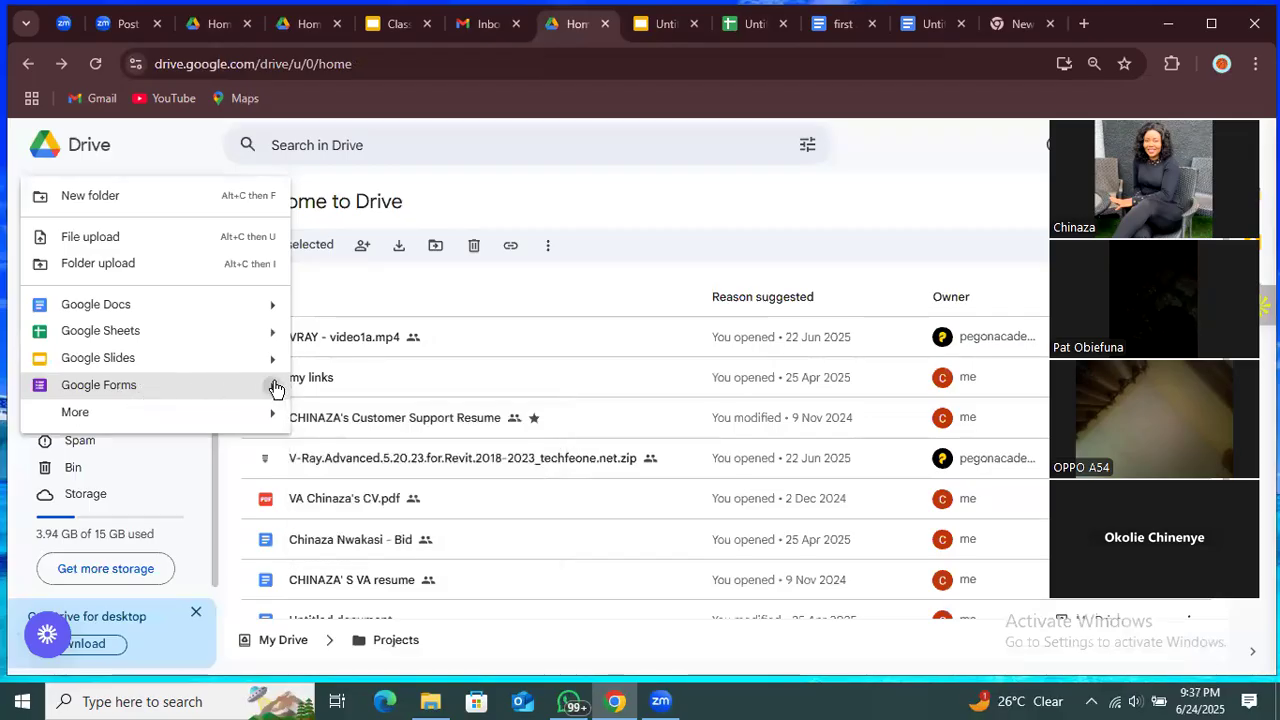
pyautogui.moveTo(272, 389)
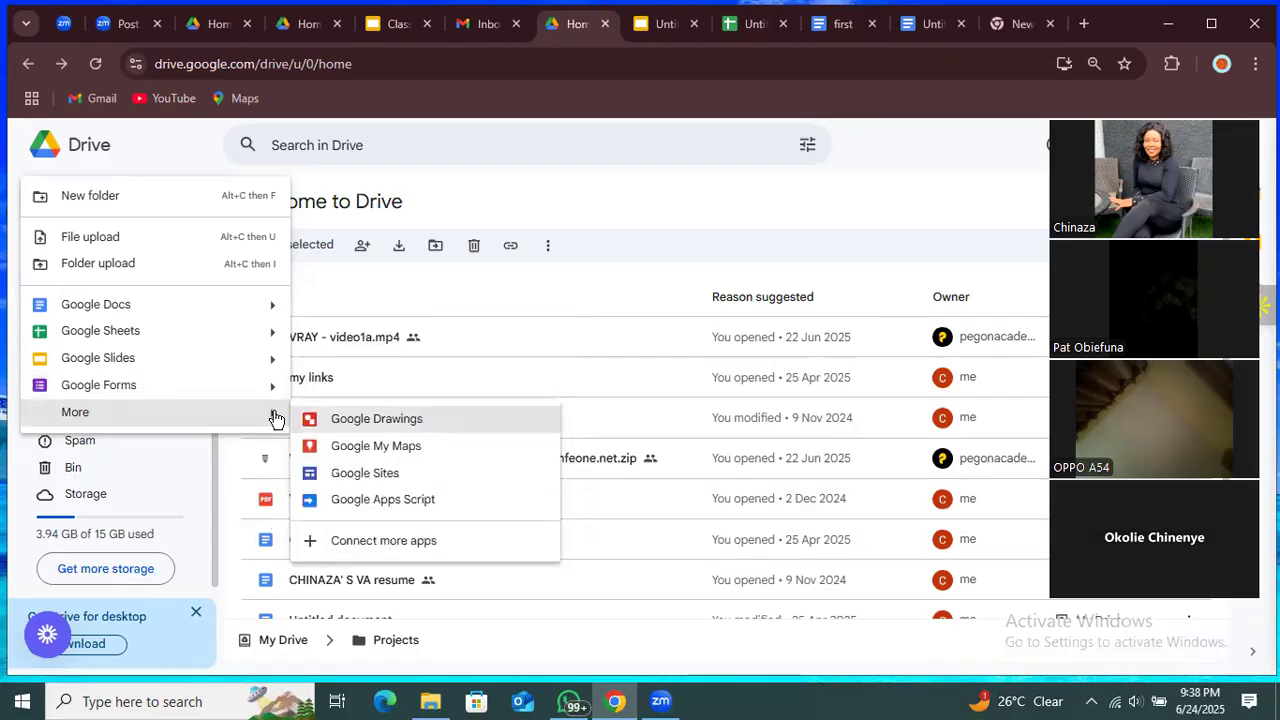
pyautogui.click(336, 546)
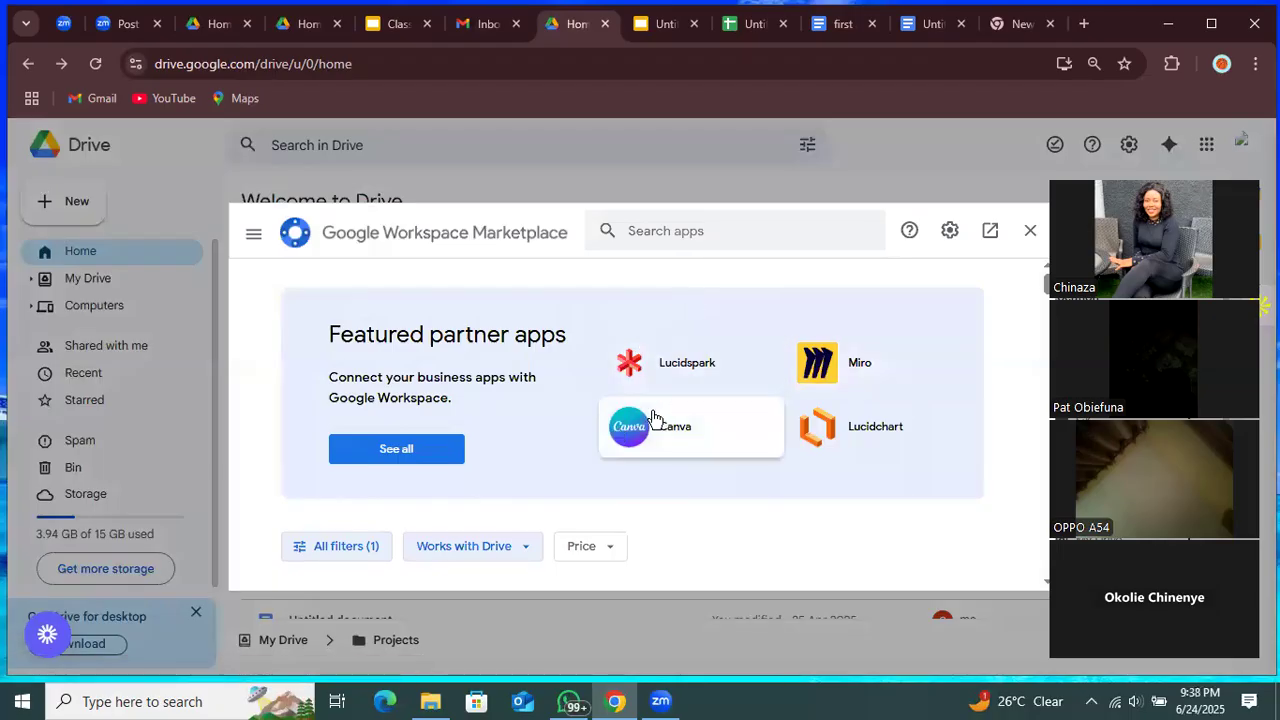
pyautogui.scroll(-2, 674, 440)
pyautogui.scroll(2, 674, 440)
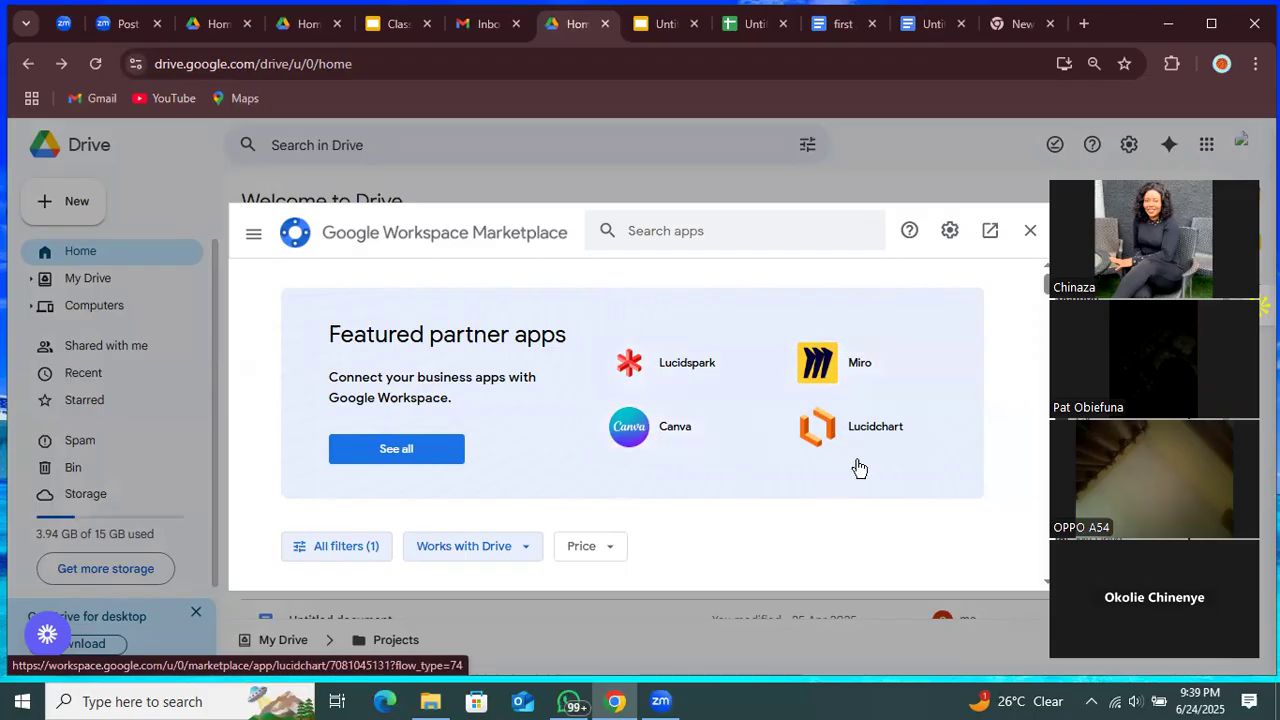
# Examine the featured partner apps and app listings in the Google Workspace Marketplace, then close it
pyautogui.scroll(-5, 790, 465)
pyautogui.scroll(3, 780, 407)
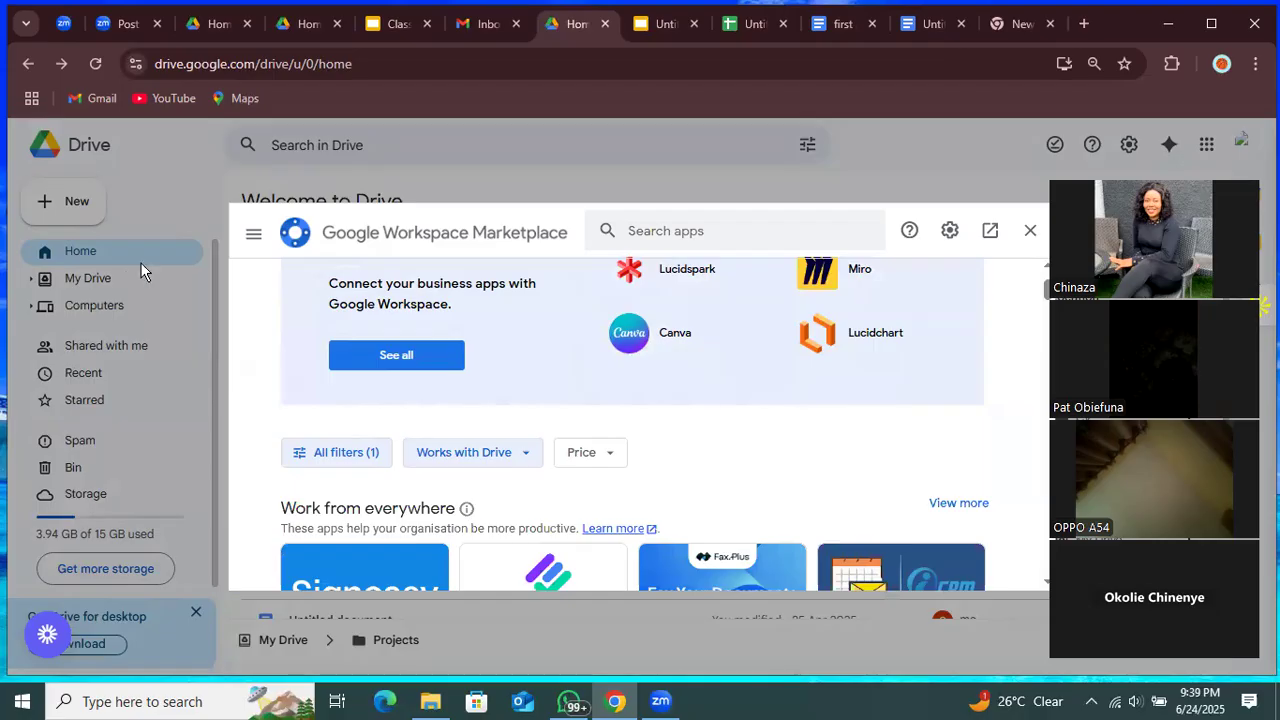
pyautogui.scroll(1, 817, 445)
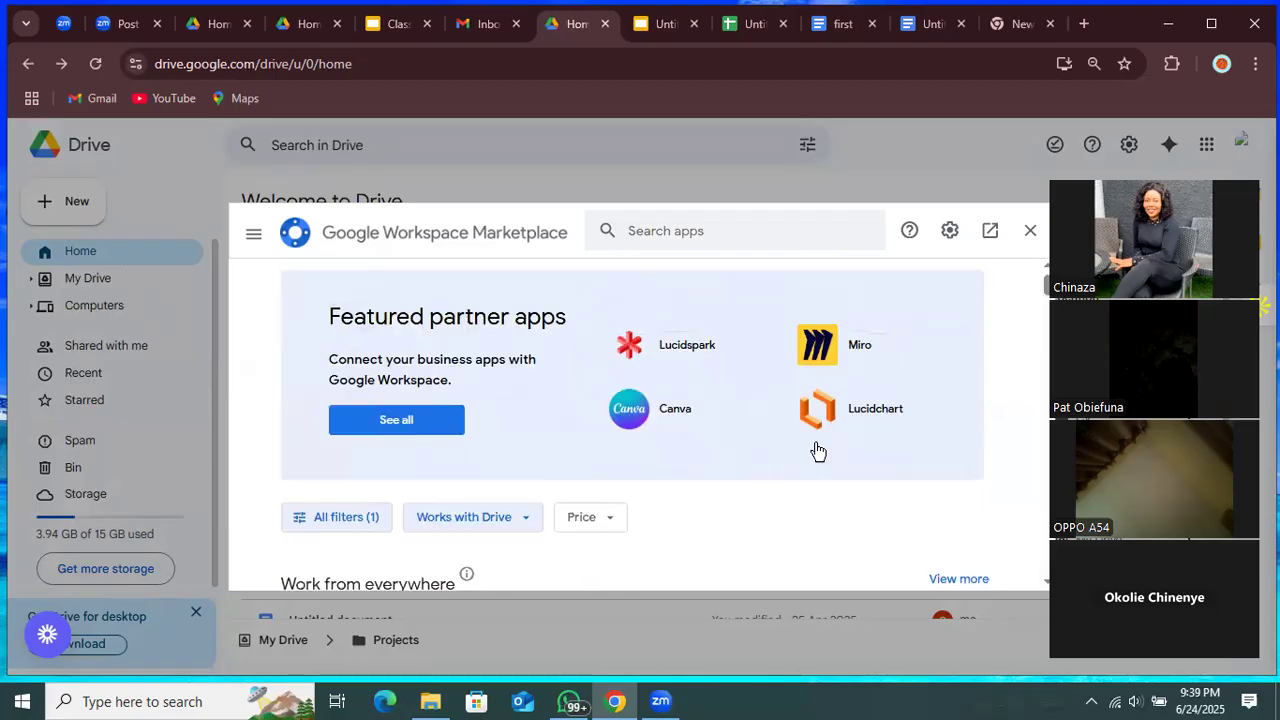
pyautogui.scroll(-5, 817, 447)
pyautogui.scroll(-3, 817, 451)
pyautogui.scroll(6, 817, 451)
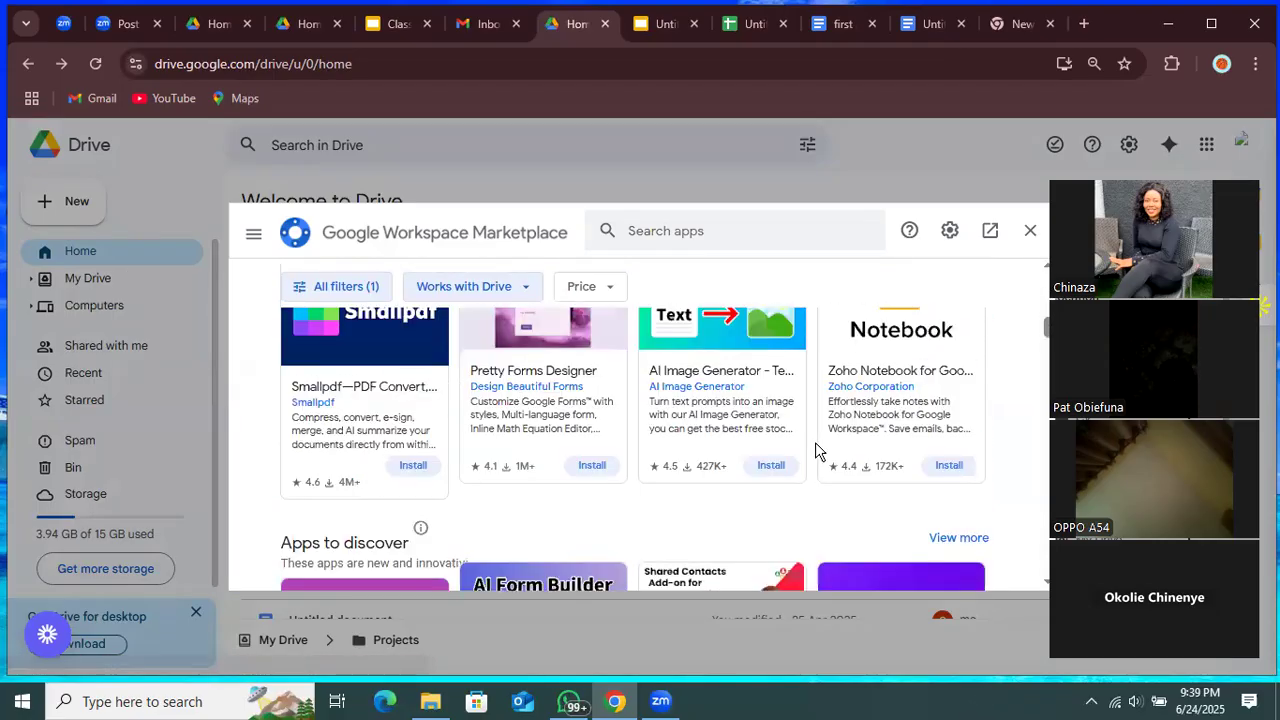
pyautogui.scroll(-1, 815, 449)
pyautogui.scroll(3, 815, 449)
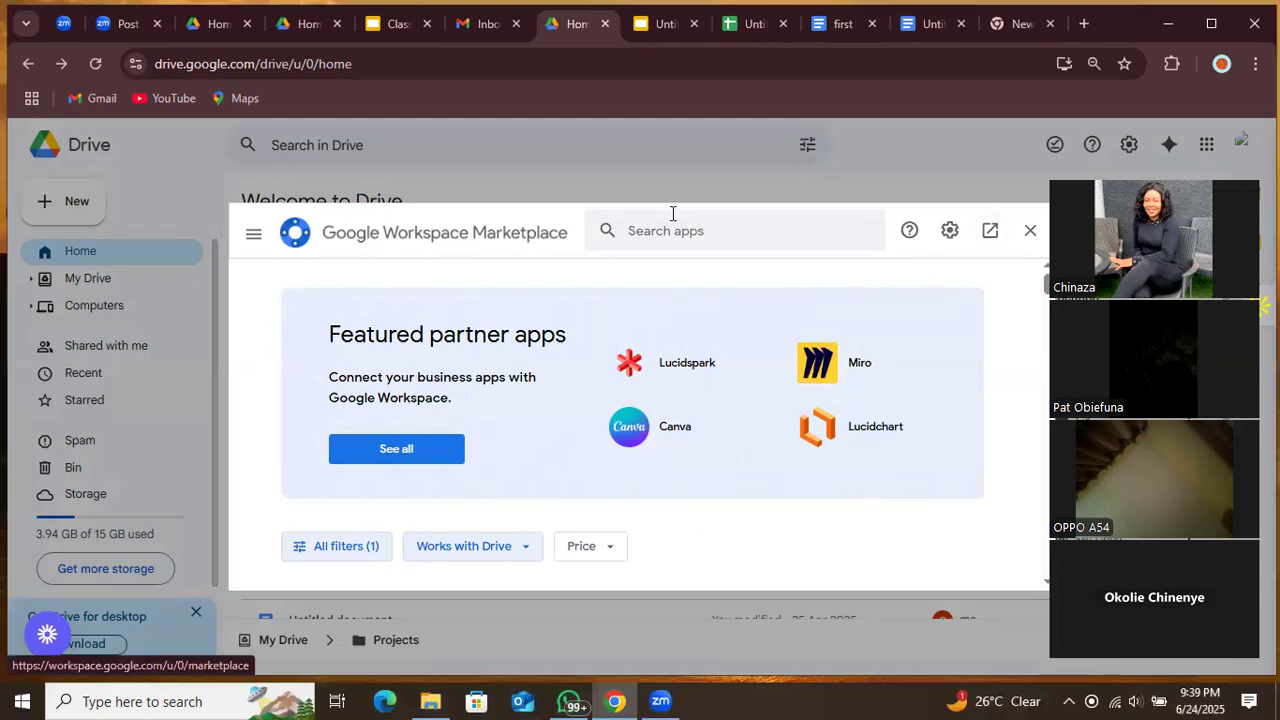
pyautogui.click(60, 210)
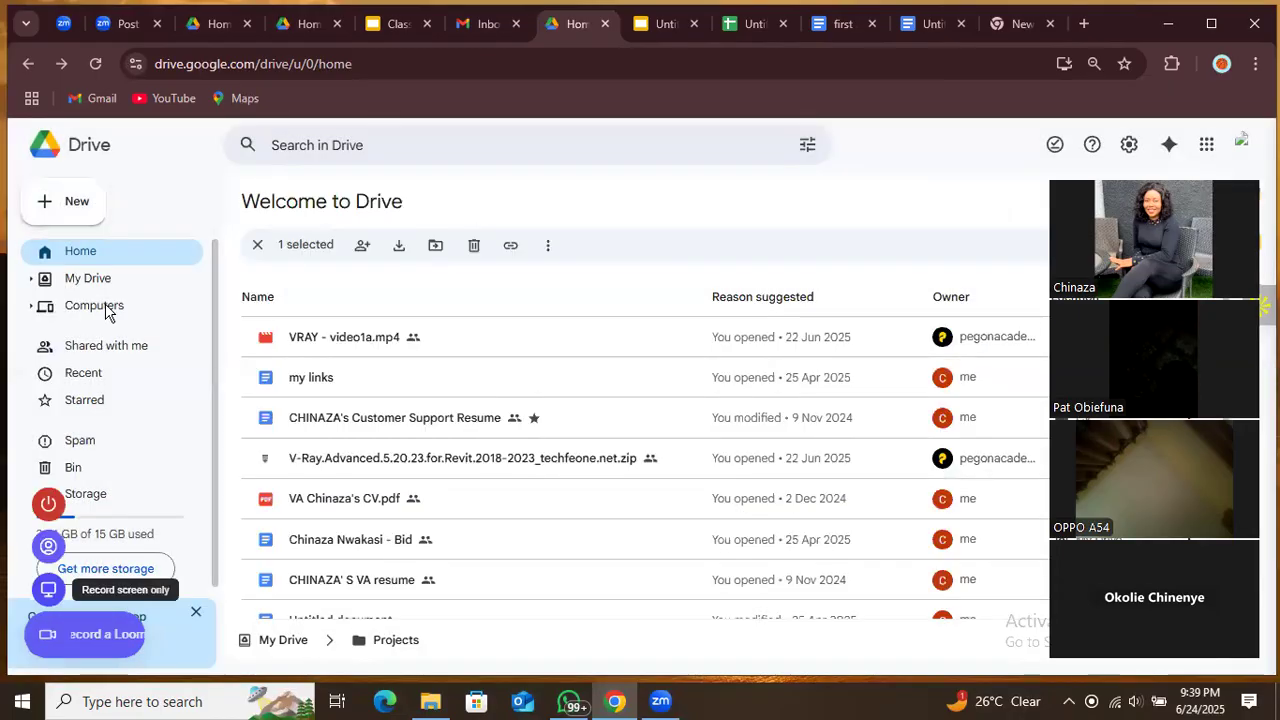
# Show Drive's home page, then view the folders stored in My Drive
pyautogui.click(131, 256)
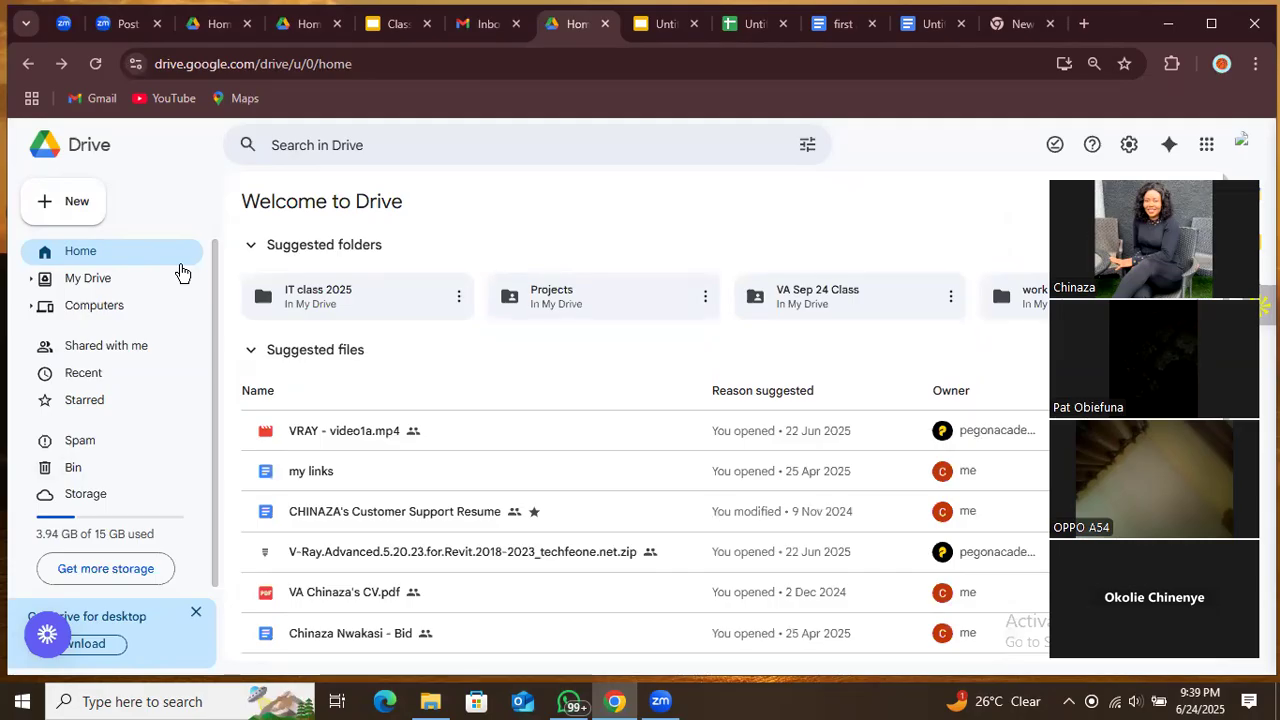
pyautogui.click(89, 291)
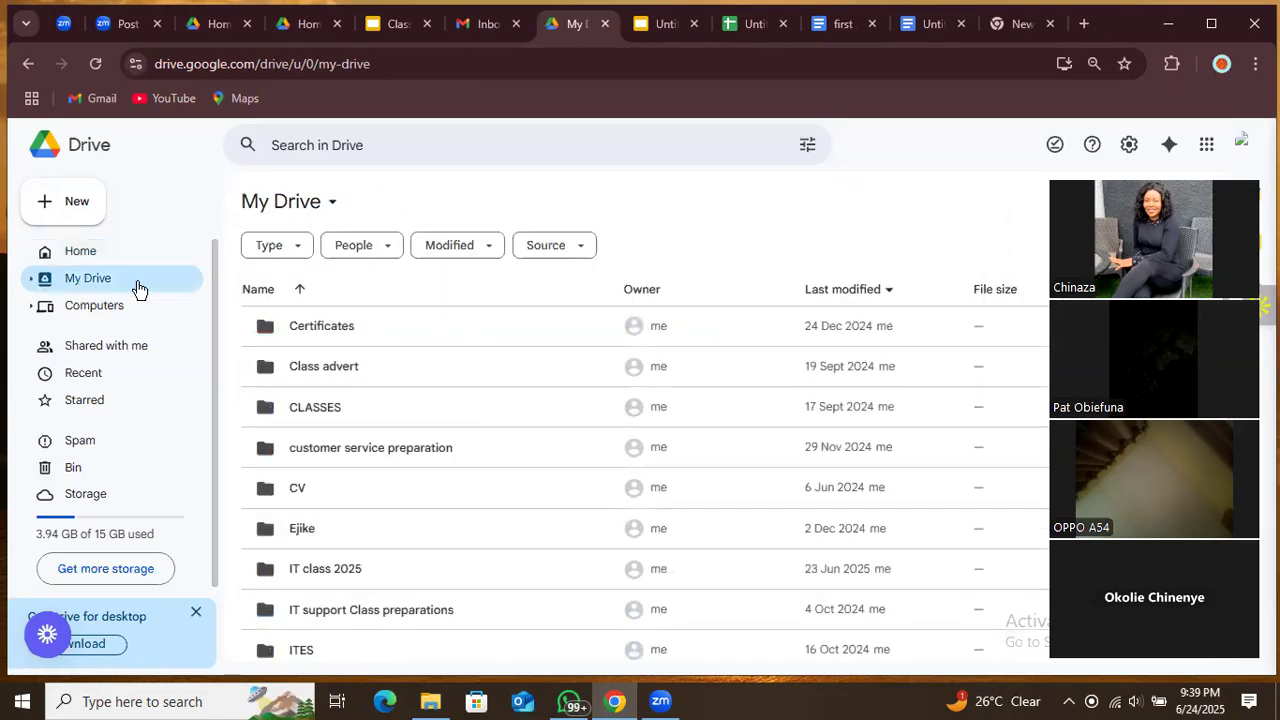
pyautogui.click(190, 405)
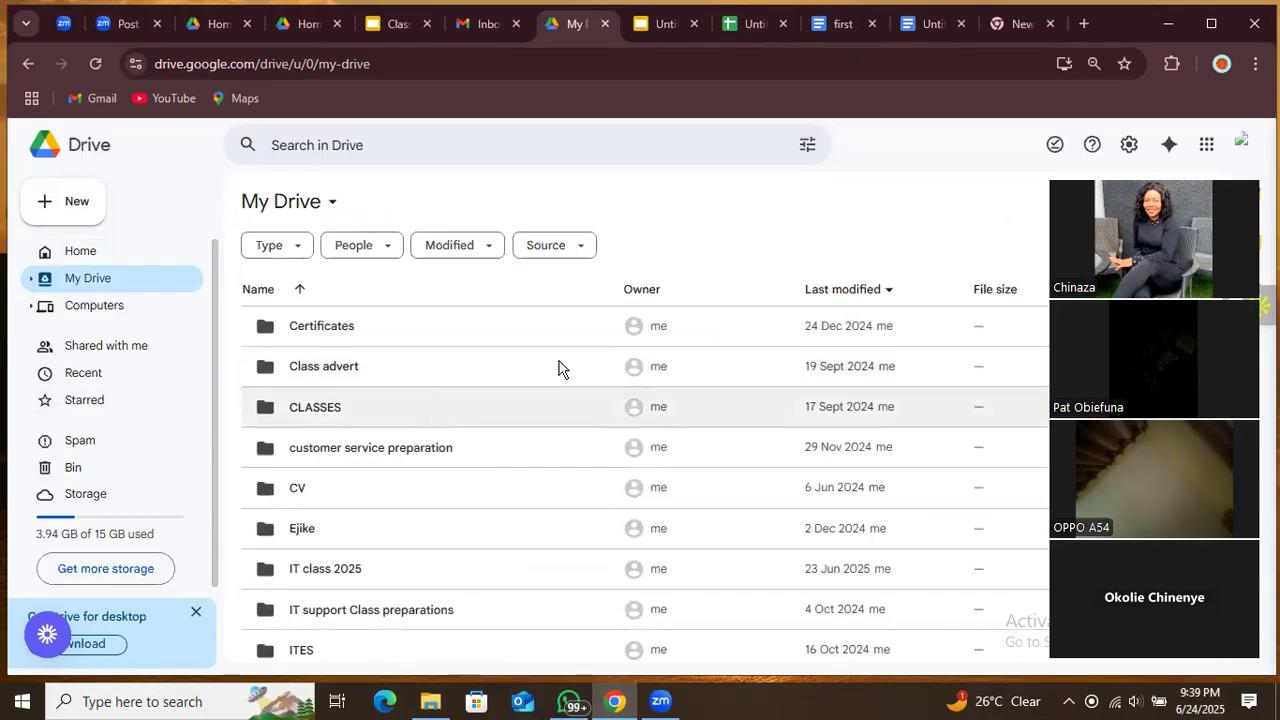
pyautogui.scroll(-5, 249, 405)
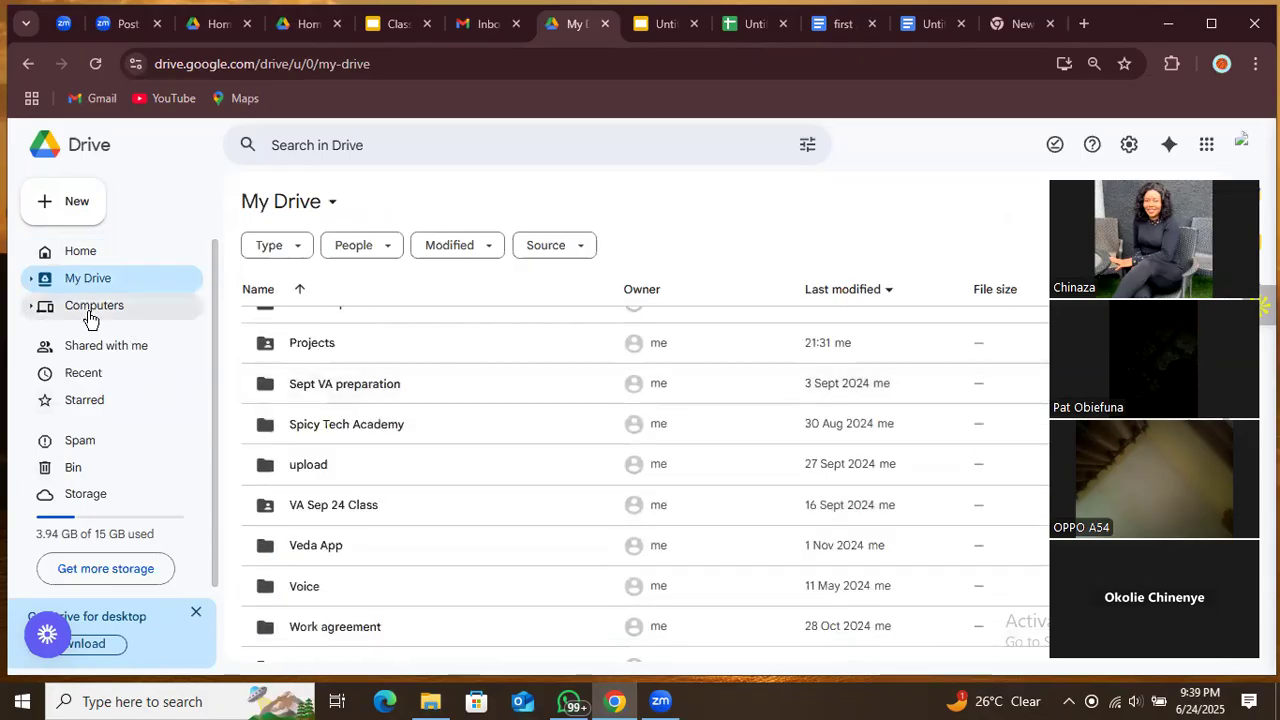
# View the Shared with me, Recent and Starred collections, and select the starred customer support resume
pyautogui.click(118, 348)
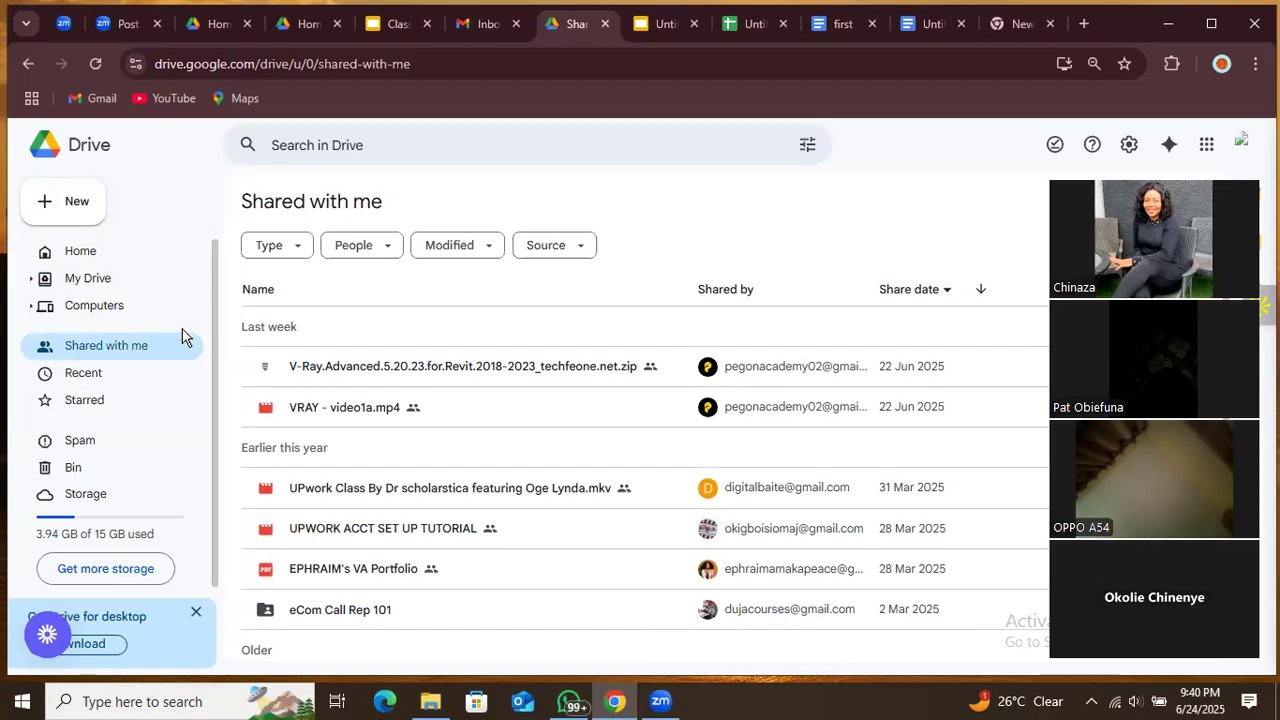
pyautogui.click(96, 385)
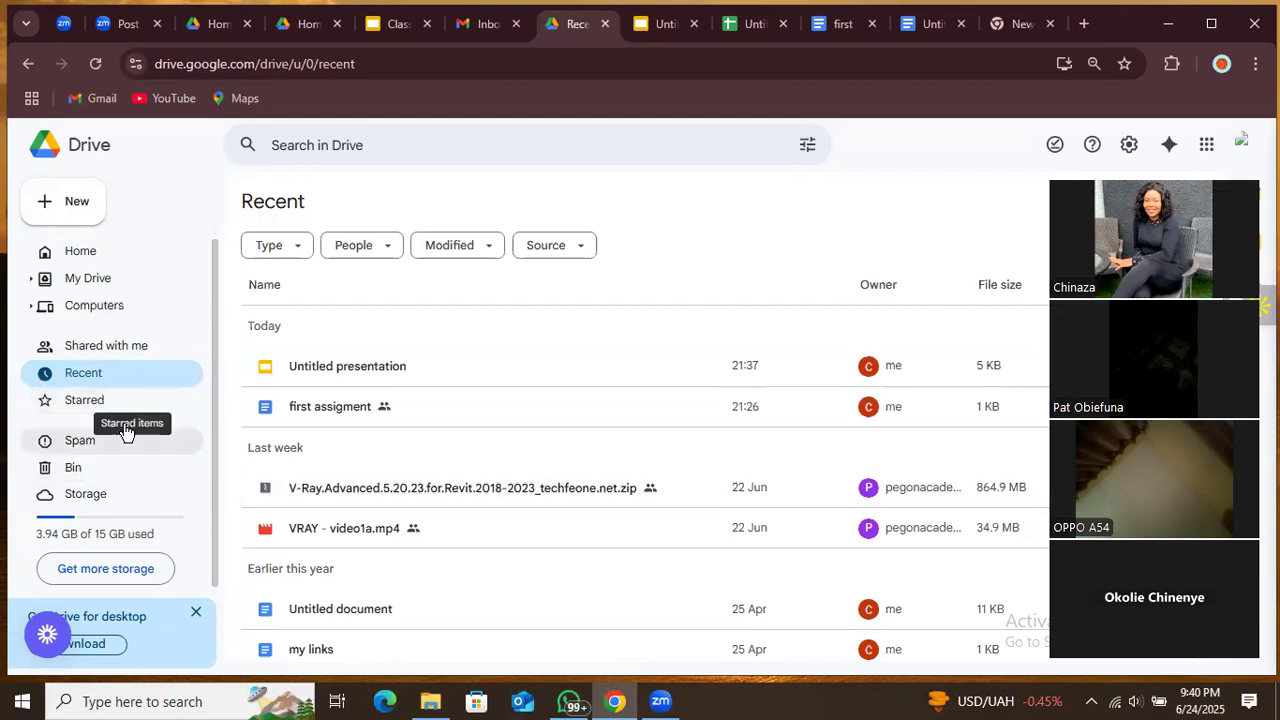
pyautogui.click(86, 403)
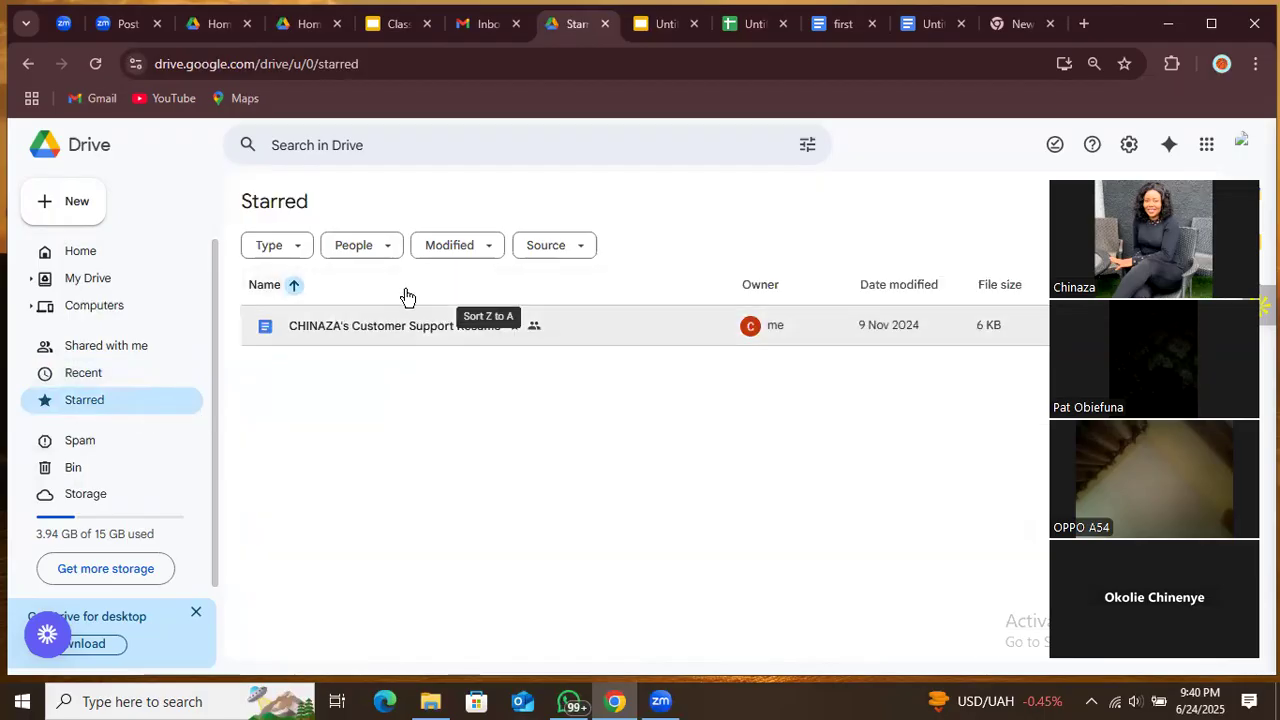
pyautogui.click(263, 325)
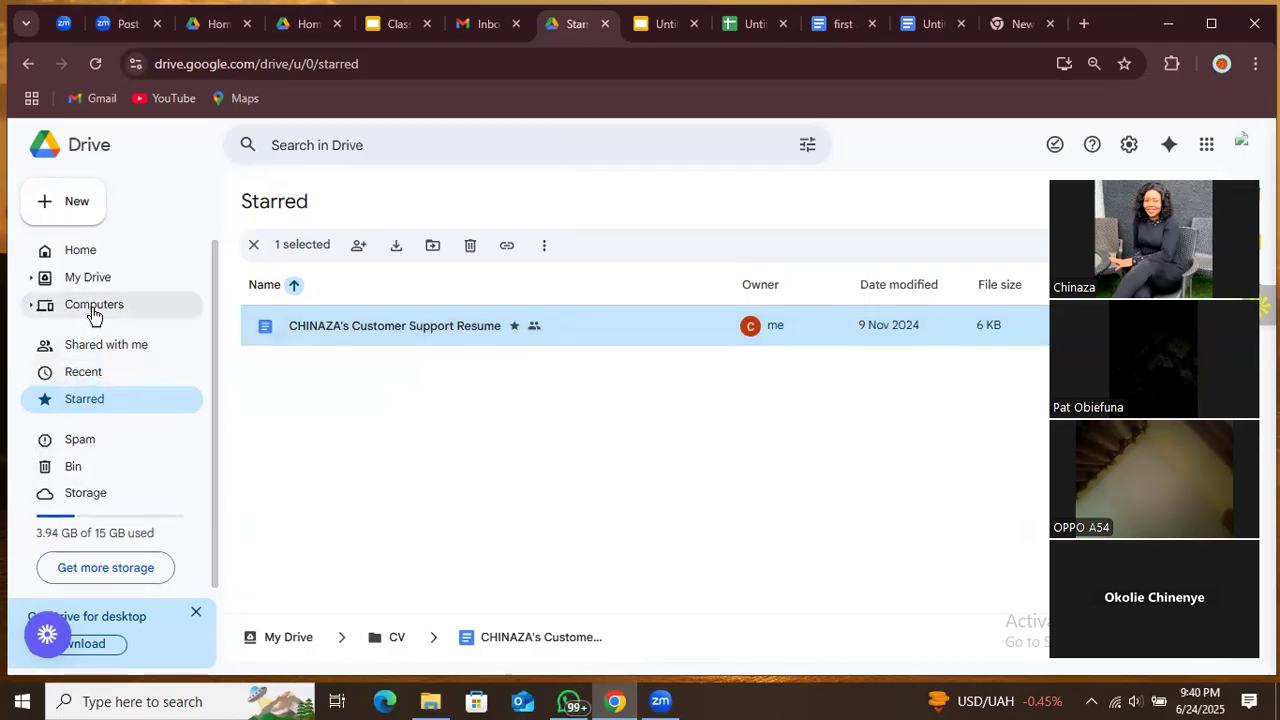
# Return to Drive's home page and examine the actions available for the suggested CV PDF, including its file information options
pyautogui.click(80, 253)
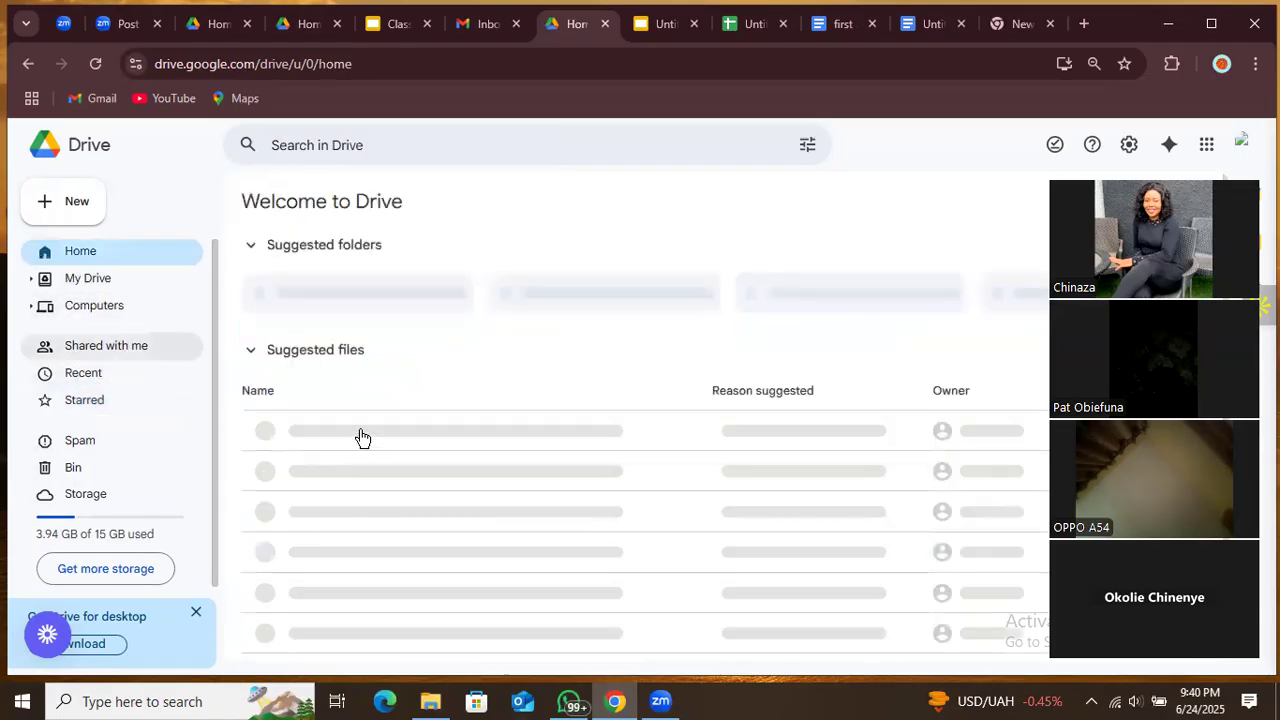
pyautogui.scroll(-2, 229, 472)
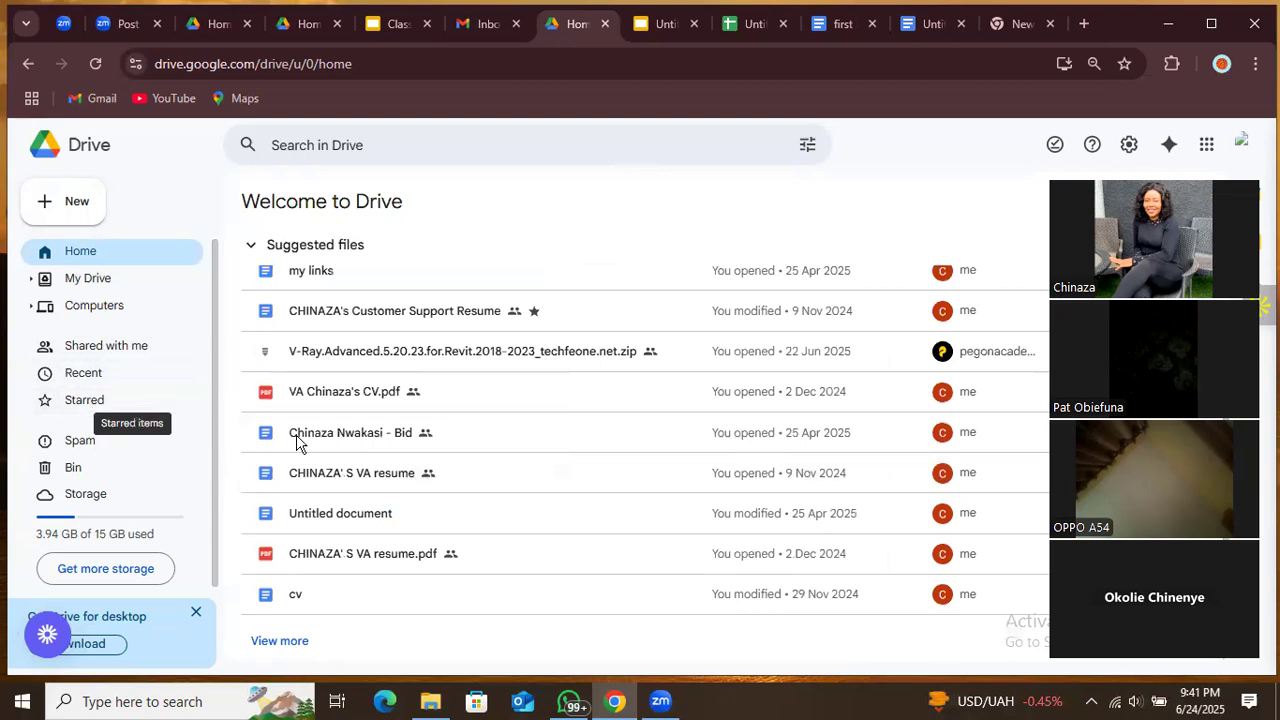
pyautogui.rightClick(374, 388)
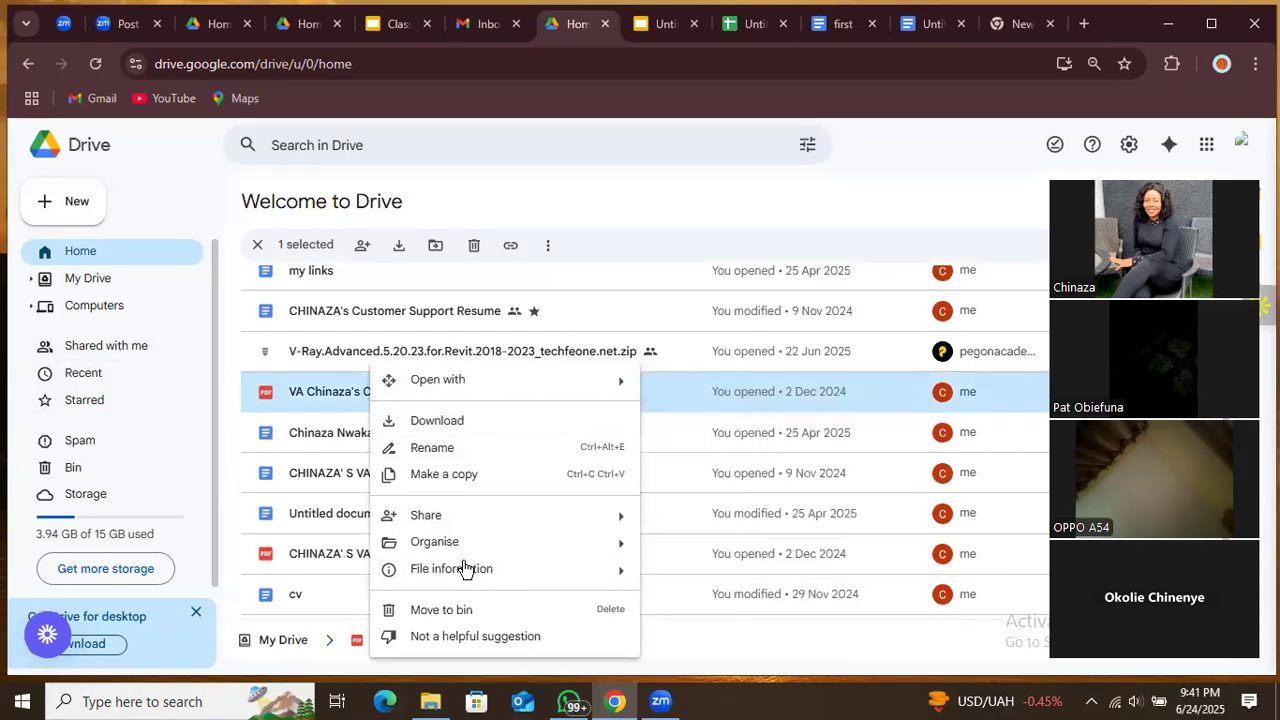
pyautogui.moveTo(594, 556)
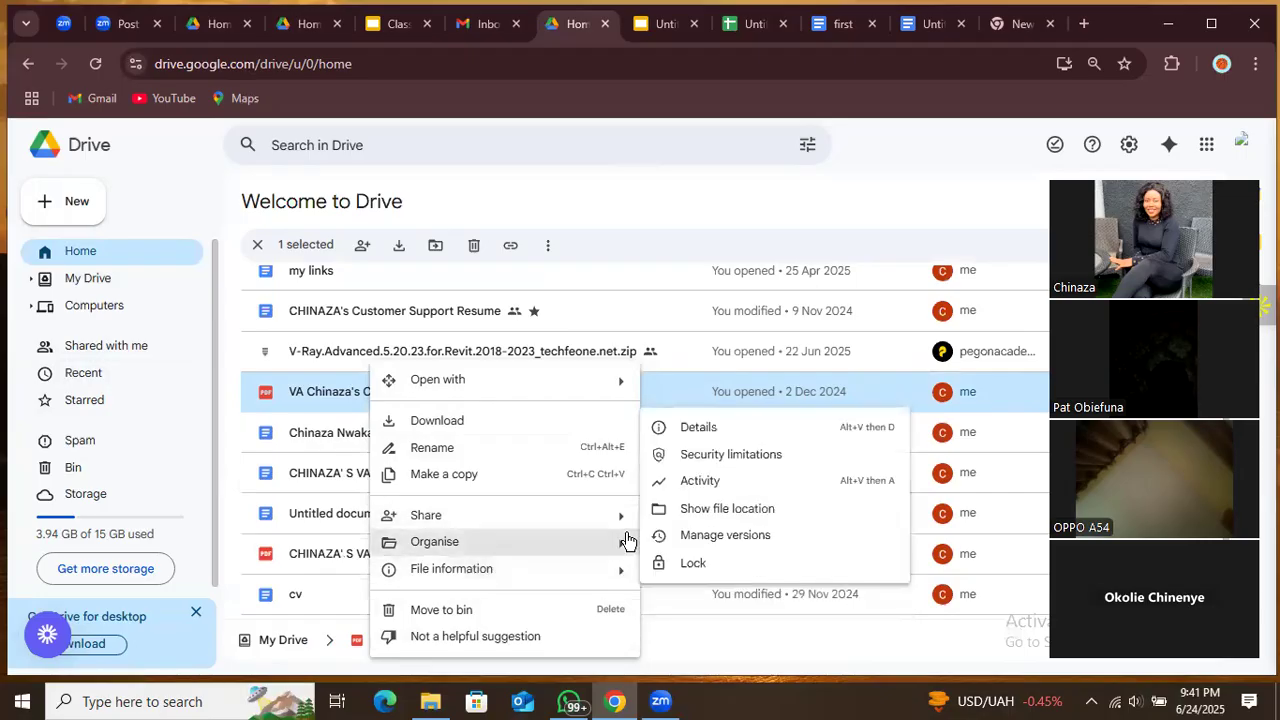
pyautogui.moveTo(620, 535)
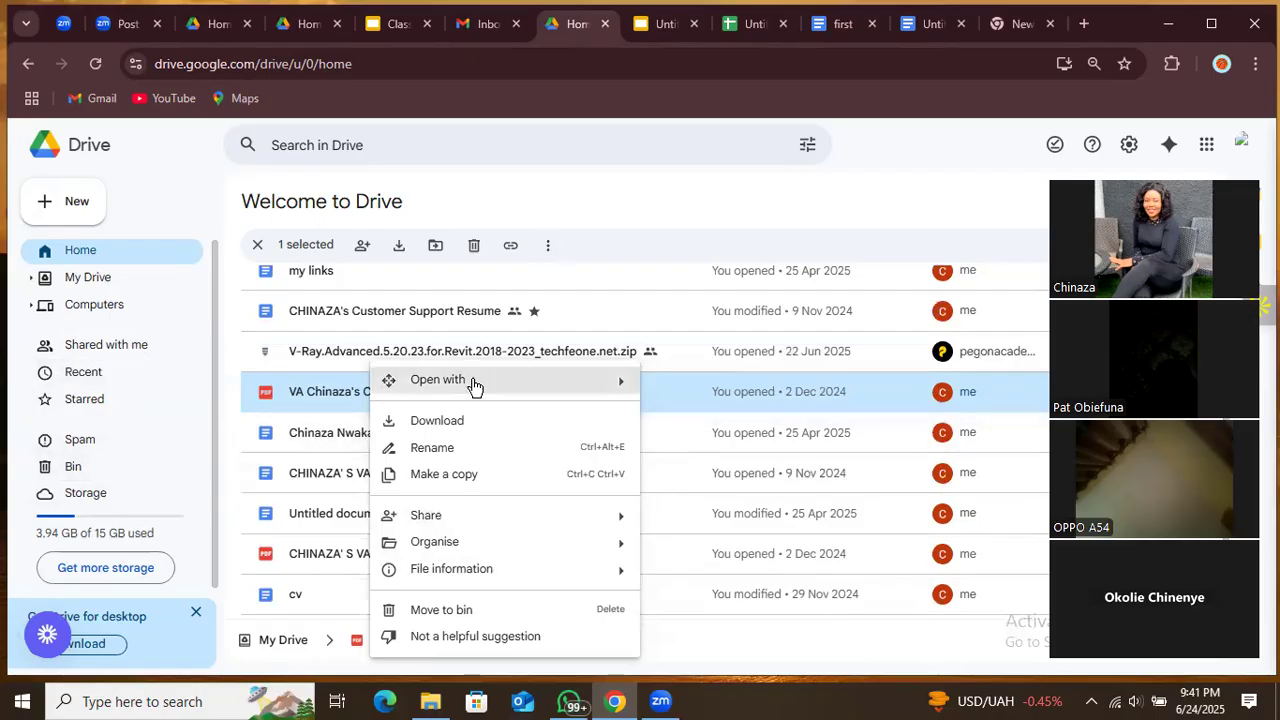
pyautogui.moveTo(476, 385)
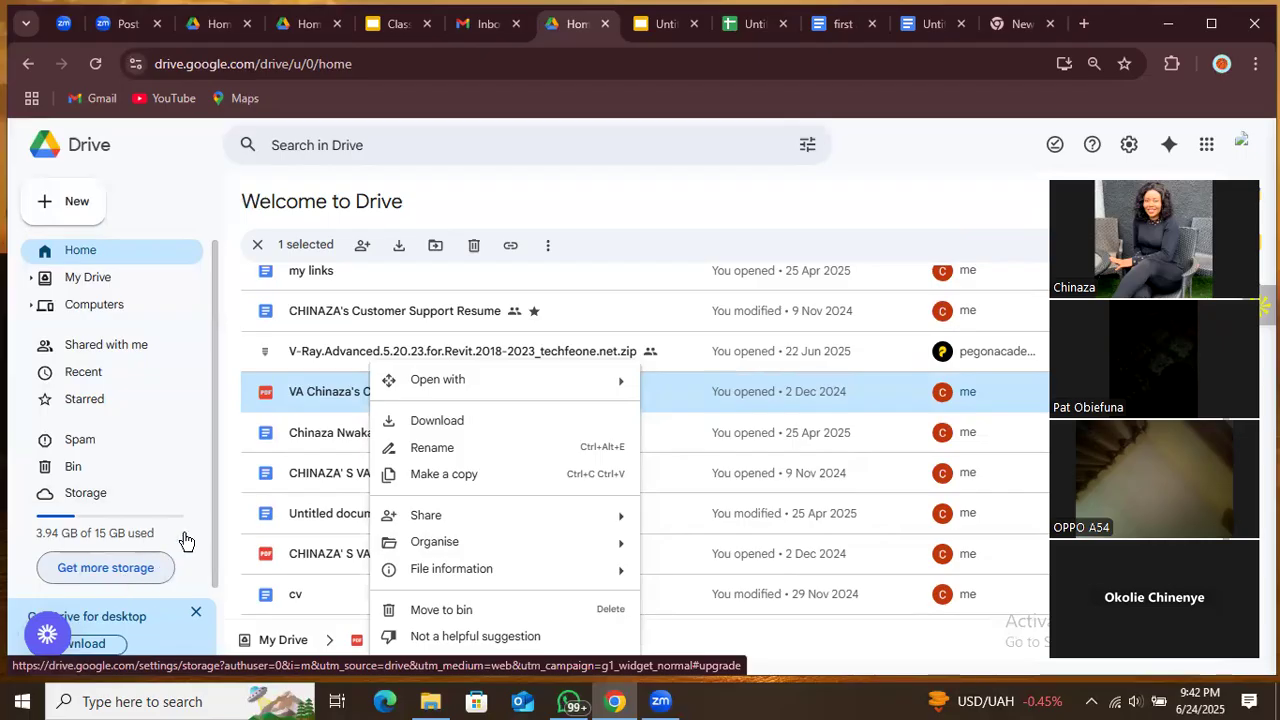
# Review the Open with choices for the selected CV PDF and look through the suggested files
pyautogui.click(52, 700)
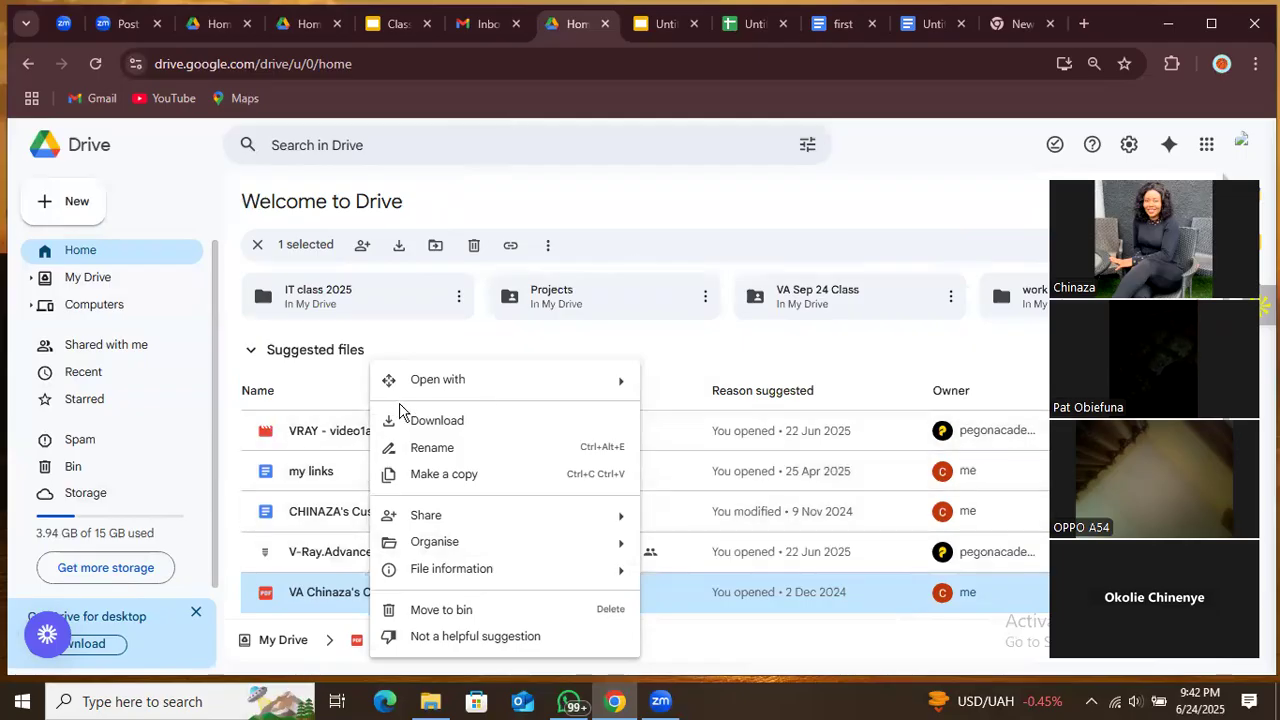
pyautogui.moveTo(425, 391)
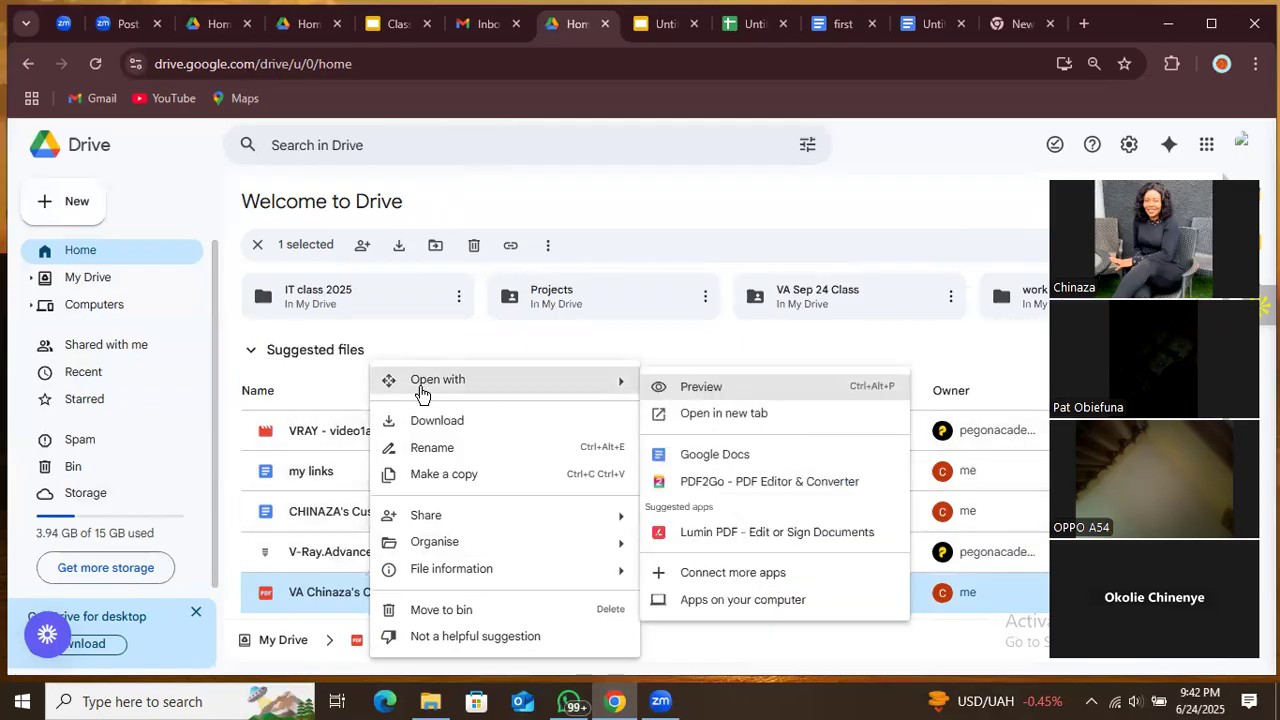
pyautogui.scroll(-3, 350, 537)
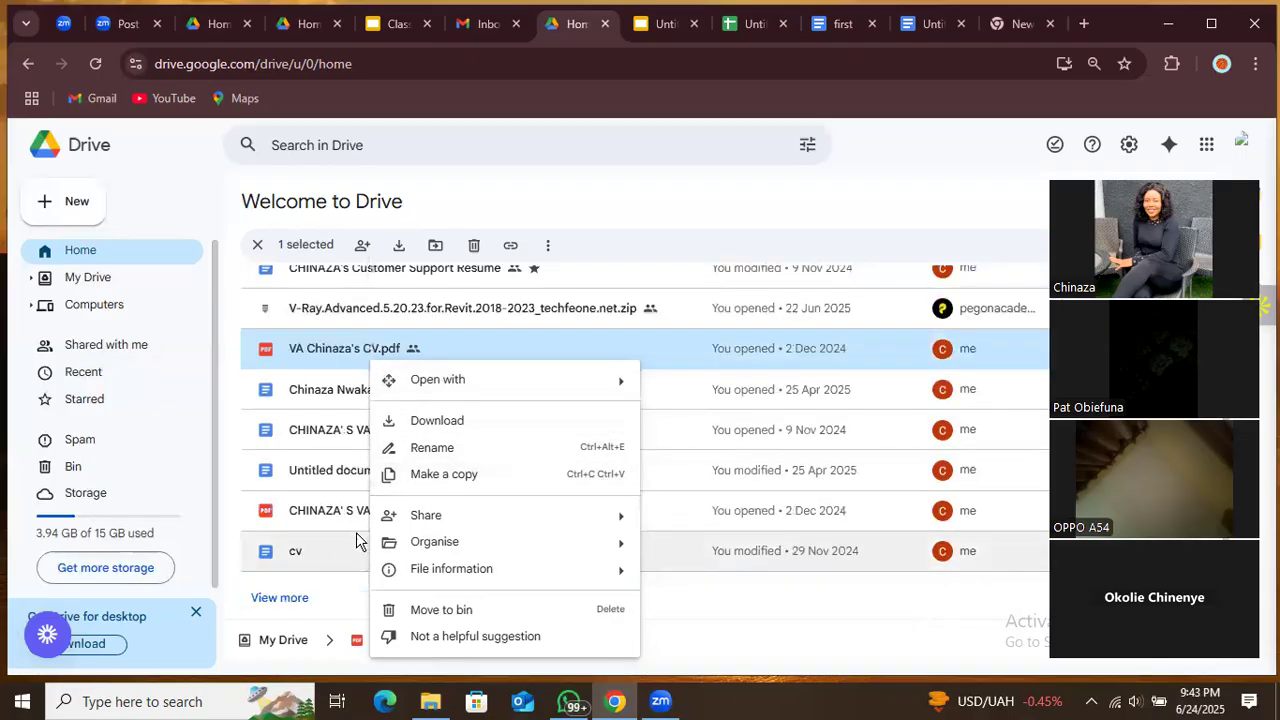
pyautogui.scroll(3, 356, 540)
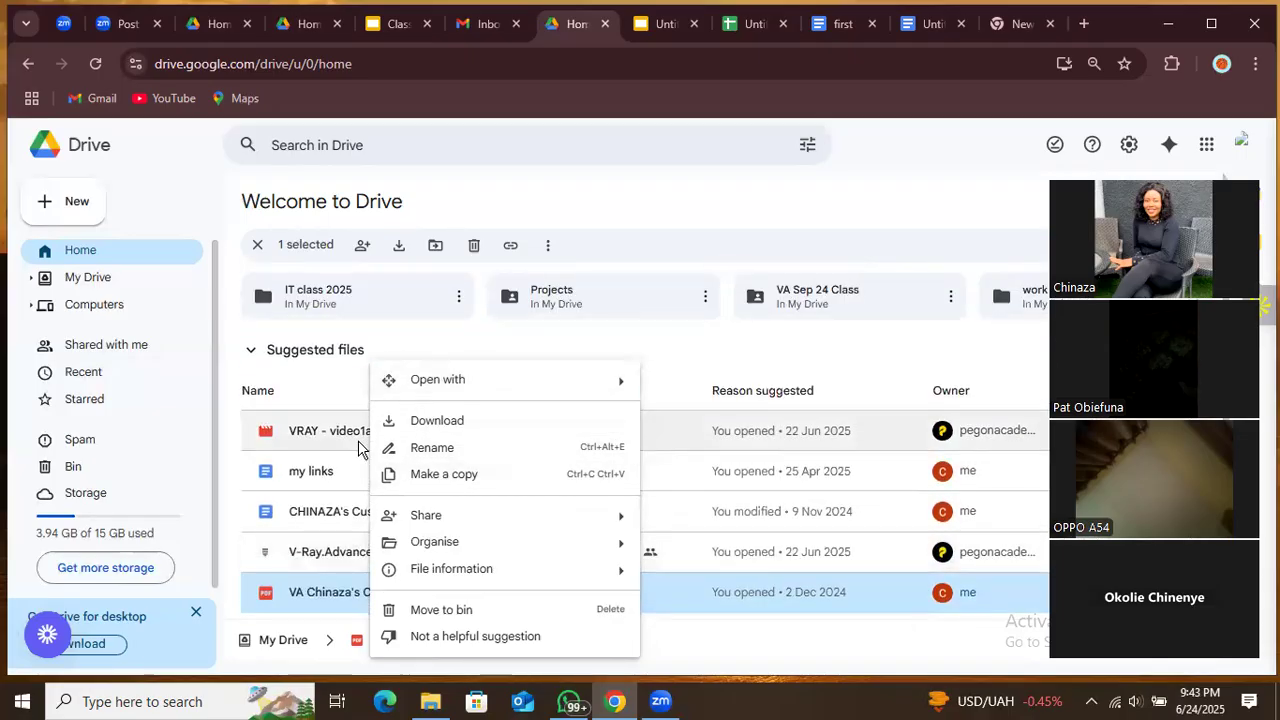